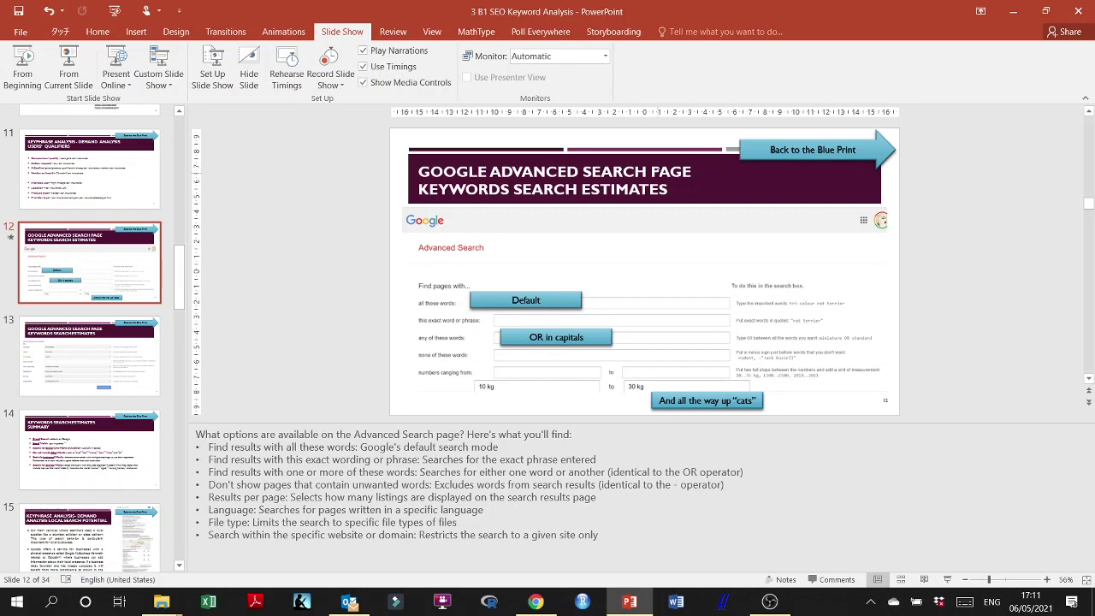
- Switch to Chrome and load google.com in a new tab
left_click(536, 602)
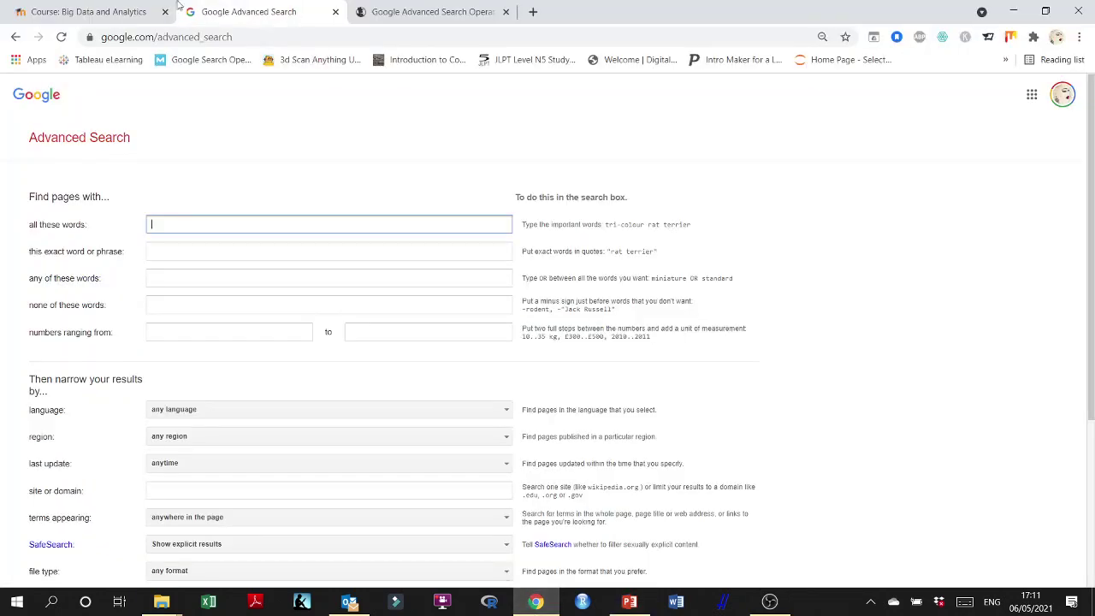
left_click(454, 13)
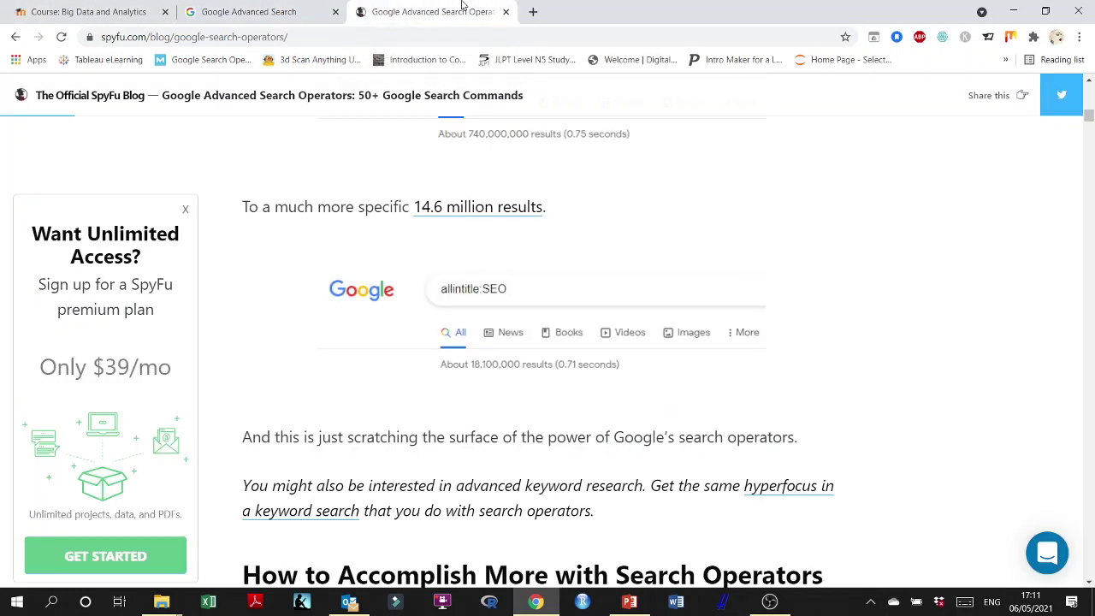
left_click(416, 37)
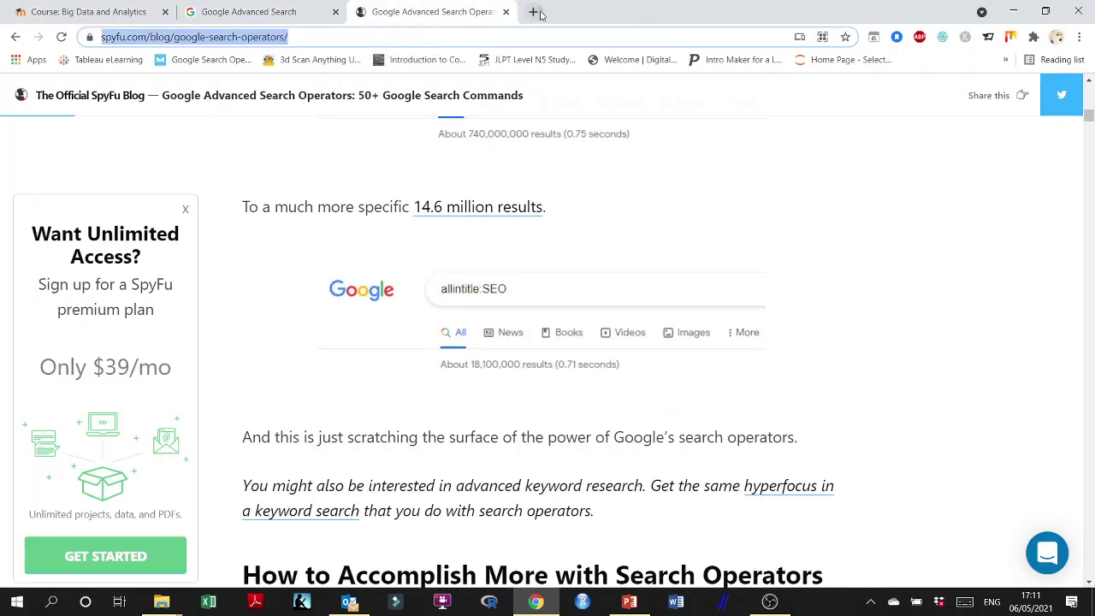
left_click(534, 12)
type("google")
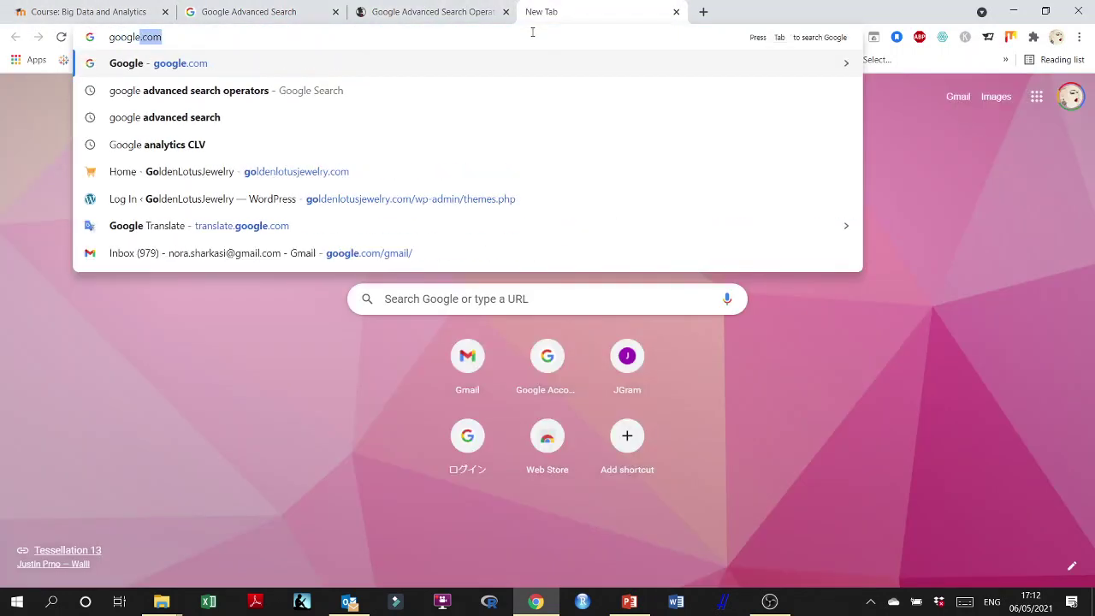
key("Return")
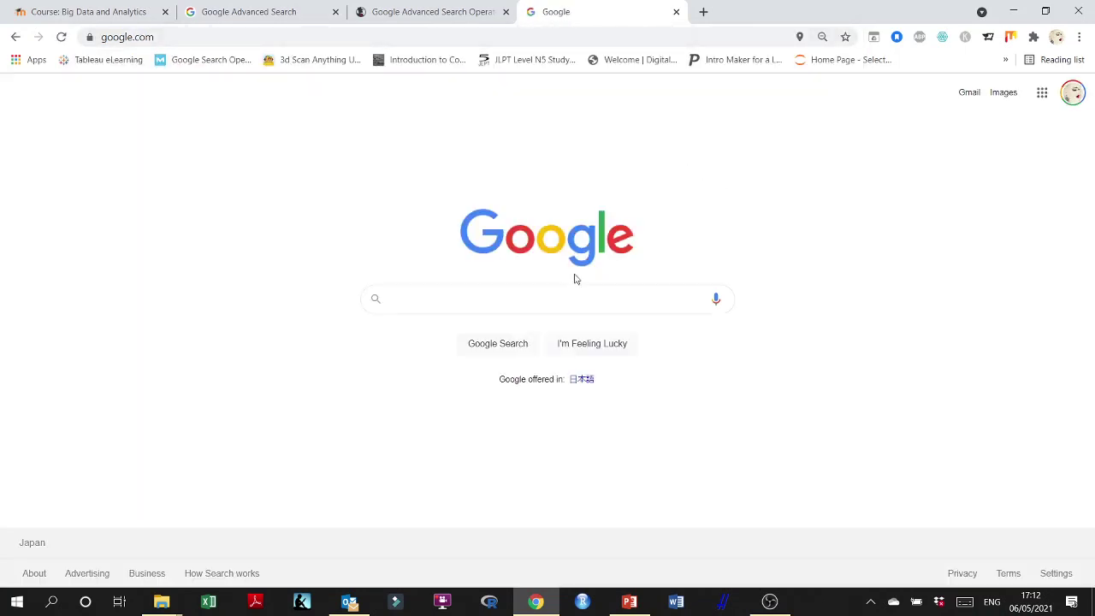
- Open Google's Advanced Search page from the Google homepage settings
left_click(498, 352)
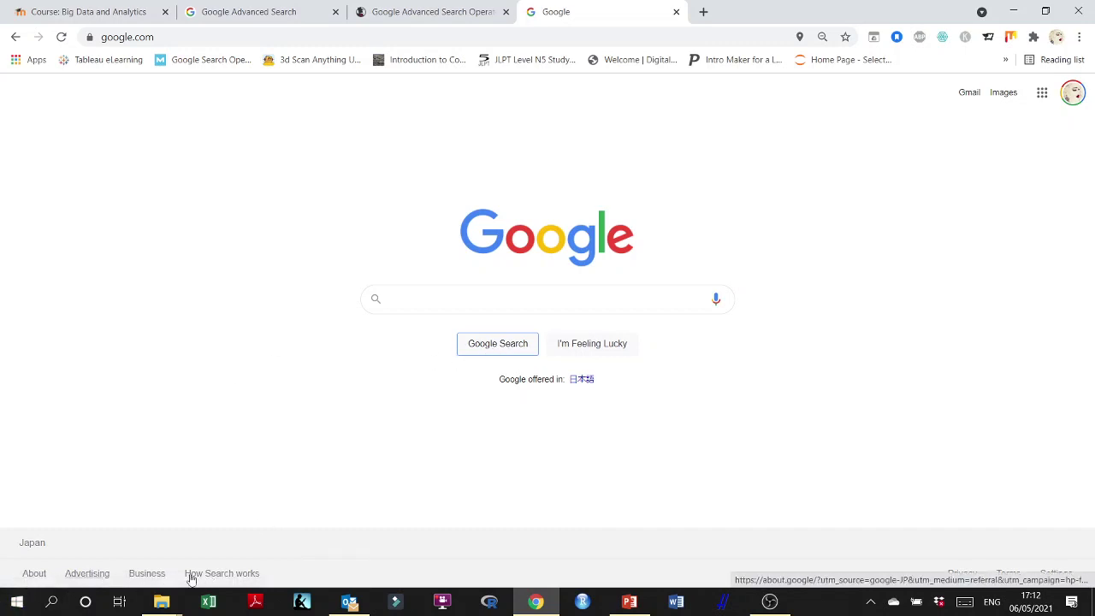
left_click(1056, 573)
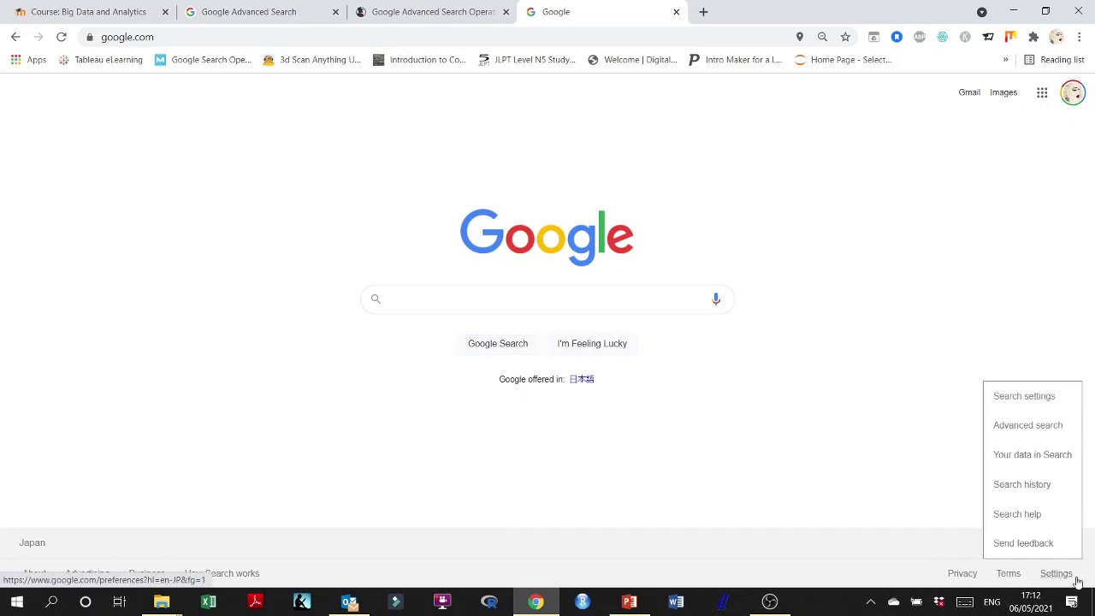
left_click(1031, 428)
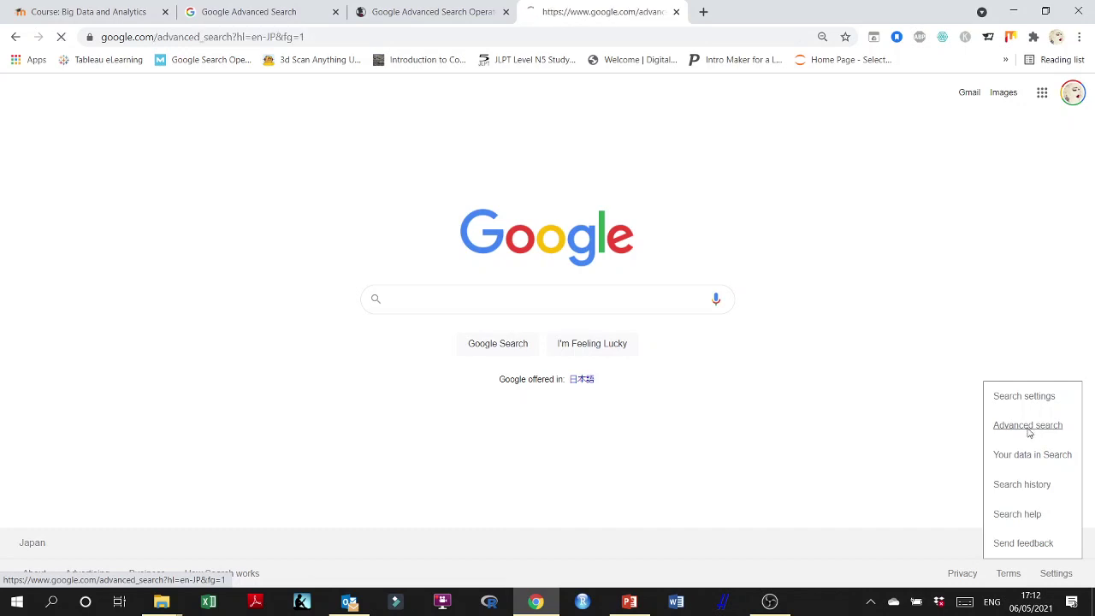
left_click(247, 11)
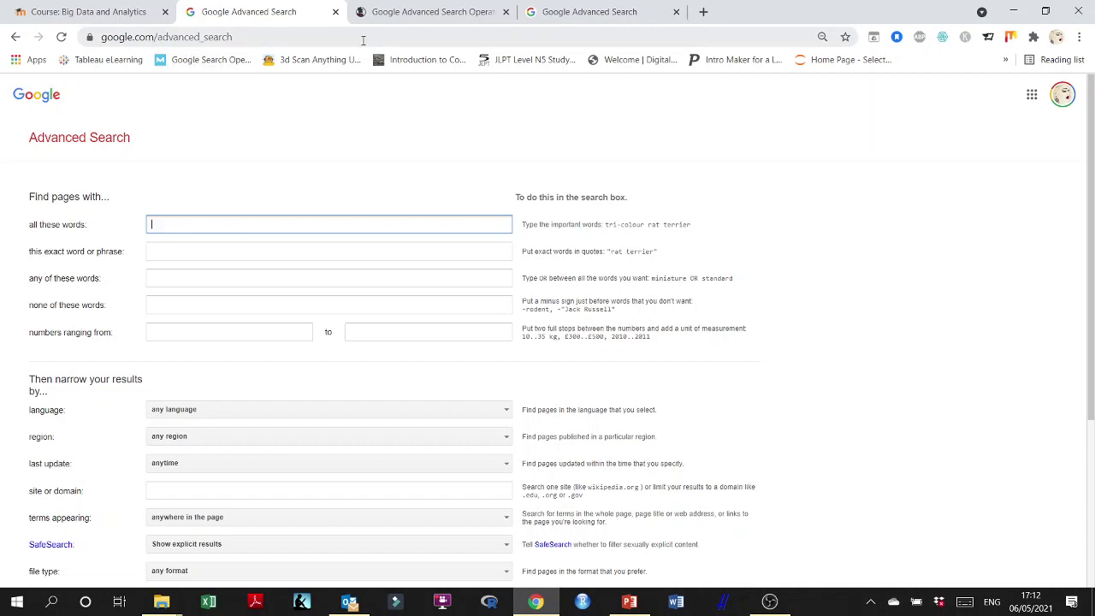
left_click(643, 9)
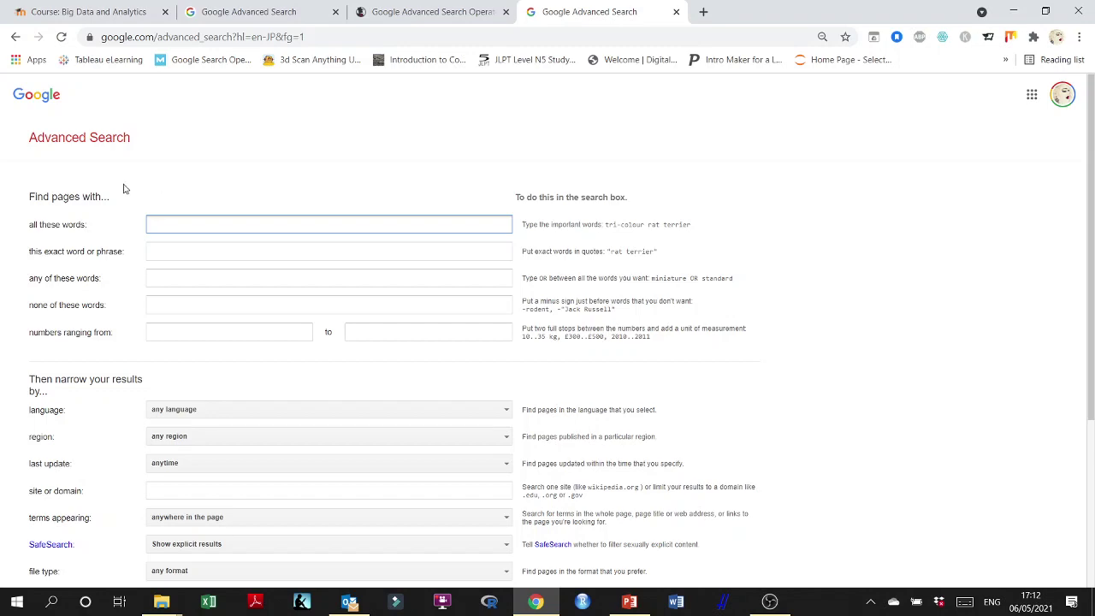
- Examine the Advanced Search form's word-matching fields, its result-narrowing options and the hint on using OR between words
scroll(123, 189, "down", 2)
scroll(122, 189, "down", 2)
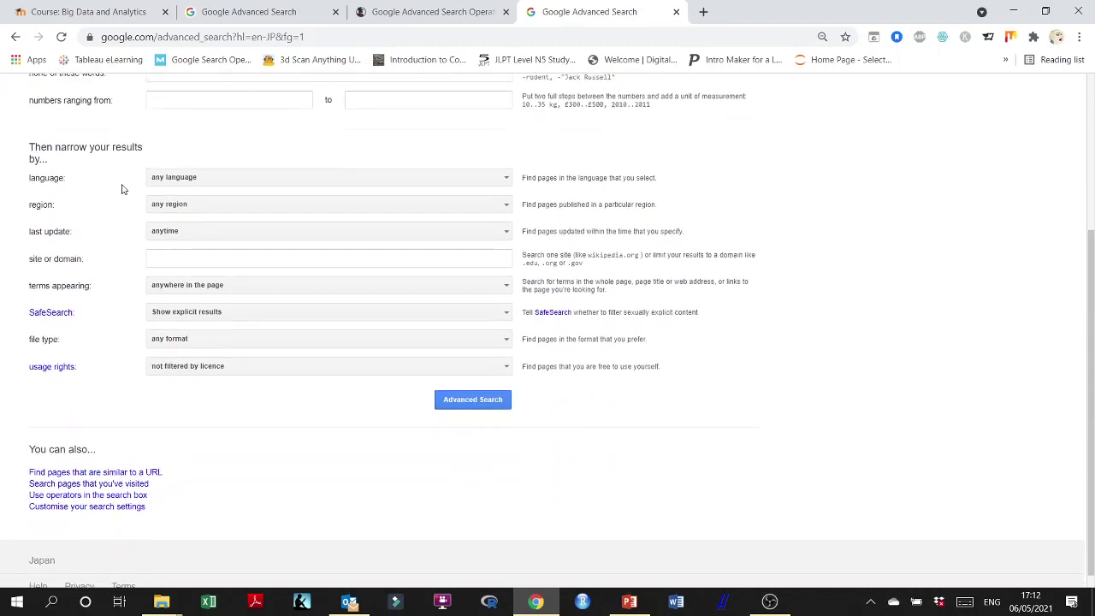
scroll(122, 190, "up", 2)
scroll(123, 189, "up", 3)
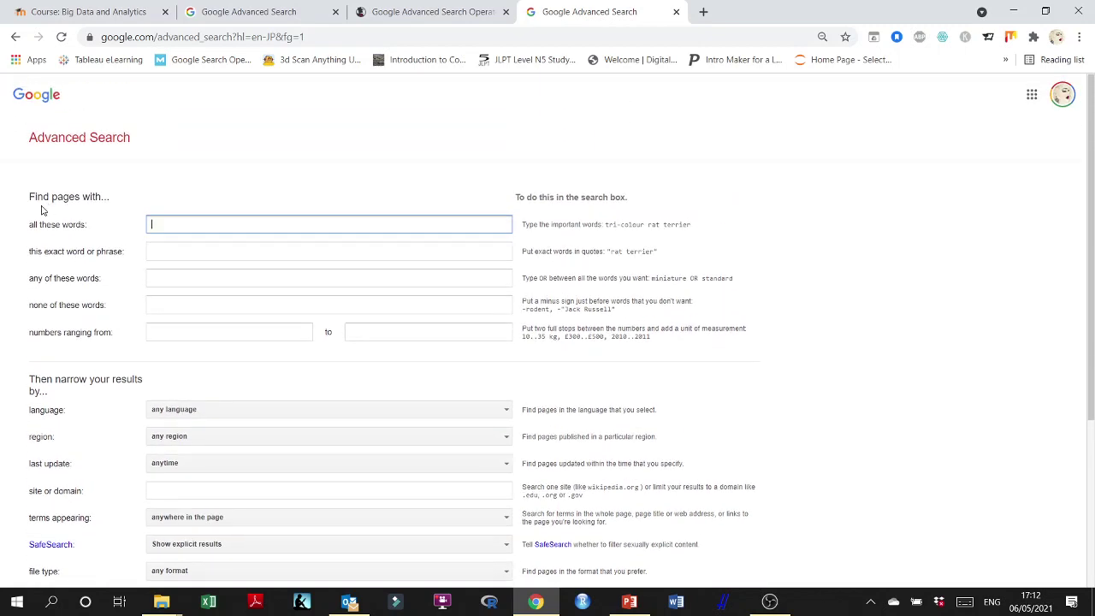
scroll(44, 211, "down", 2)
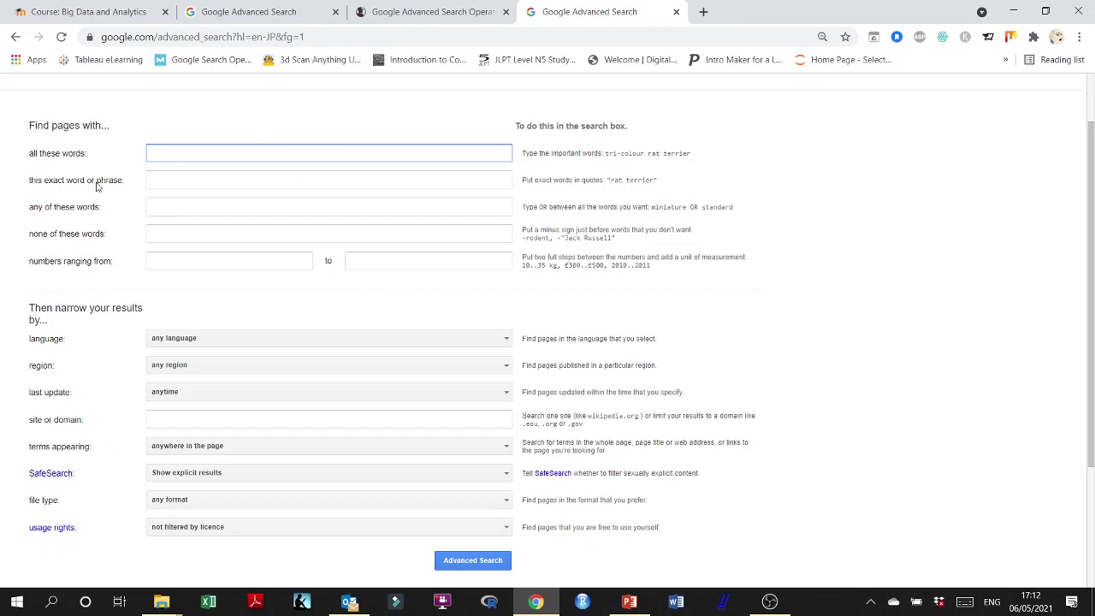
left_click(156, 177)
left_click(154, 151)
left_click(185, 178)
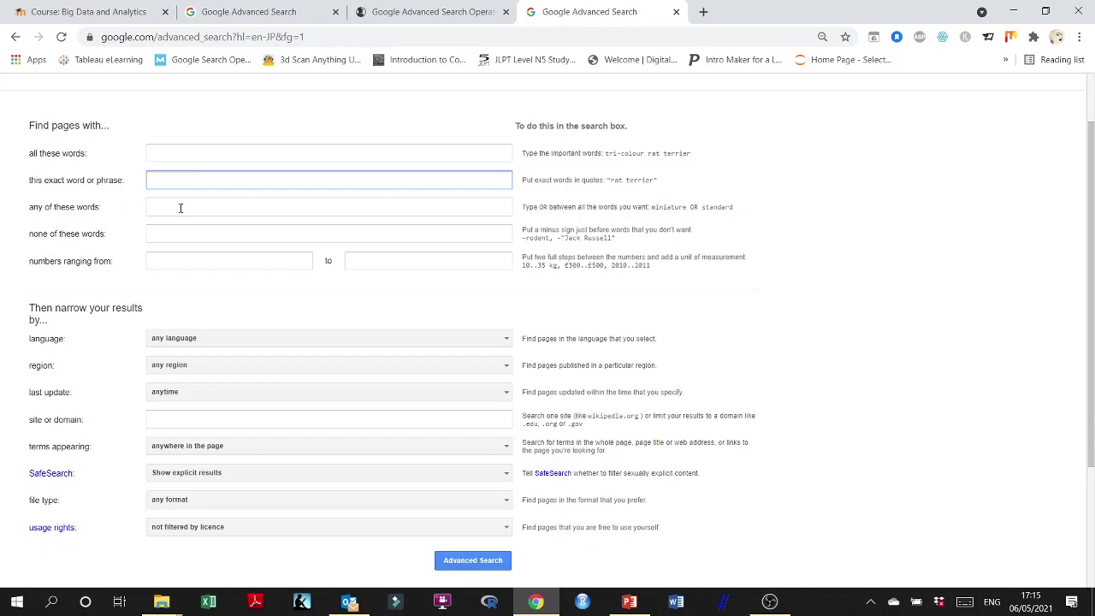
left_click(180, 208)
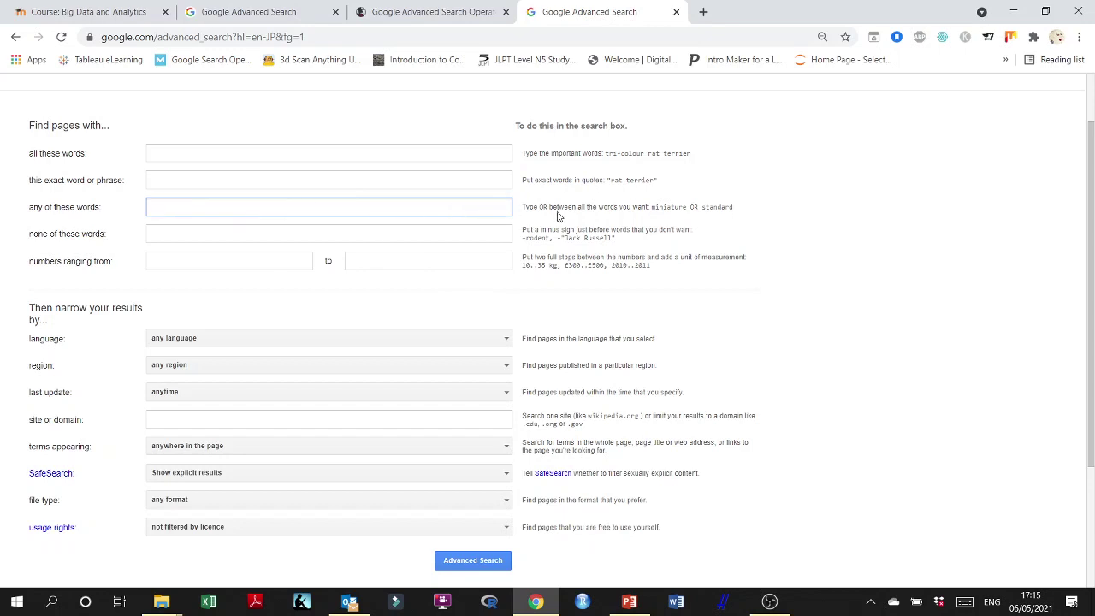
left_click_drag(539, 207, 555, 208)
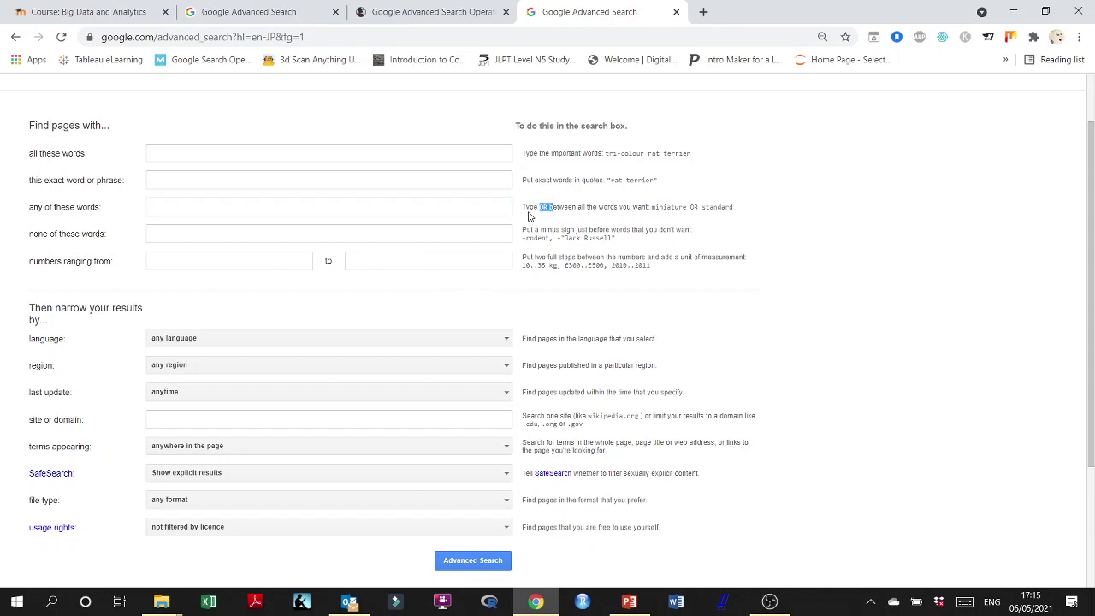
left_click(184, 209)
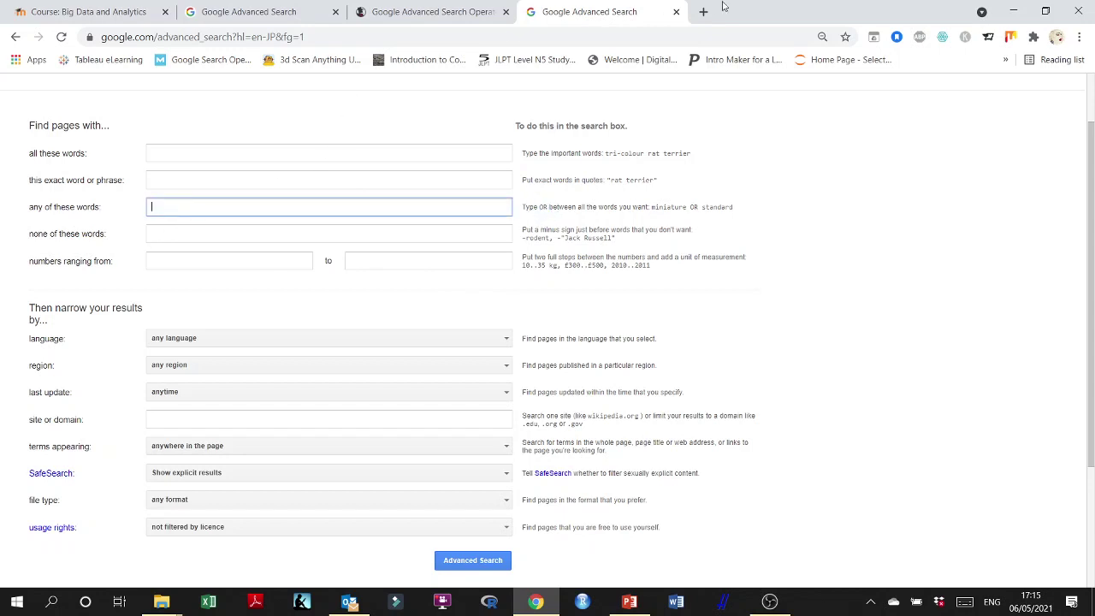
- Load google.com in the first Google Advanced Search tab
left_click(244, 11)
left_click(224, 37)
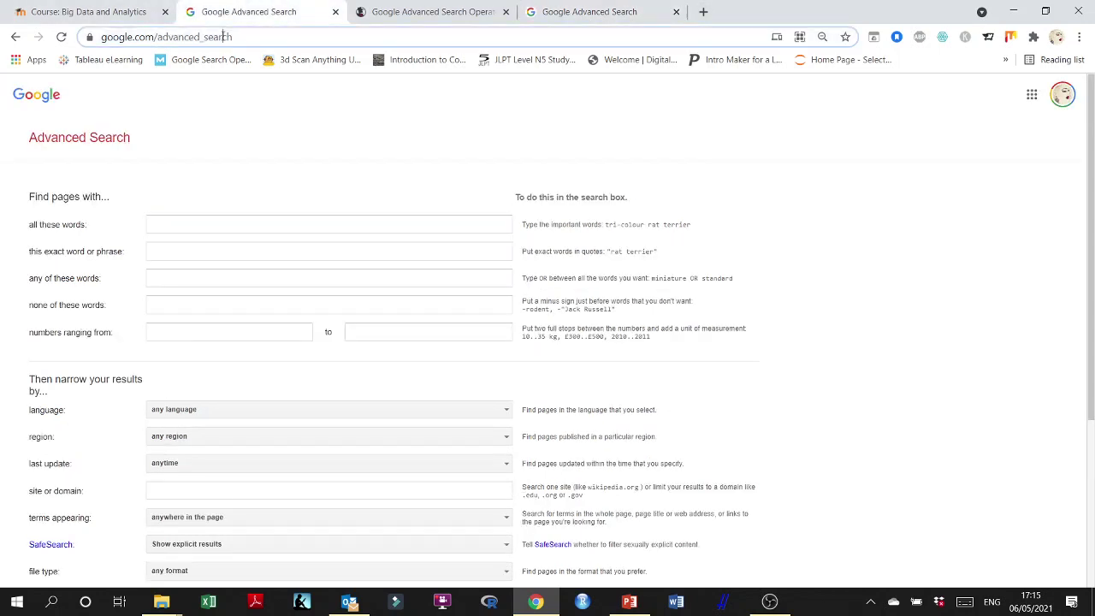
type("google.com")
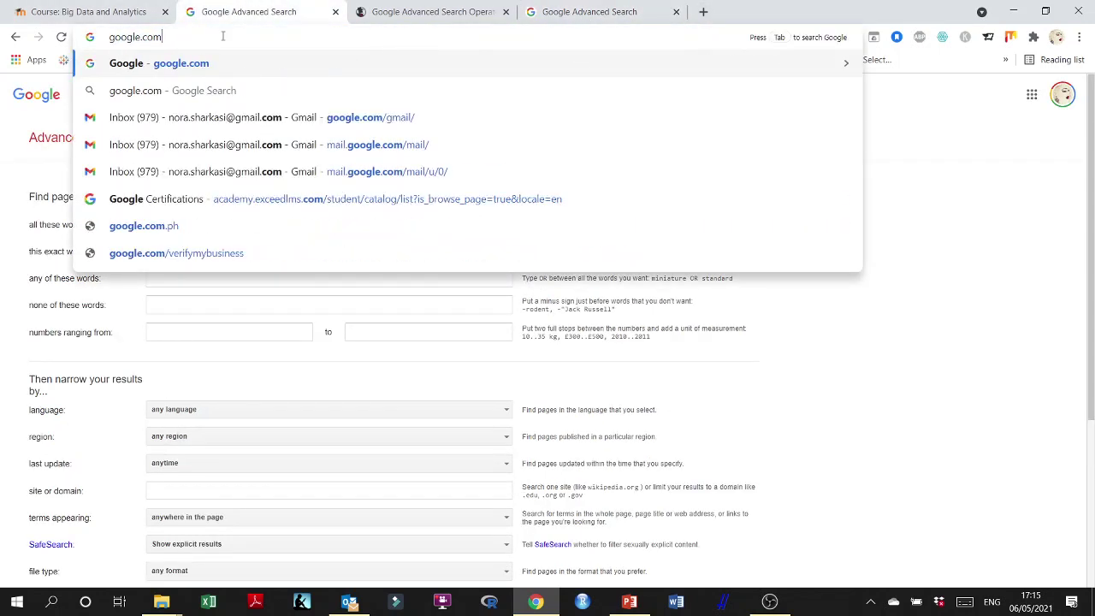
key("Return")
- Enter "the car insurance guide" as a Google query and remove the word "the" from it
left_click(397, 308)
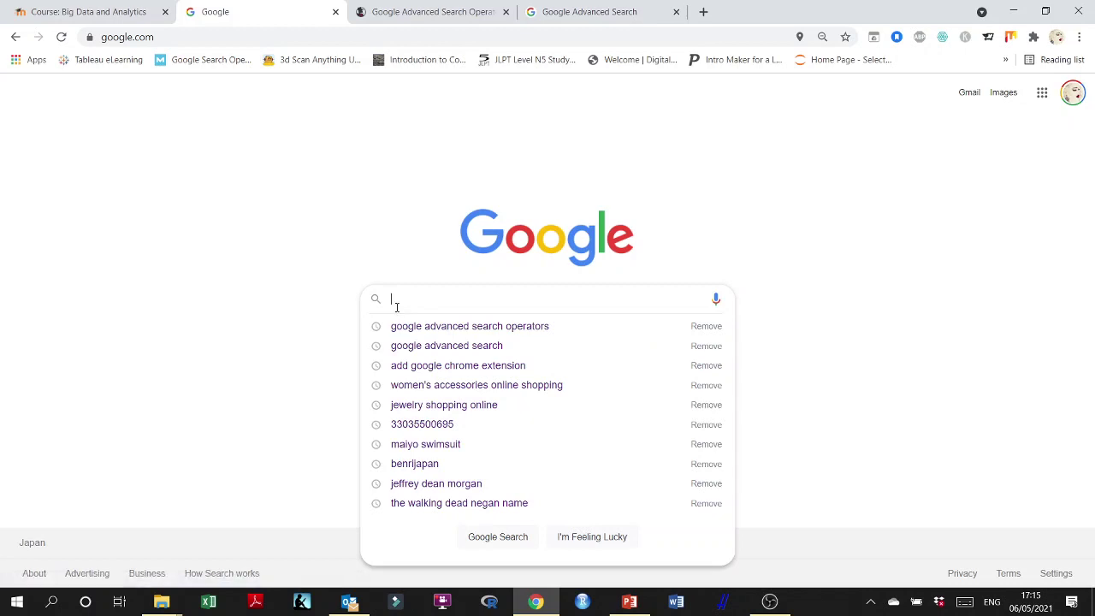
type("the ")
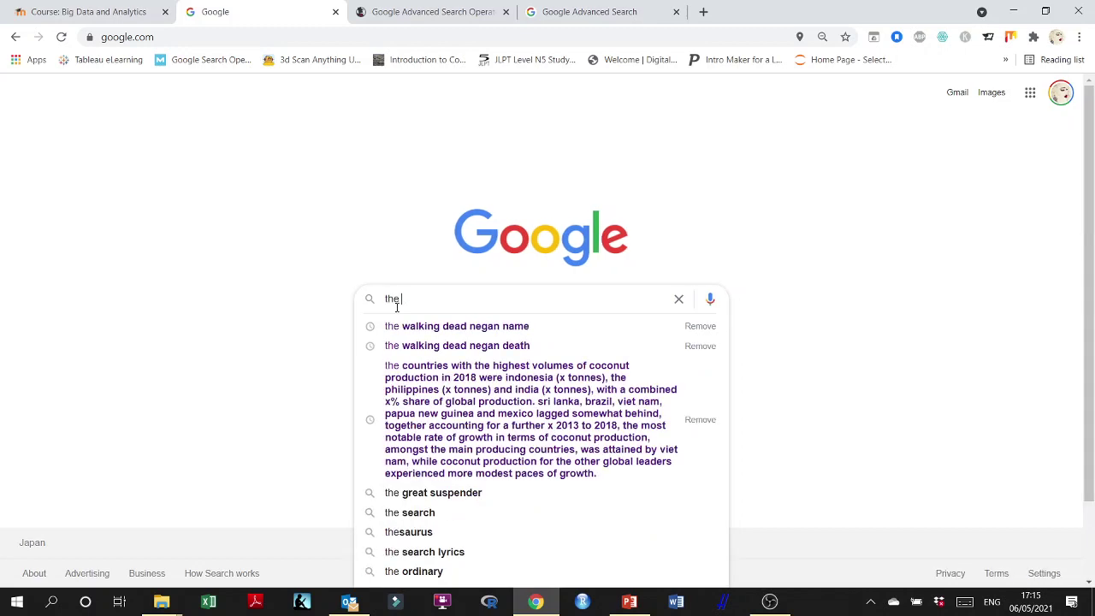
type("car insurance ")
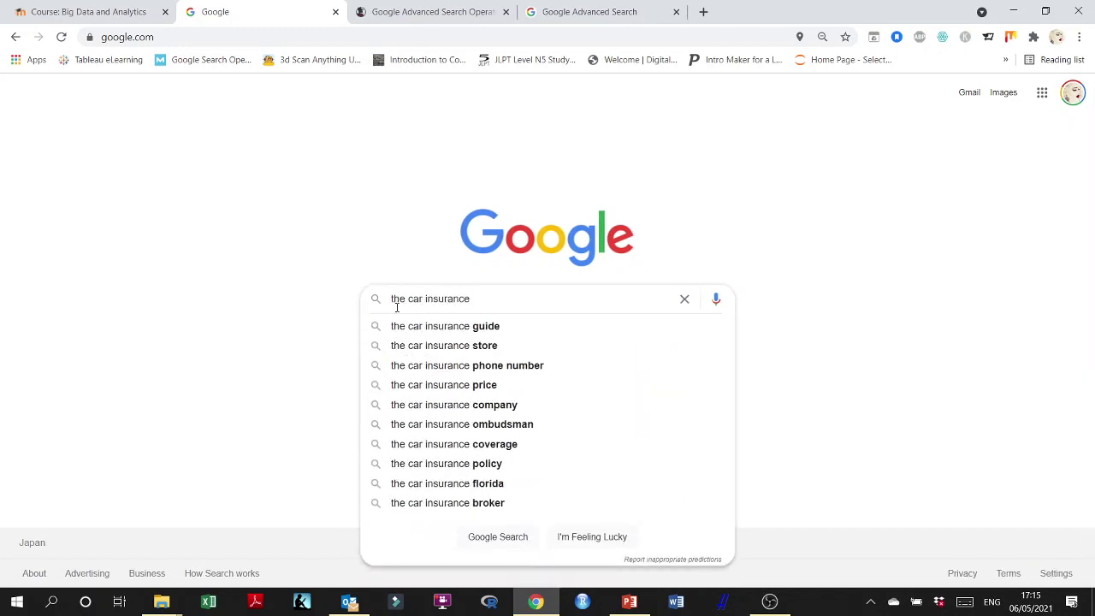
type("guide")
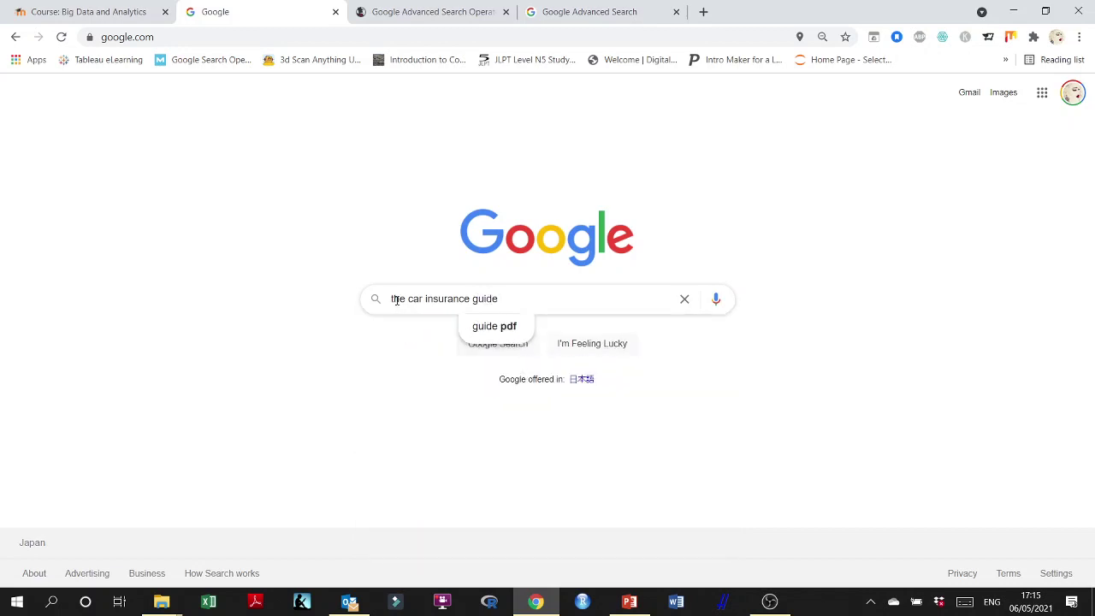
double_click(396, 306)
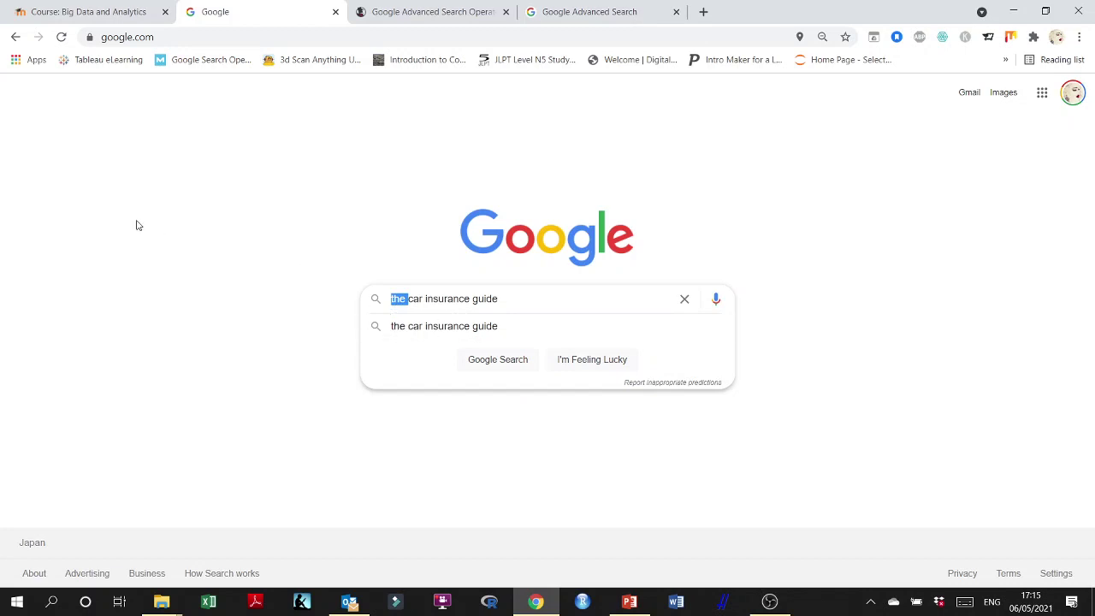
key("BackSpace")
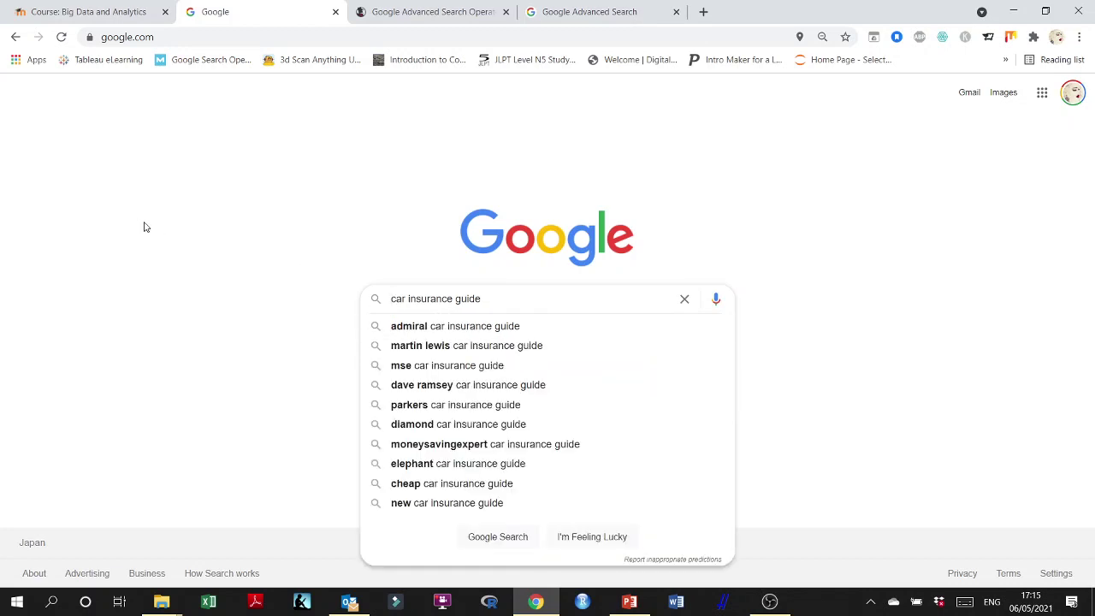
- Clear the entire car insurance guide query from the Google search box
left_click(508, 299)
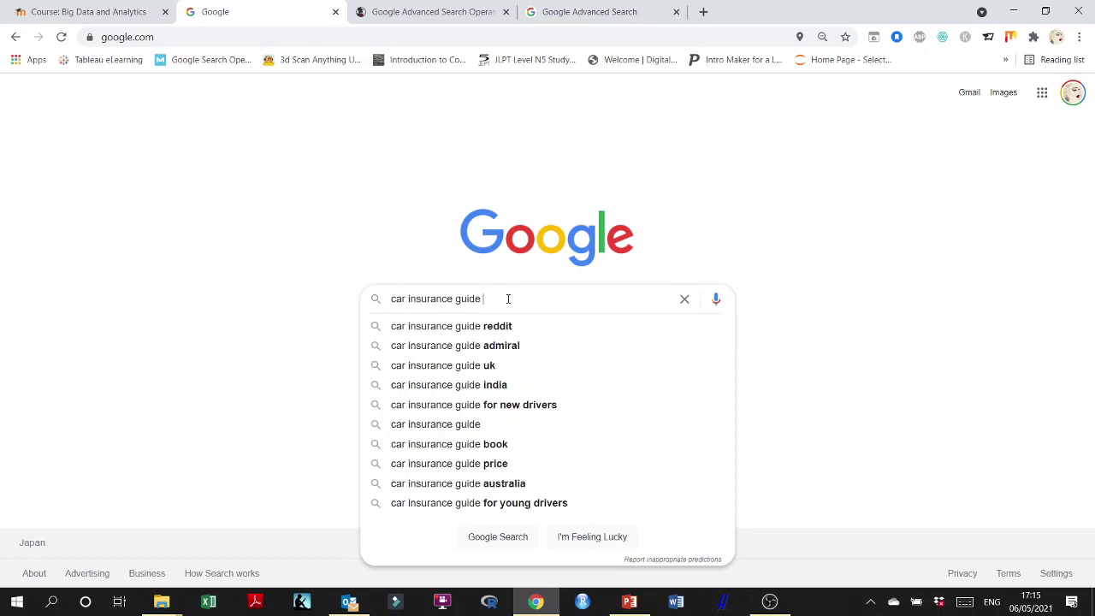
type("od")
key("BackSpace")
key("BackSpace")
key("BackSpace")
key("BackSpace")
key("BackSpace")
key("BackSpace")
key("BackSpace")
key("BackSpace")
key("BackSpace")
key("BackSpace")
key("BackSpace")
key("BackSpace")
key("BackSpace")
key("BackSpace")
key("BackSpace")
key("BackSpace")
key("BackSpace")
key("BackSpace")
key("BackSpace")
key("BackSpace")
key("BackSpace")
key("BackSpace")
key("BackSpace")
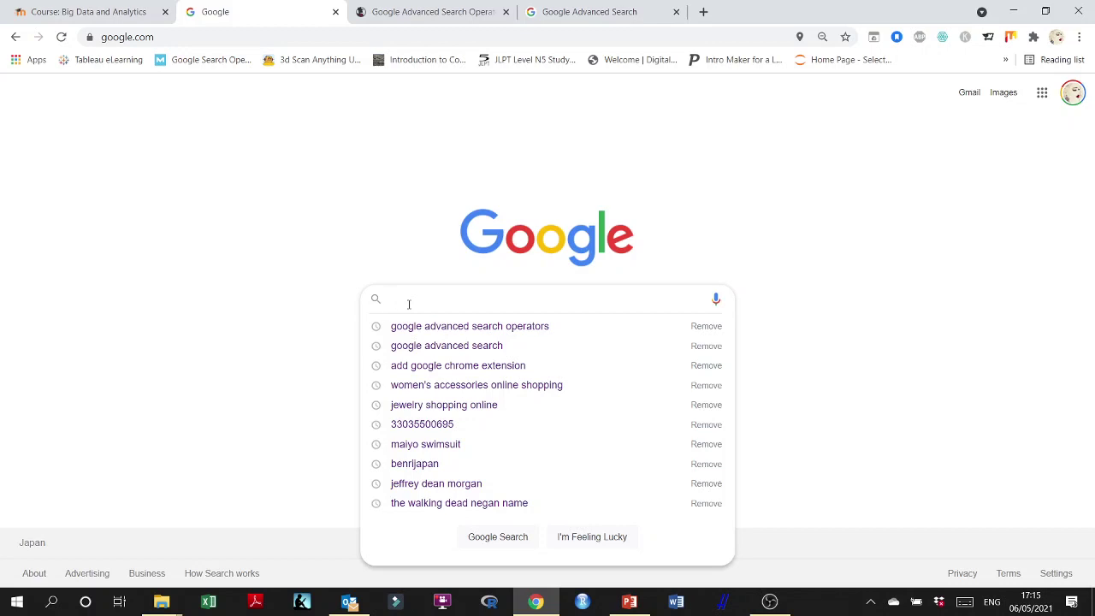
- Enter "OR" in capitals and then "or" in lowercase as queries, clearing the search box after each
type("OR")
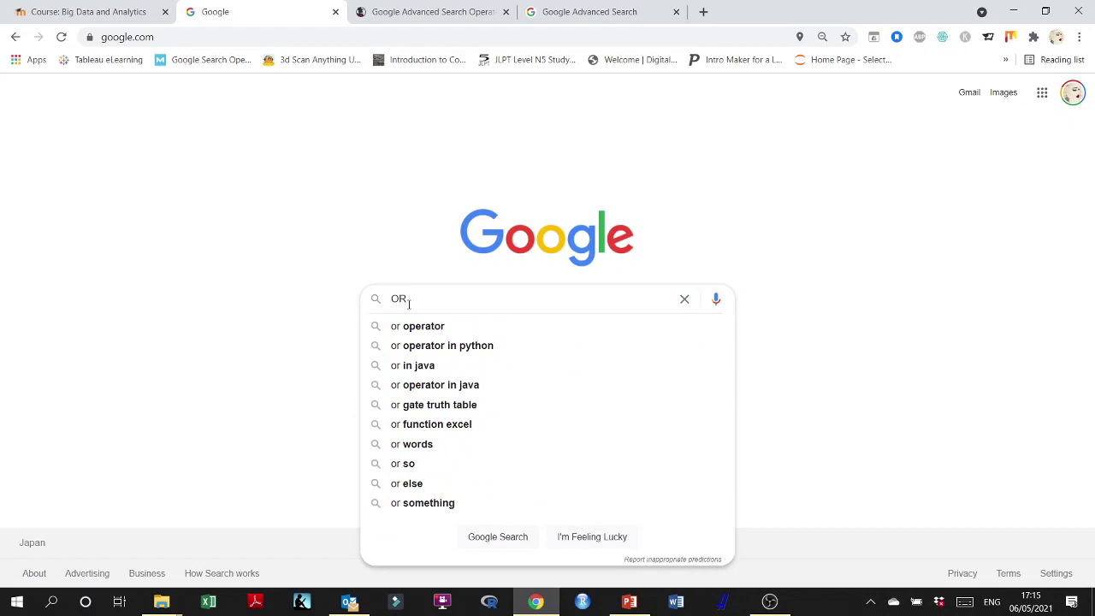
key("BackSpace")
key("BackSpace")
key("BackSpace")
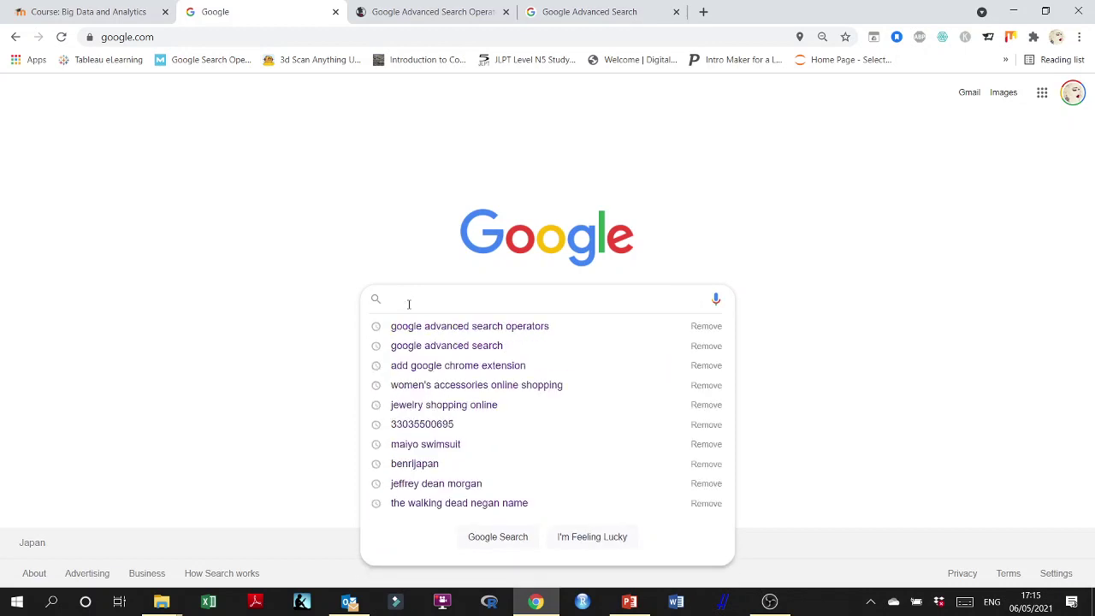
type("or")
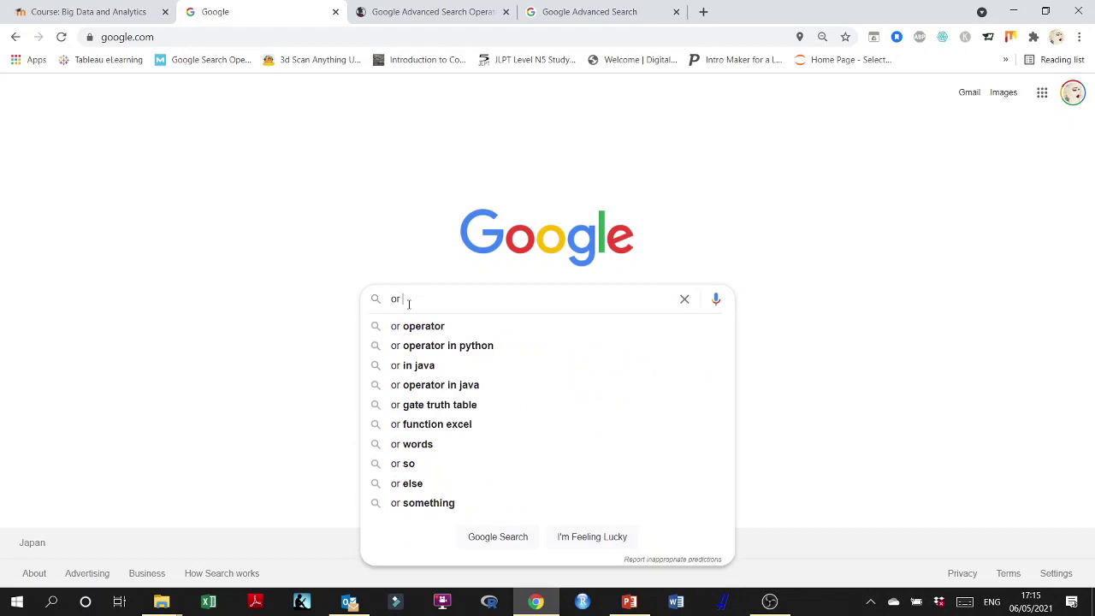
key("BackSpace")
key("BackSpace")
key("BackSpace")
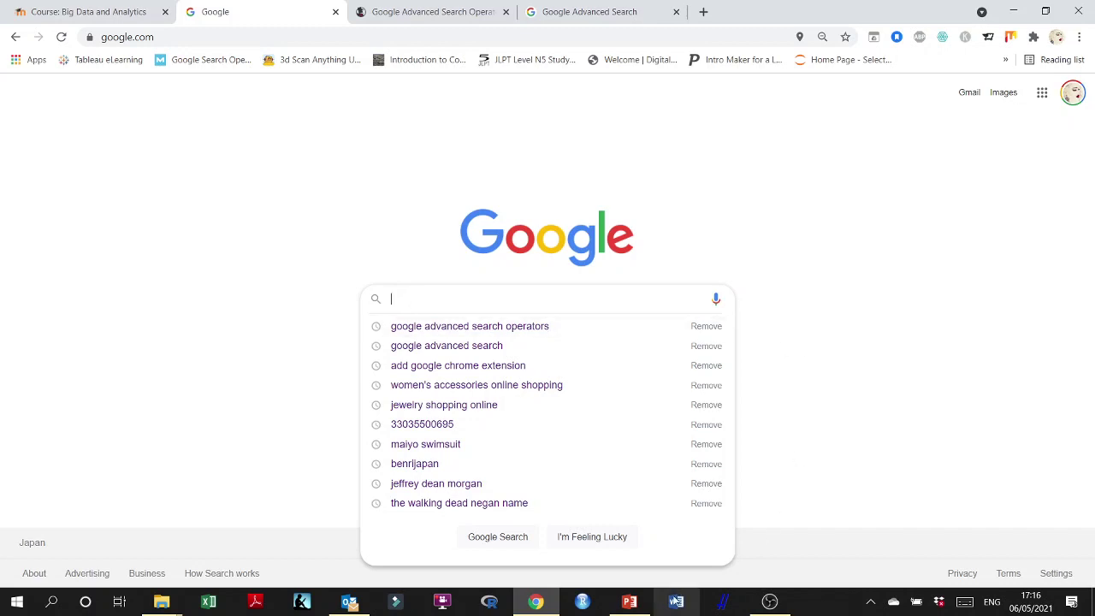
- Switch to PowerPoint and view slide 11 on users' qualifiers in keyphrase demand analysis
left_click(630, 602)
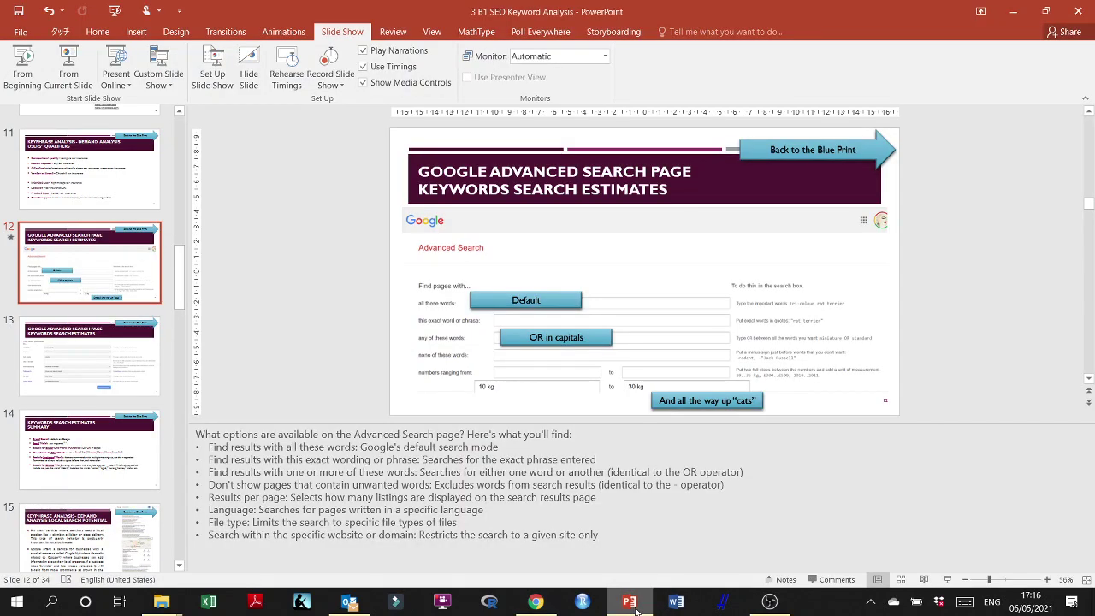
left_click(58, 189)
scroll(75, 266, "up", 1)
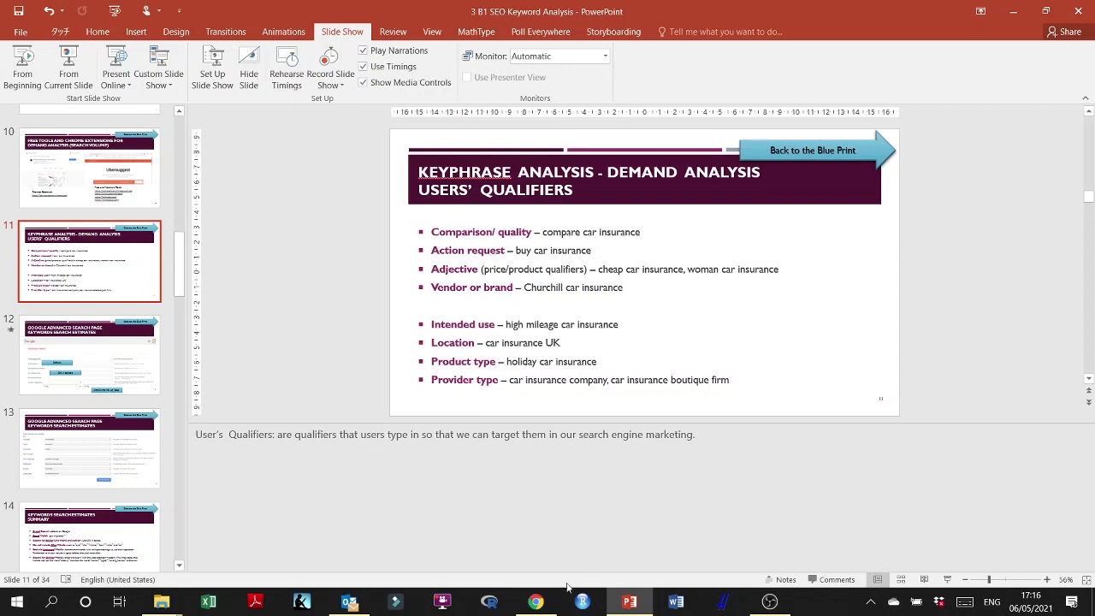
- Switch to Chrome and search Google for "Jigsaw or Hannibal lecter"
left_click(537, 602)
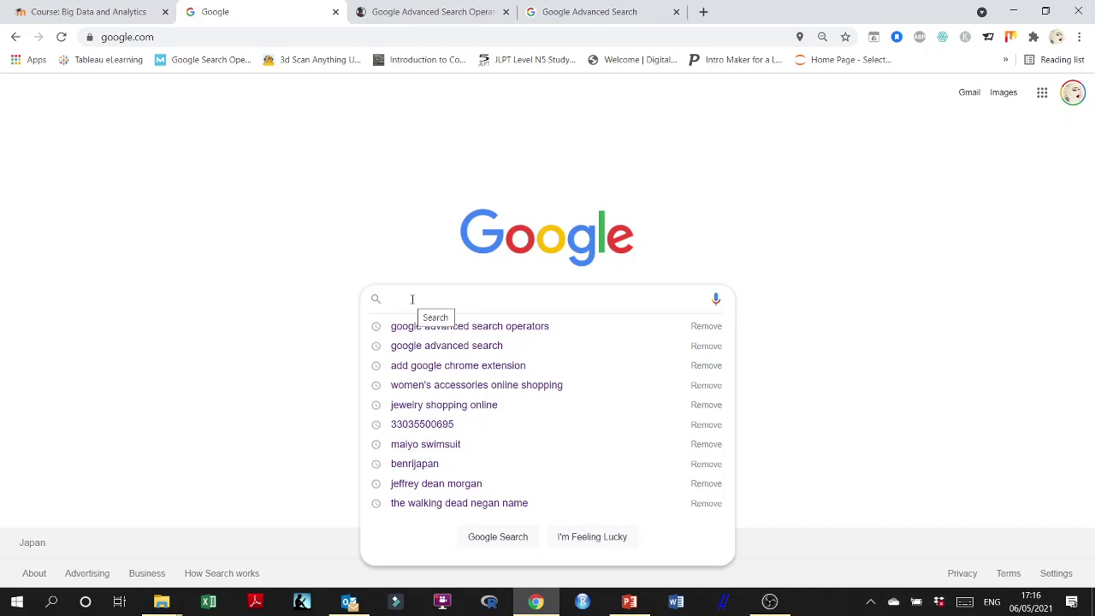
type("Jigsaw")
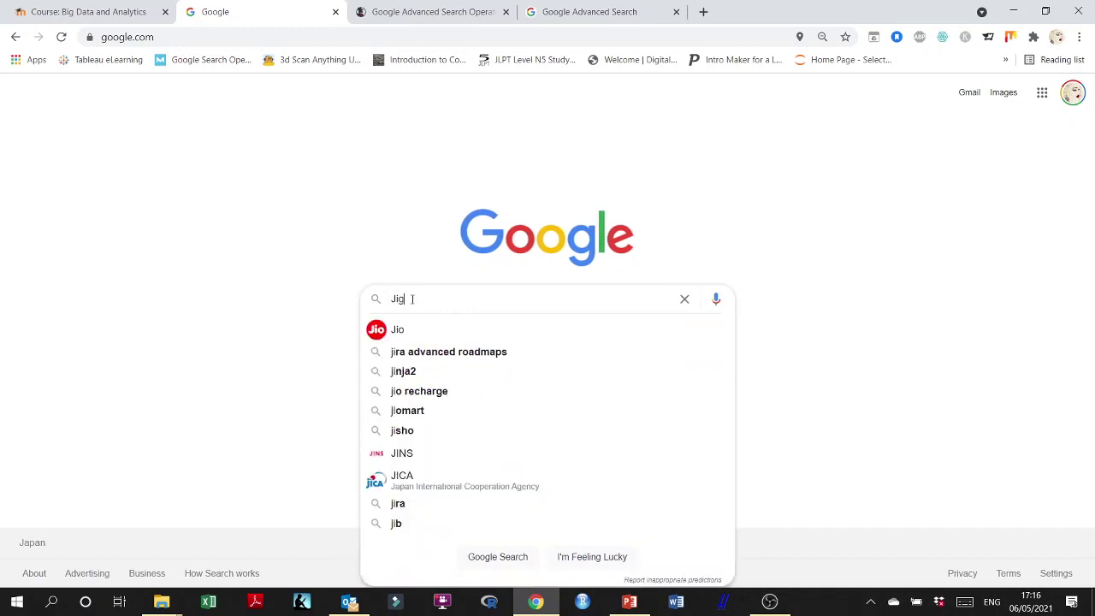
key("BackSpace")
type("saw ")
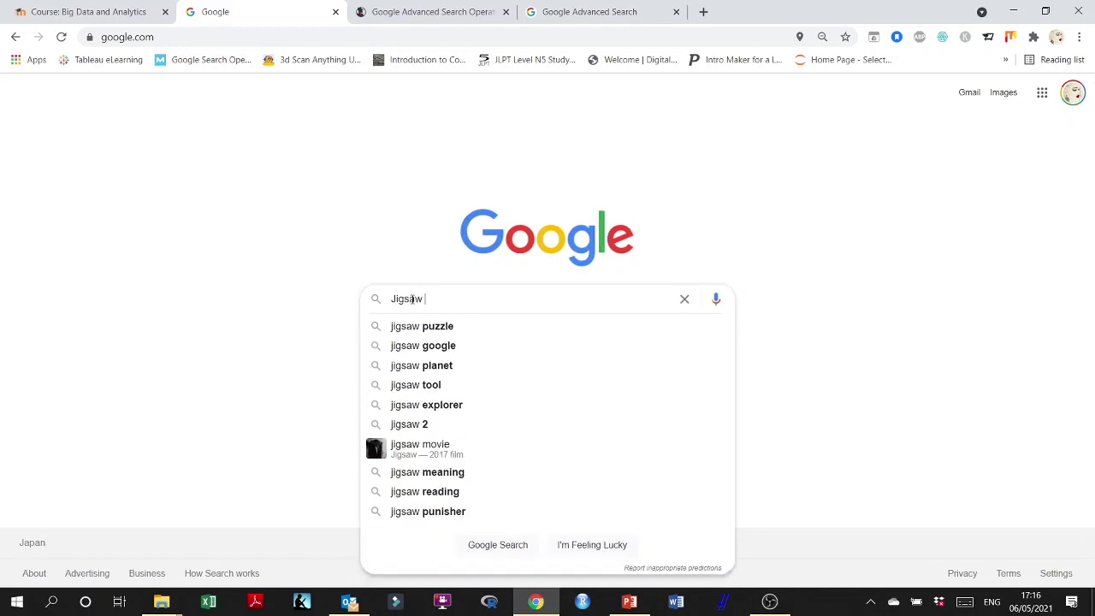
type("or Hanibal")
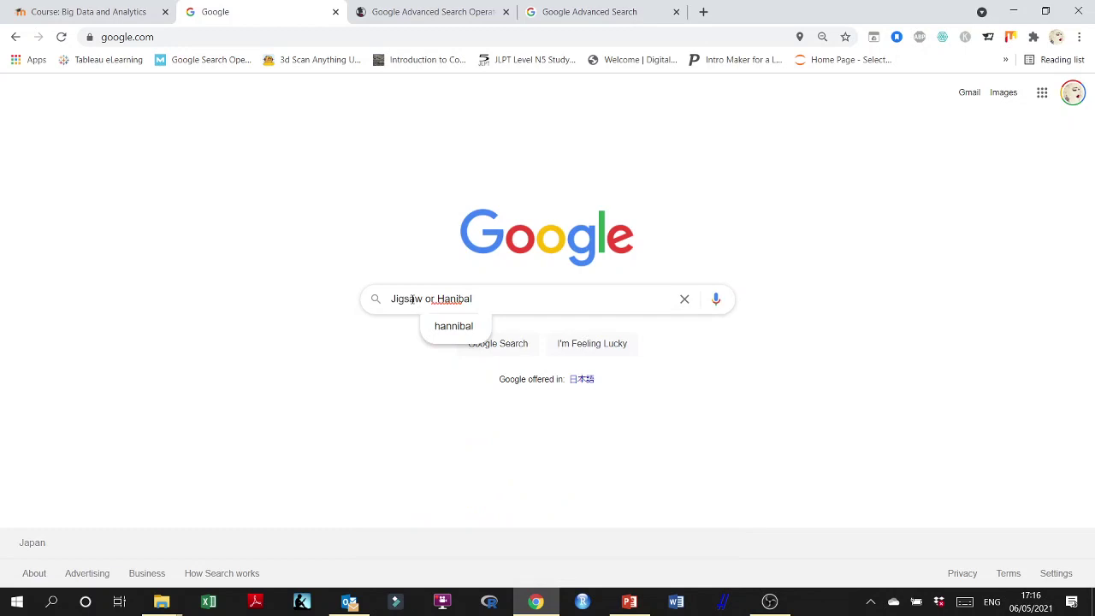
type("inibal")
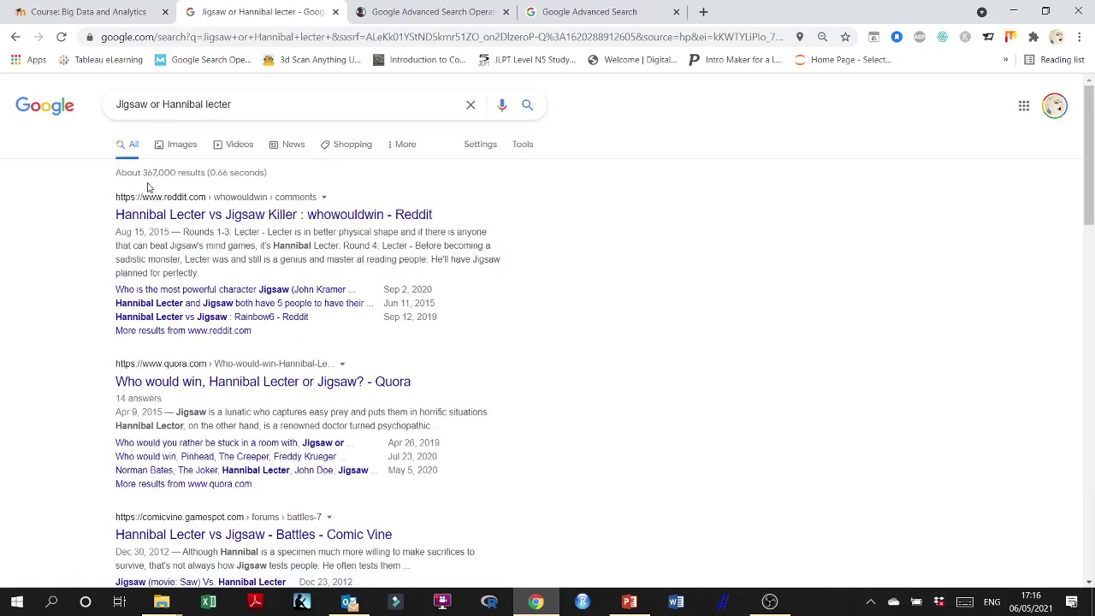
- Replace the lowercase "or" in the Jigsaw query with capitalised "OR" and run the search
double_click(155, 104)
type("OR")
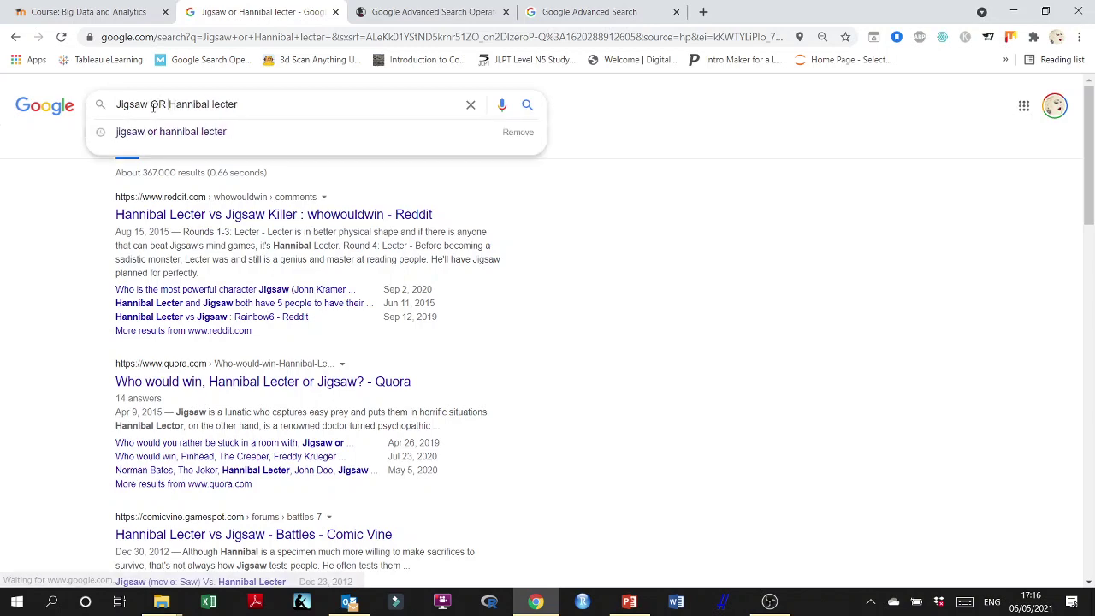
key("Return")
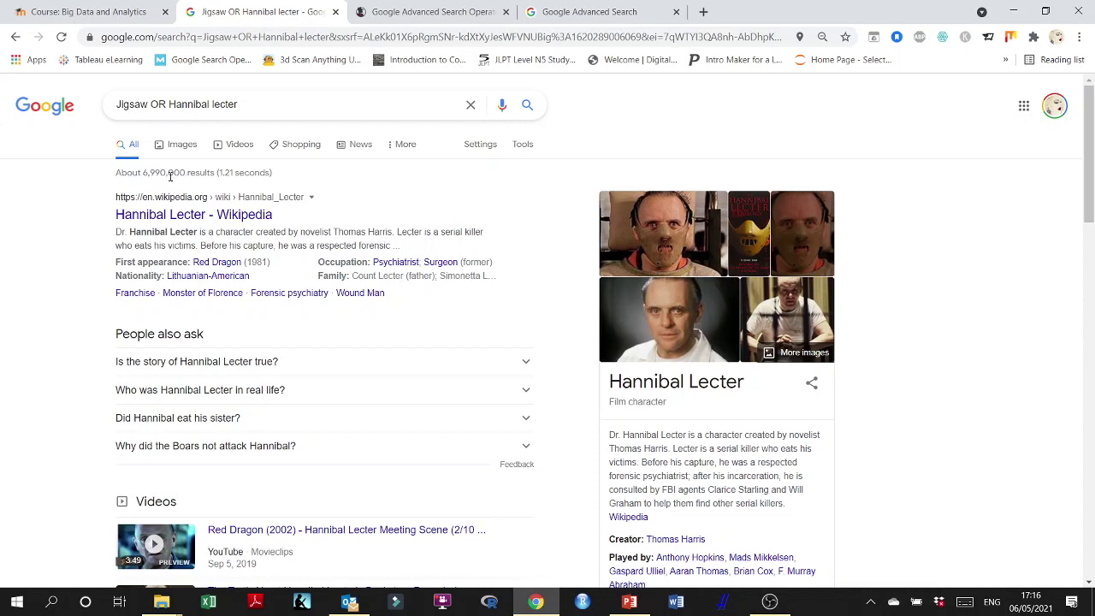
- Change the capitalised "OR" in the query back to lowercase "or" and search again
double_click(158, 104)
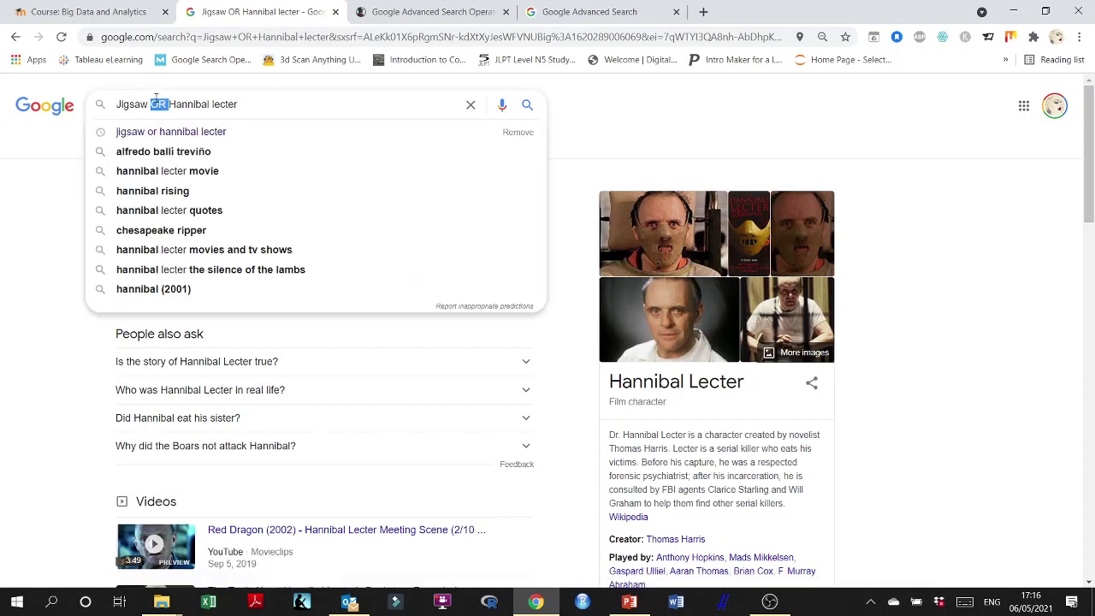
type("or")
key("Return")
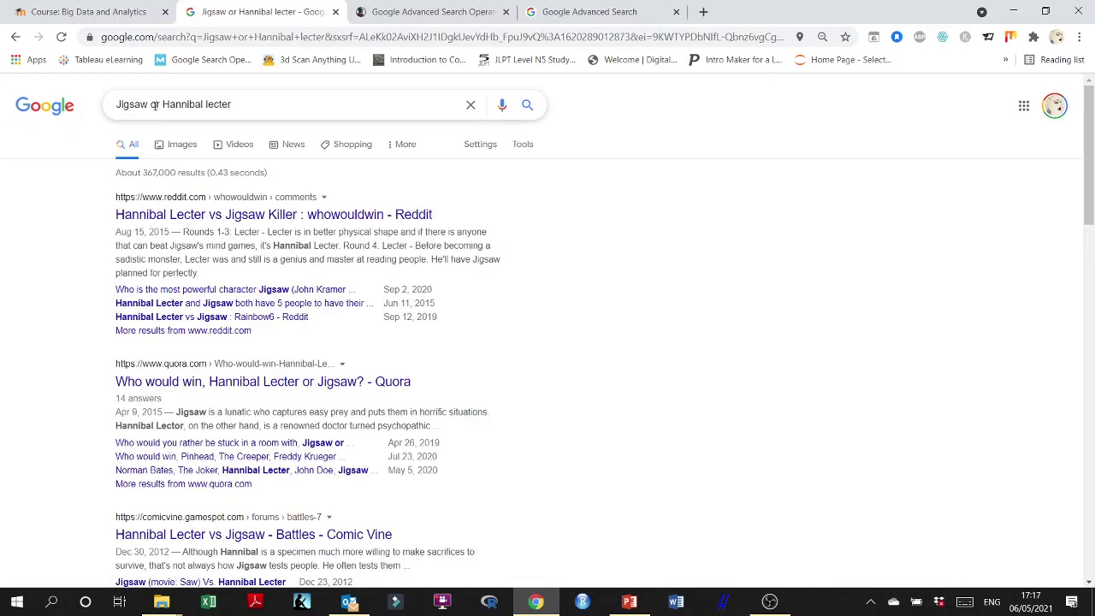
- Replace the word "or" in the query with "of" and search for "Jigsaw of Hannibal lecter"
double_click(155, 104)
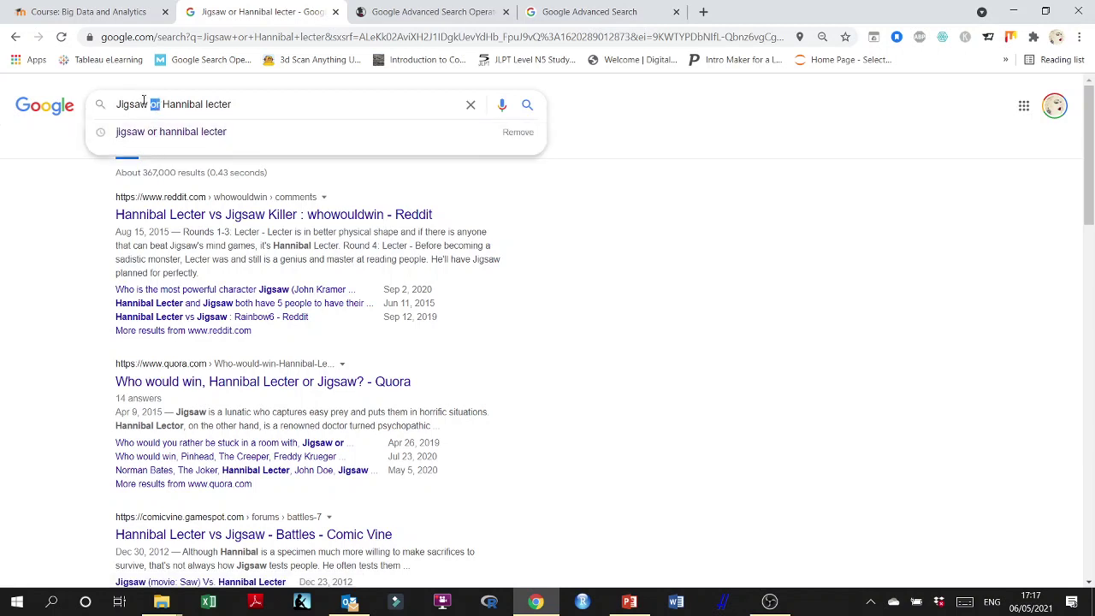
left_click(53, 171)
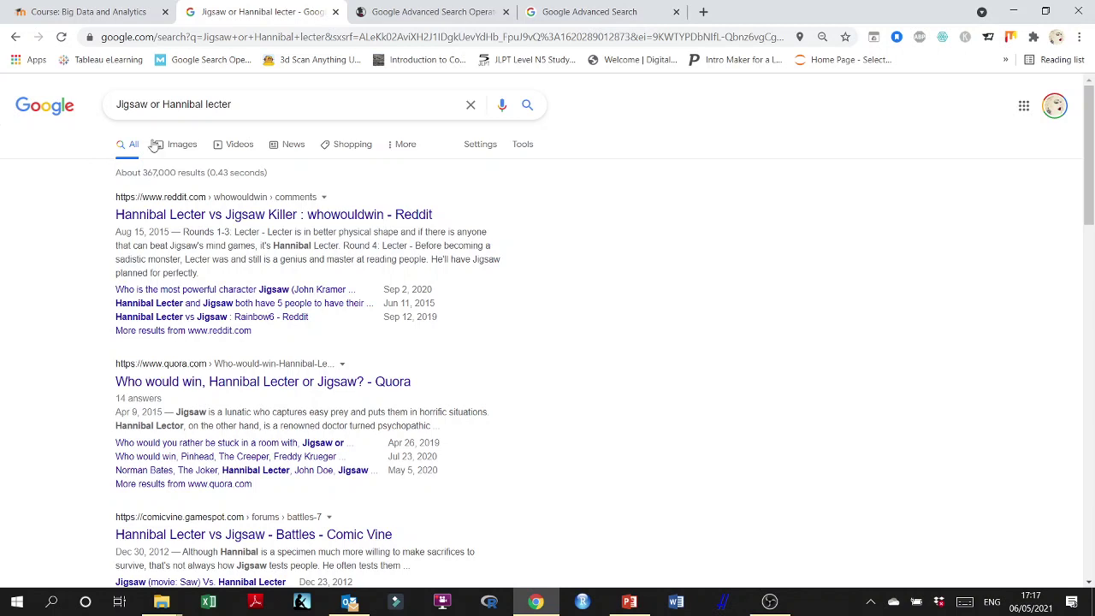
double_click(154, 105)
type("of")
key("Return")
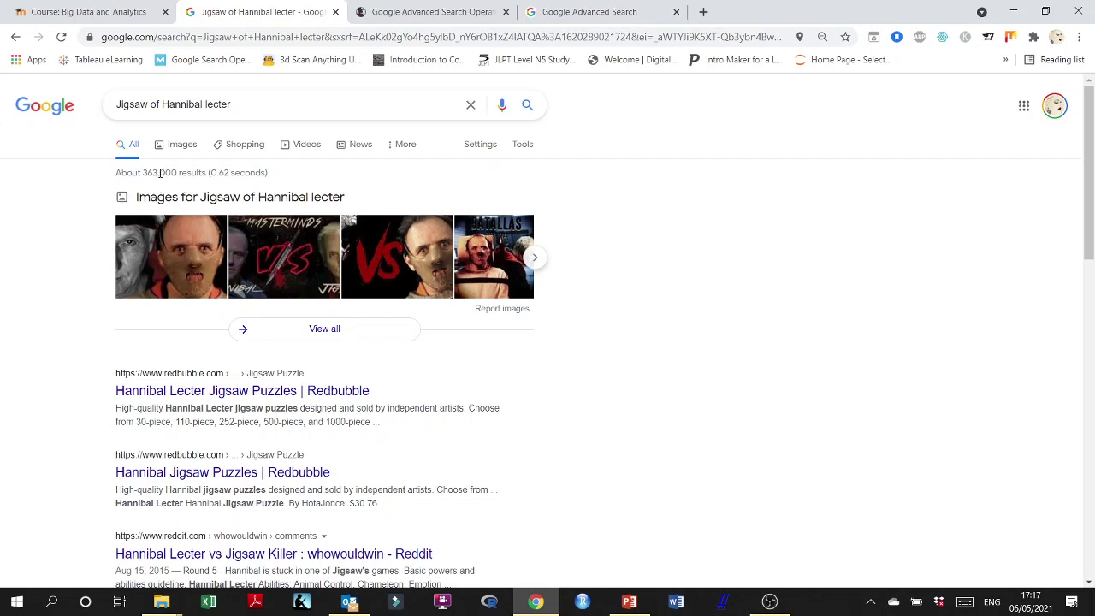
- Replace "of" in the query with capitalised "OR" and search for "Jigsaw OR Hannibal lecter"
left_click(156, 104)
double_click(154, 105)
type("OR")
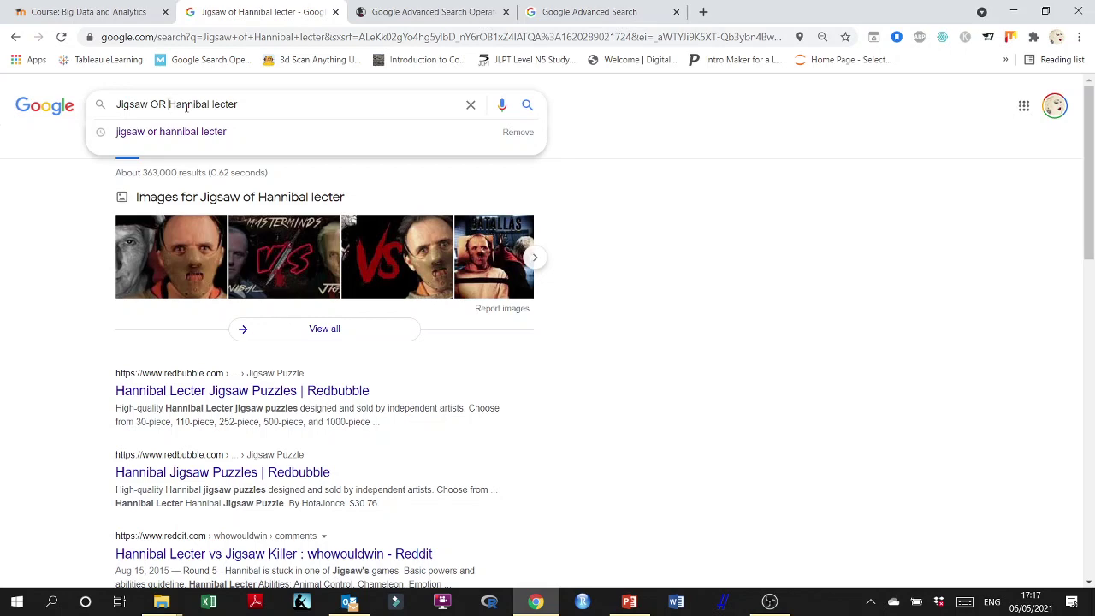
key("Return")
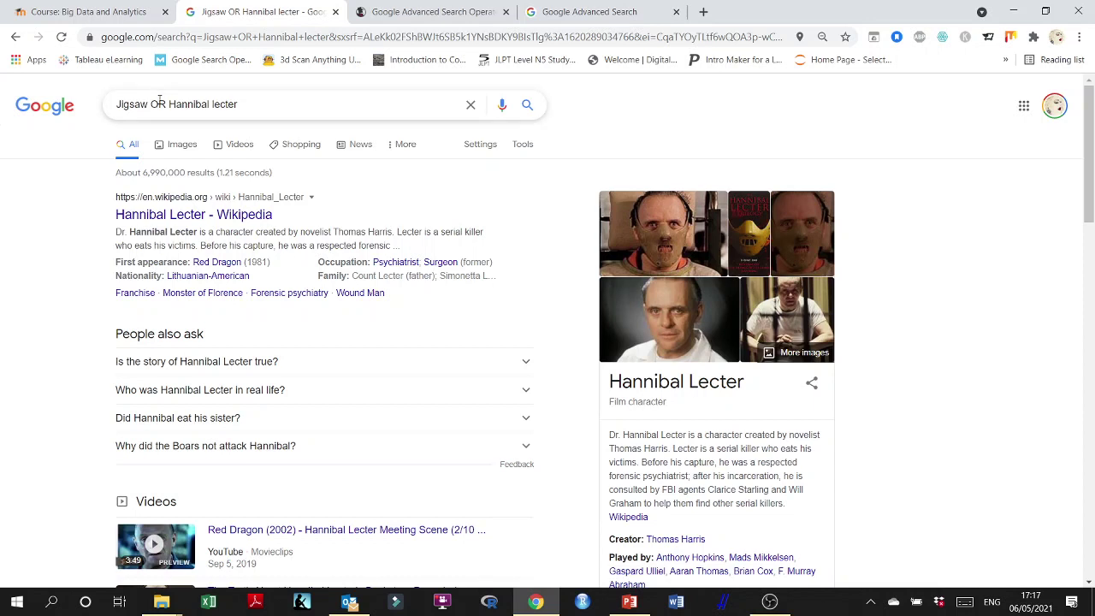
double_click(158, 104)
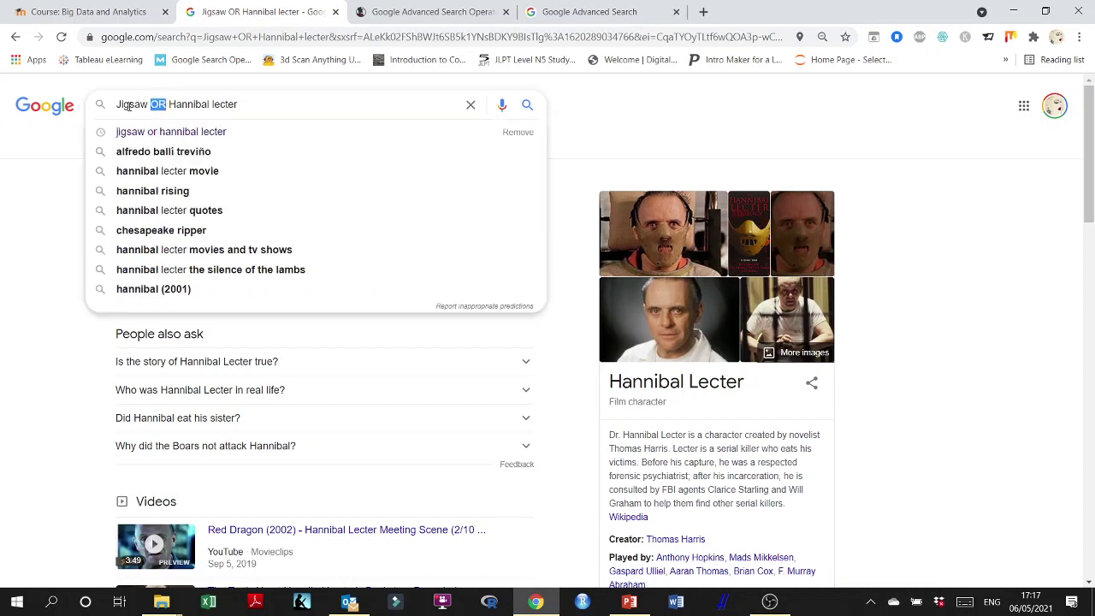
triple_click(129, 106)
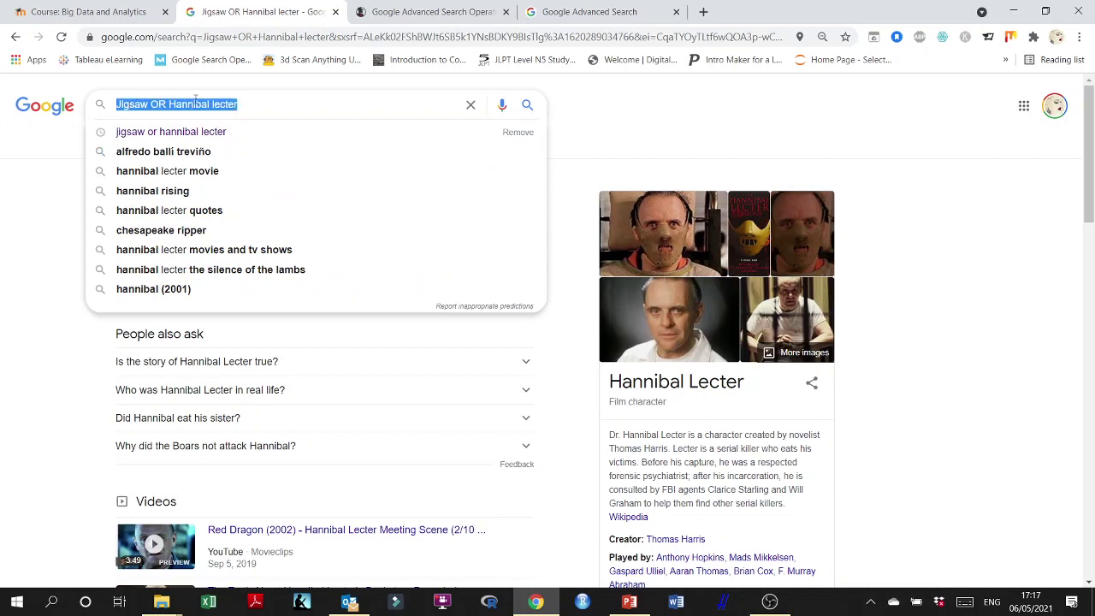
double_click(196, 100)
left_click(224, 104)
left_click_drag(235, 105, 36, 105)
left_click(121, 104)
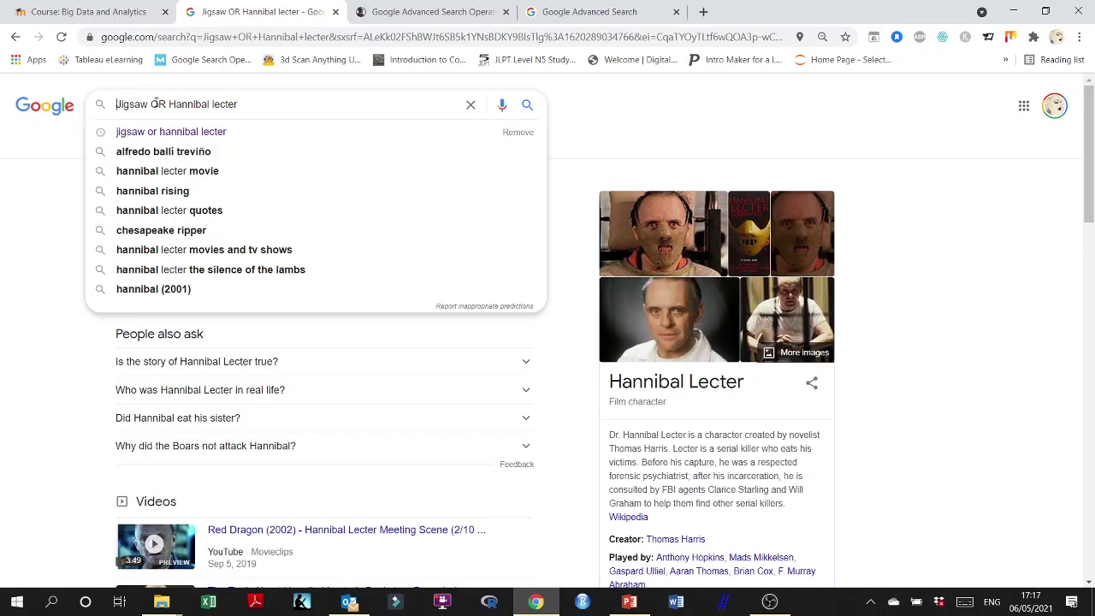
- Replace "OR" with lowercase "or", rerun the Jigsaw and Hannibal lecter search, and look through the results
double_click(155, 103)
key("BackSpace")
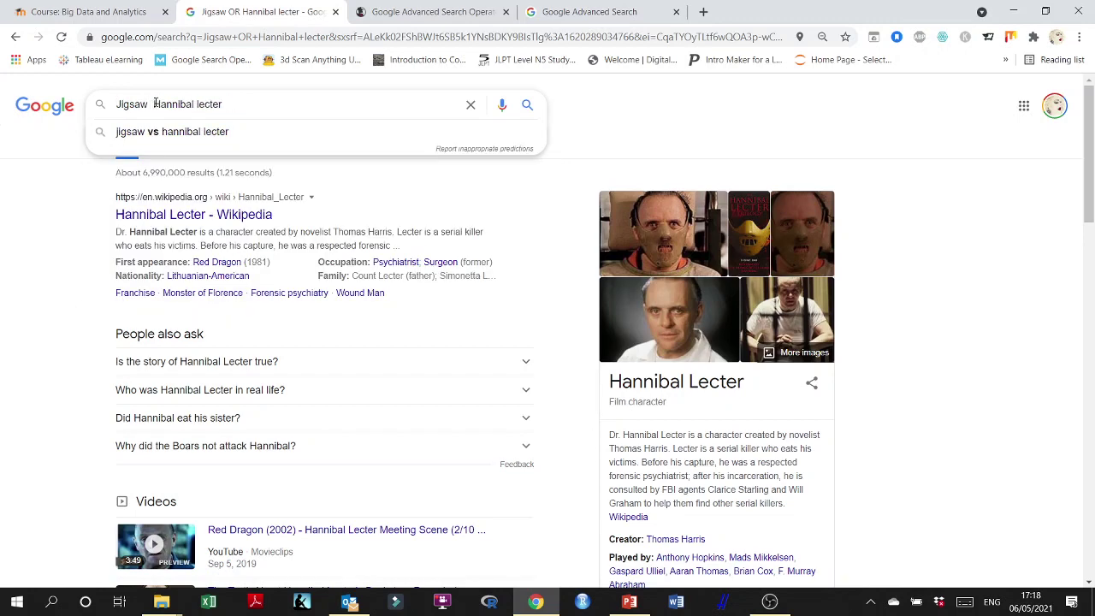
type("or")
key("Return")
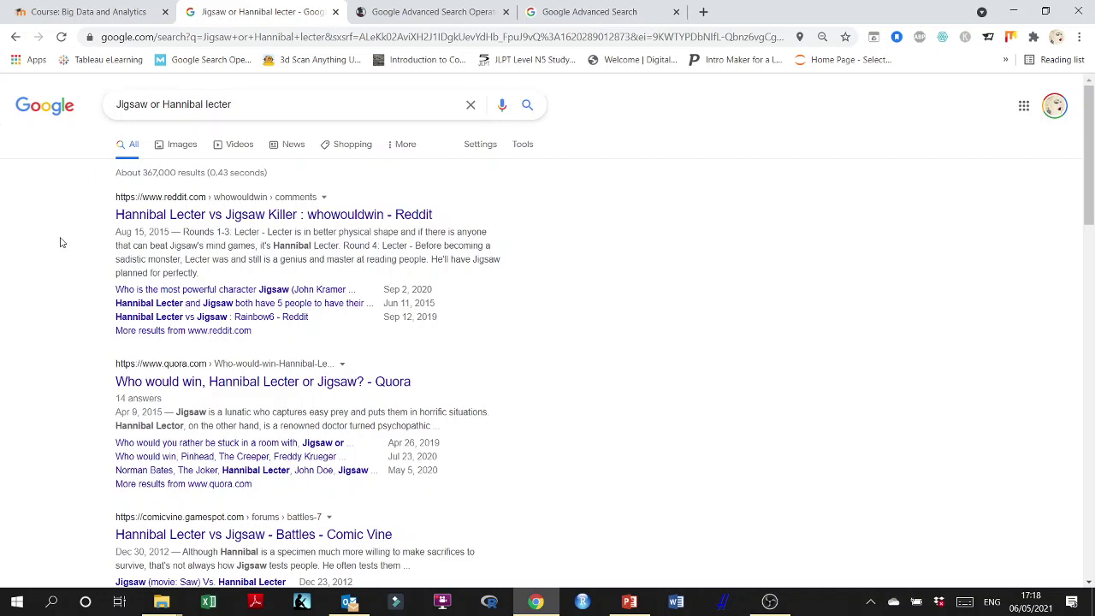
scroll(60, 242, "down", 1)
scroll(60, 242, "down", 2)
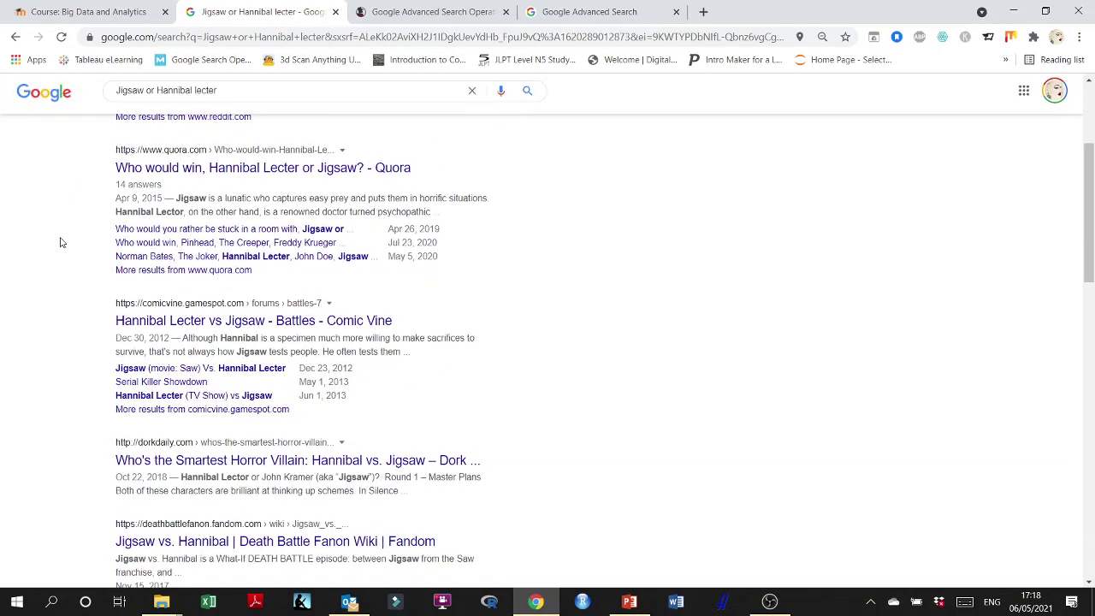
scroll(60, 242, "up", 3)
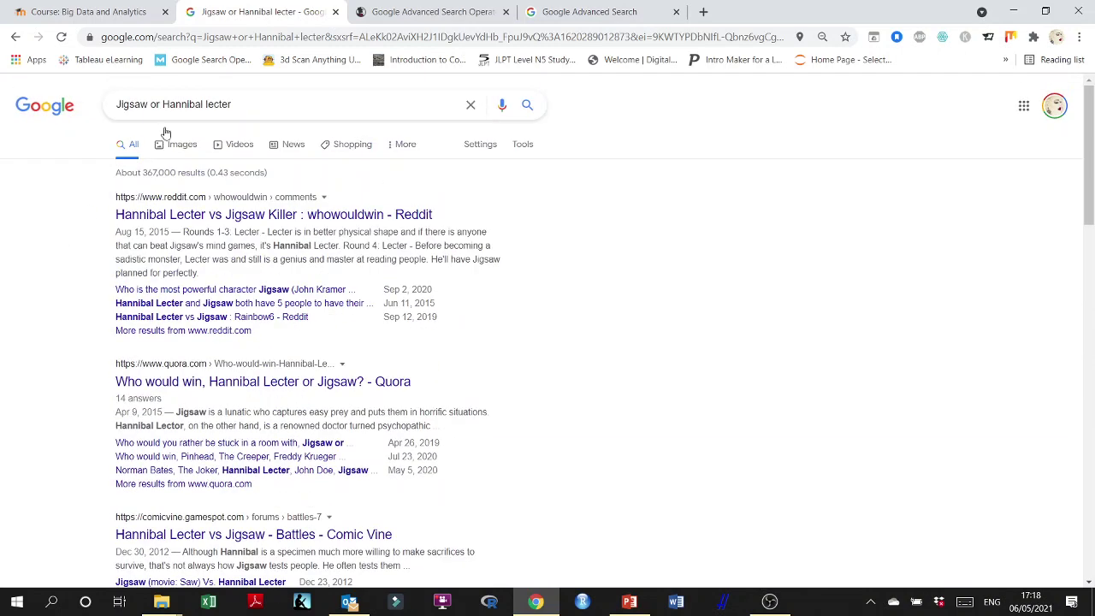
- Go to the Google Advanced Search page and place the cursor in the "none of these words" field
left_click(590, 12)
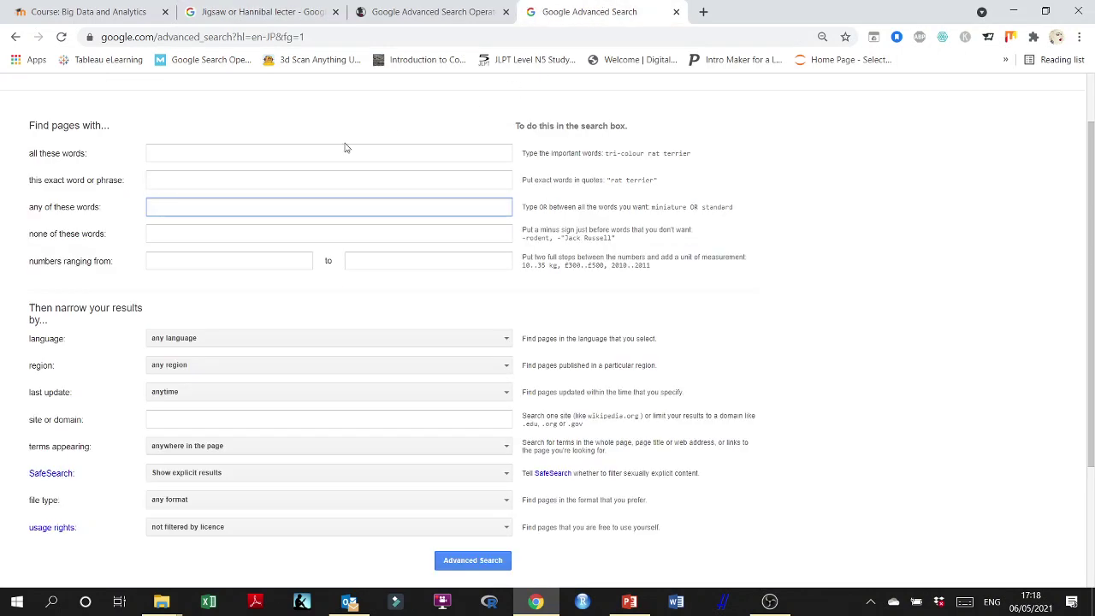
left_click(169, 232)
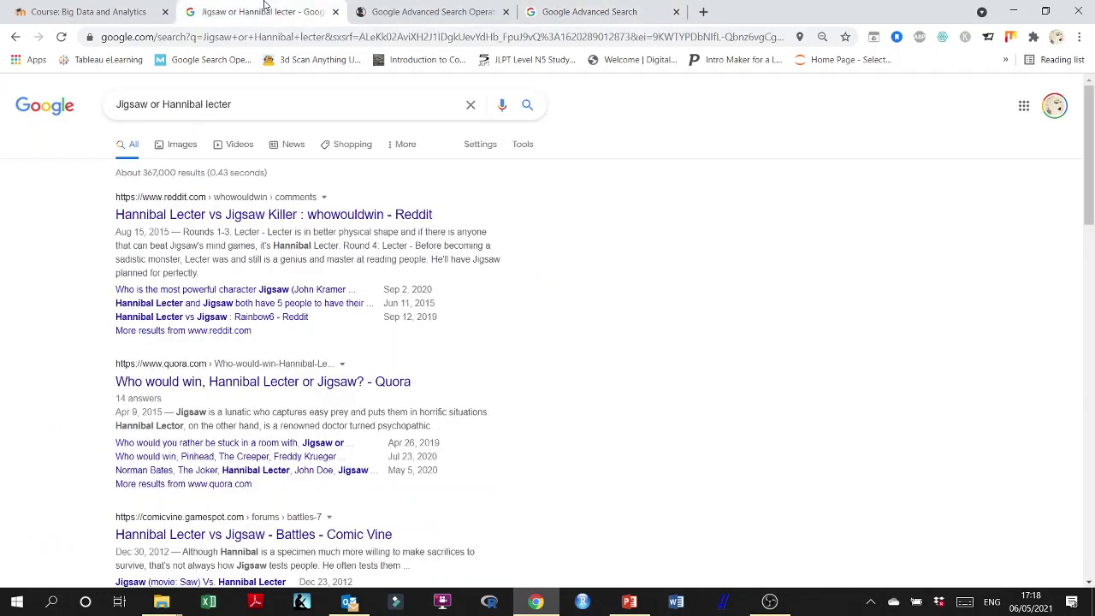
- Return to the Google results page and clear the entire "Jigsaw or Hannibal lecter" query from the search box
double_click(175, 104)
key("BackSpace")
key("BackSpace")
key("BackSpace")
key("BackSpace")
key("BackSpace")
key("BackSpace")
key("BackSpace")
key("BackSpace")
key("BackSpace")
key("BackSpace")
key("BackSpace")
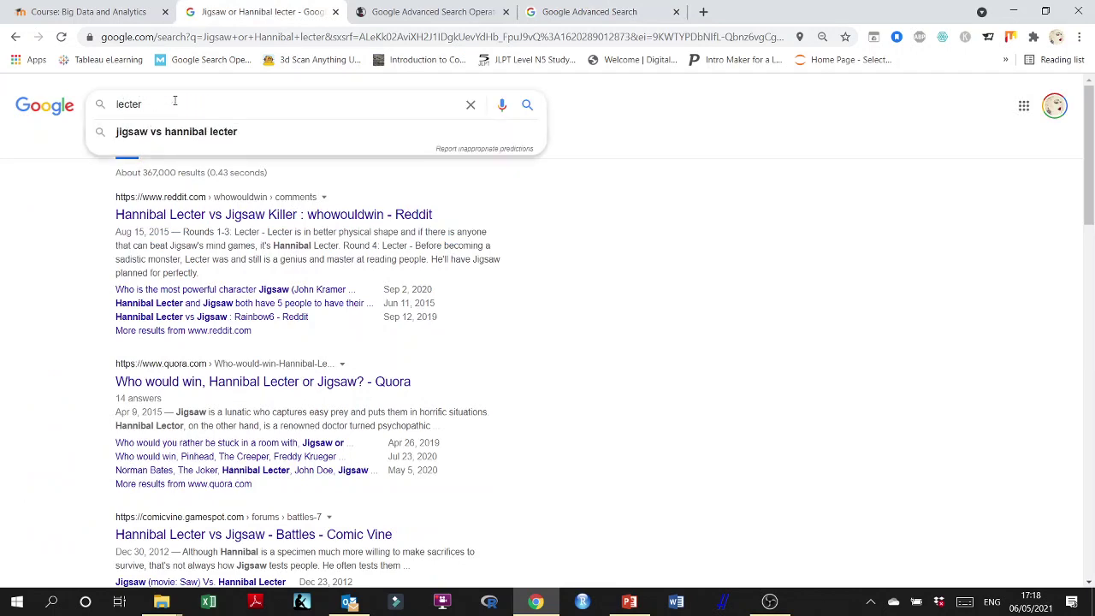
key("Delete")
key("Delete")
key("Delete")
key("Delete")
key("Delete")
key("BackSpace")
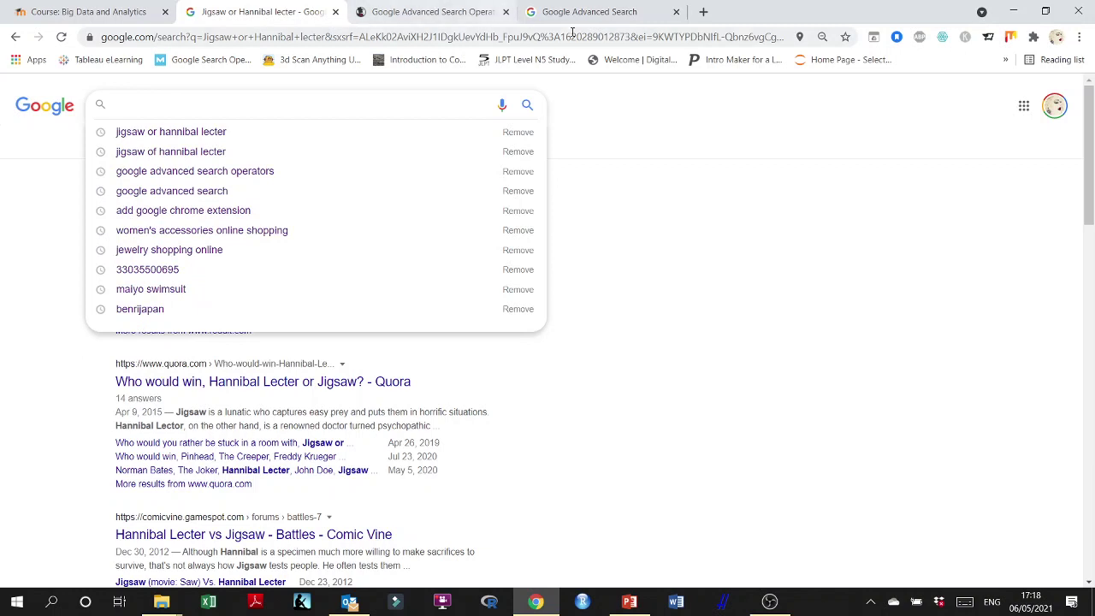
- Go back to the Advanced Search page and examine the minus-sign instructions for excluding words
left_click(584, 9)
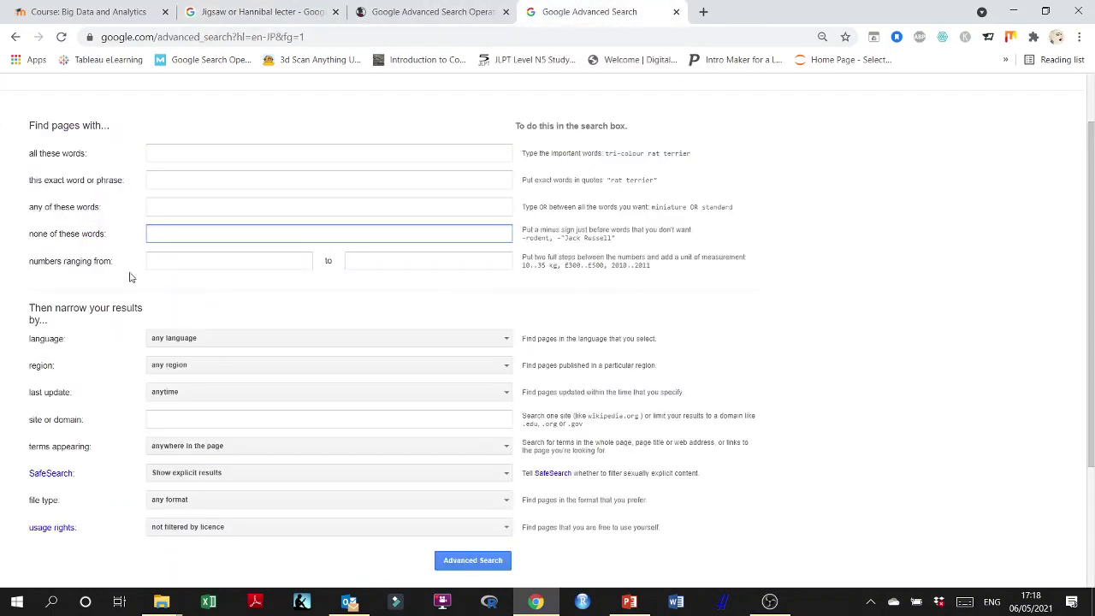
double_click(550, 229)
left_click_drag(522, 239, 552, 246)
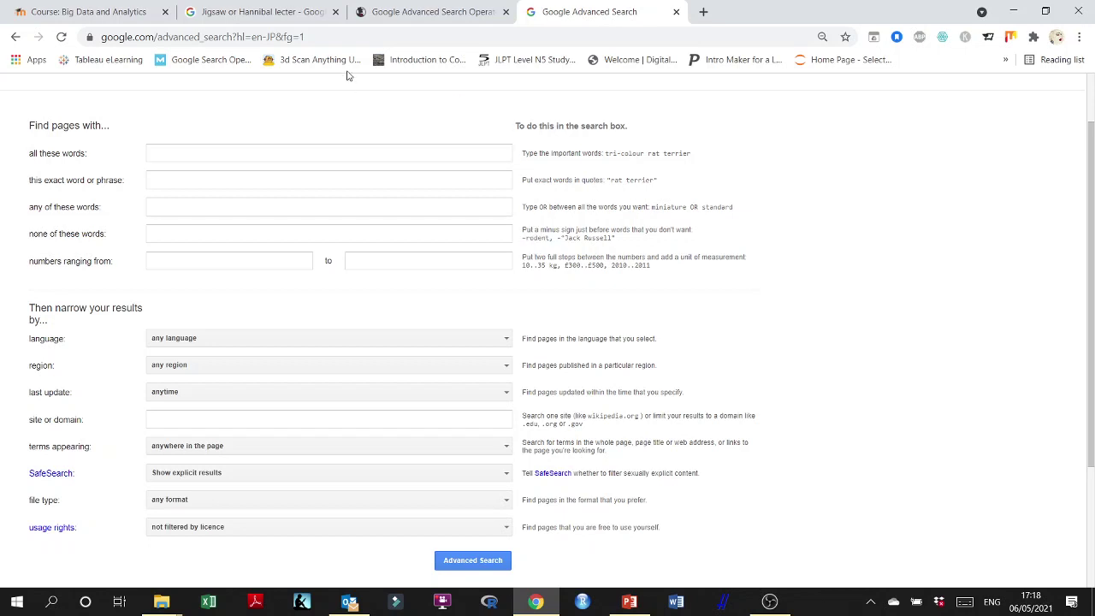
- Search Google for "-hannibal jigsaw" on the results page and look through the results
left_click(276, 10)
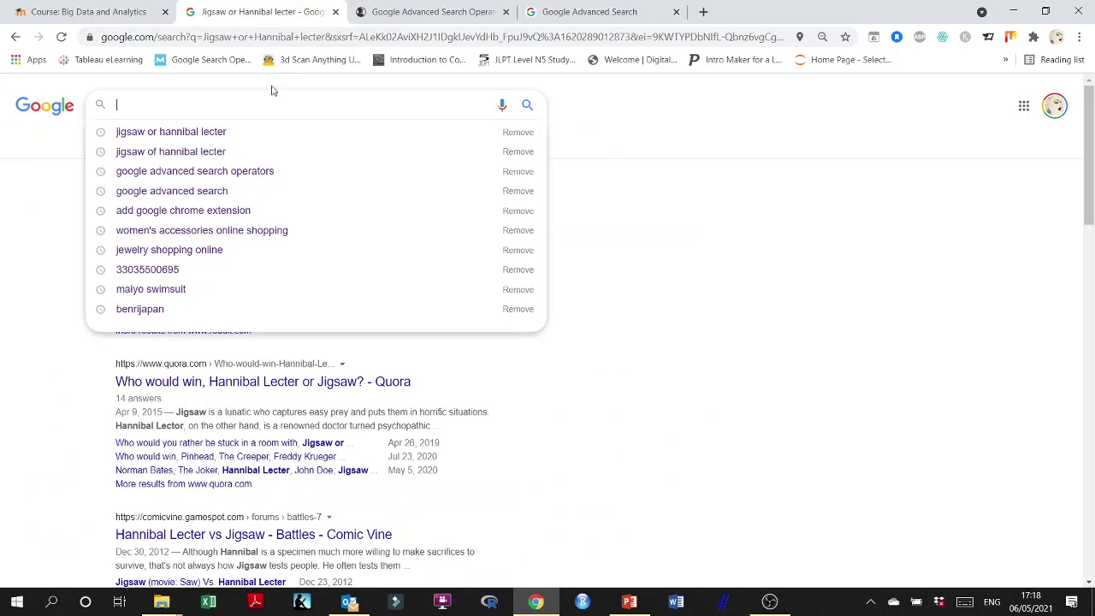
type("-")
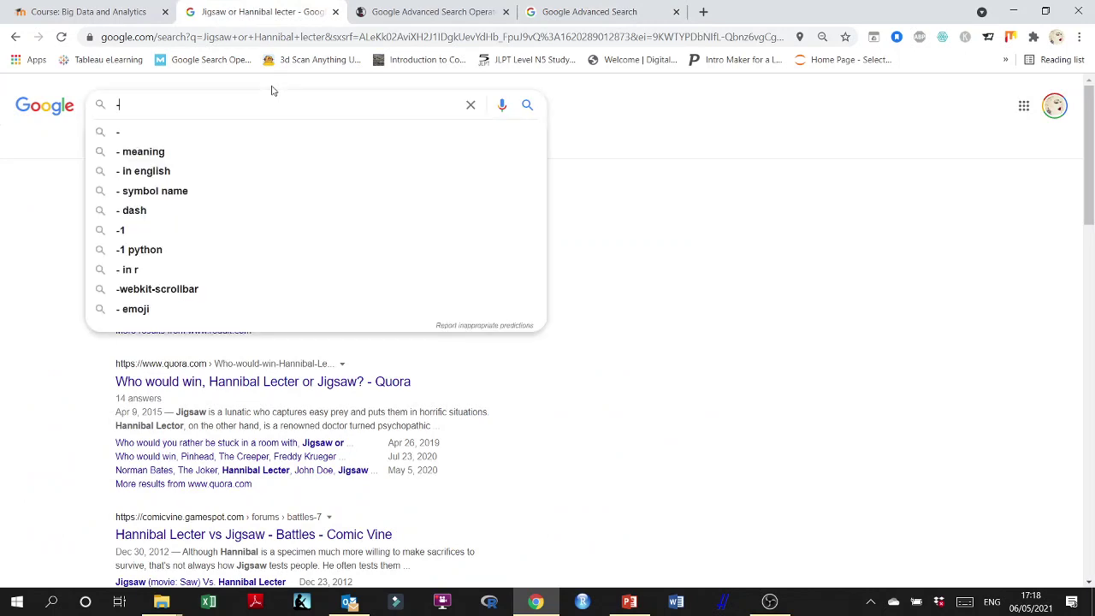
type("hannibal")
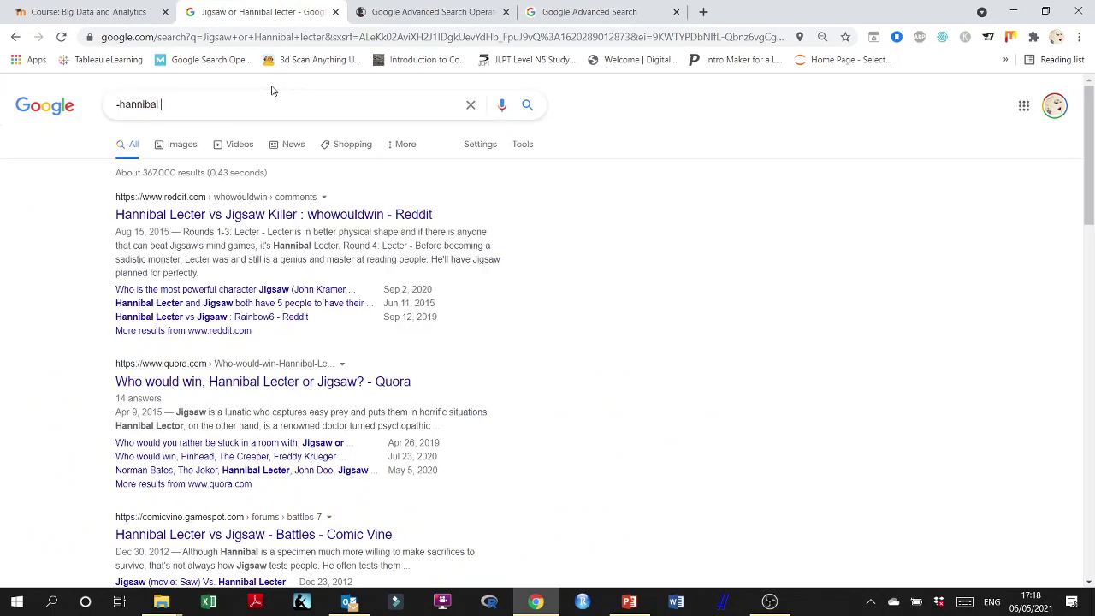
type(" jigsaw")
key("Return")
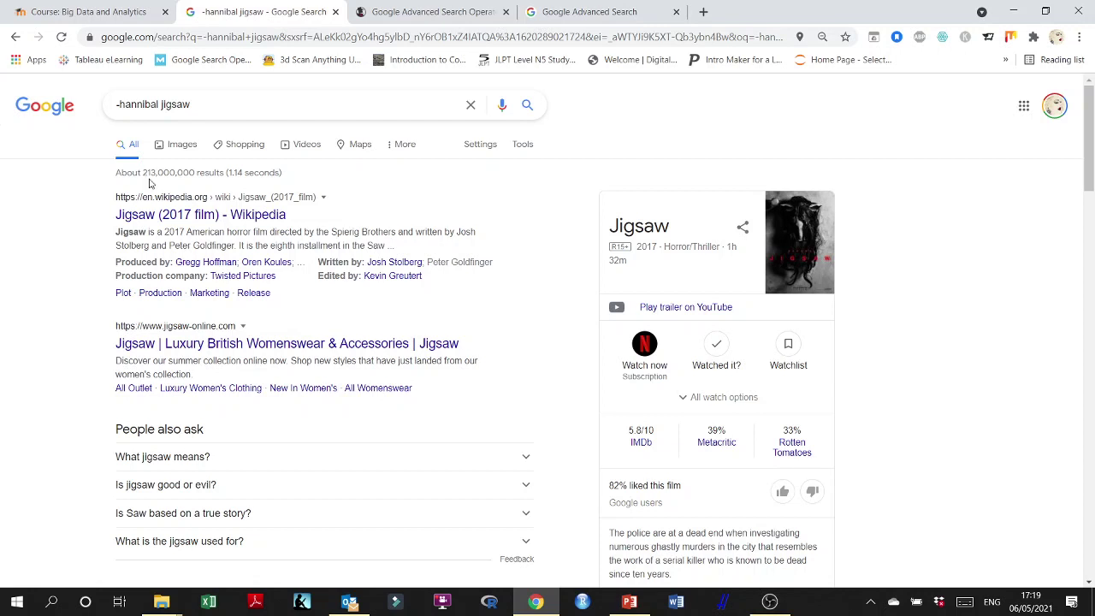
scroll(206, 186, "down", 5)
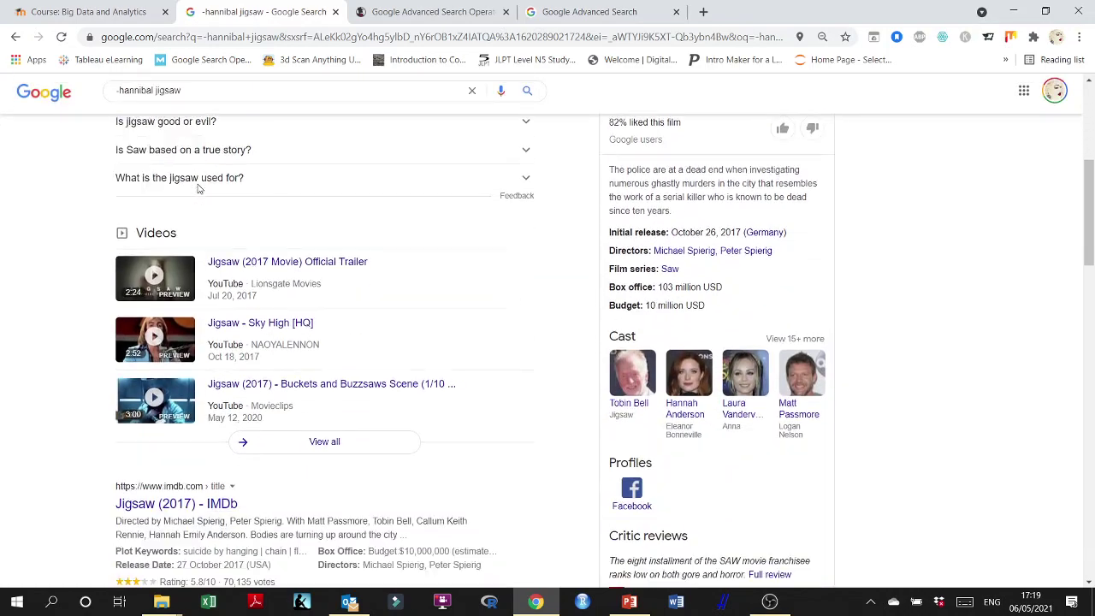
scroll(261, 190, "down", 3)
scroll(261, 190, "up", 8)
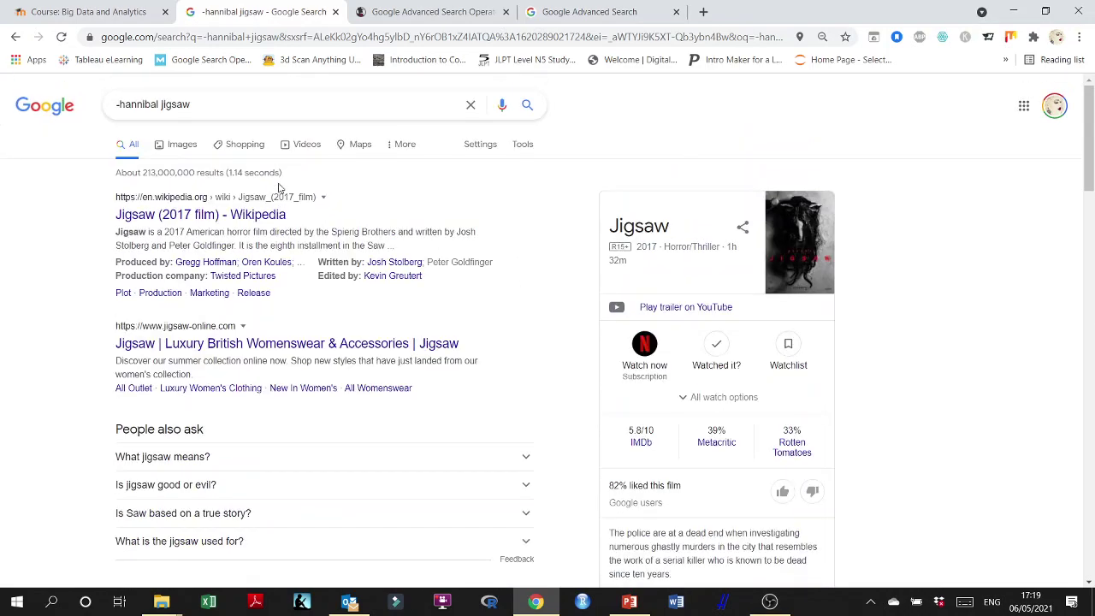
- Go to the Advanced Search page and place the cursor in the "this exact word or phrase" field
left_click(604, 12)
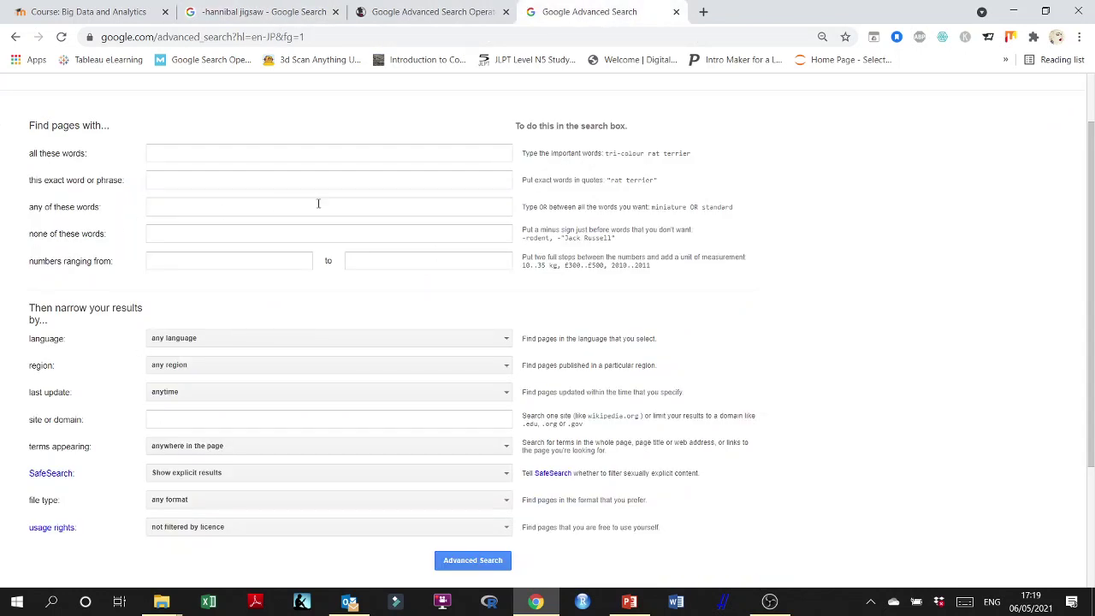
left_click(158, 178)
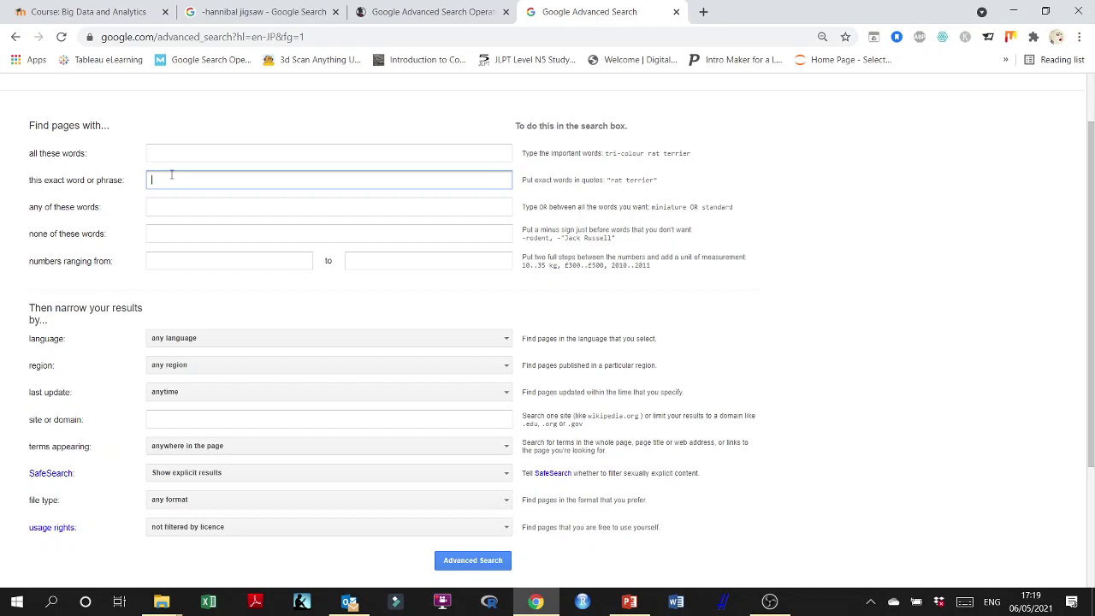
left_click(428, 12)
- Return to the Google results page, remove the excluded word hannibal and search for the exact term "jigsaw" in quotation marks
left_click(282, 12)
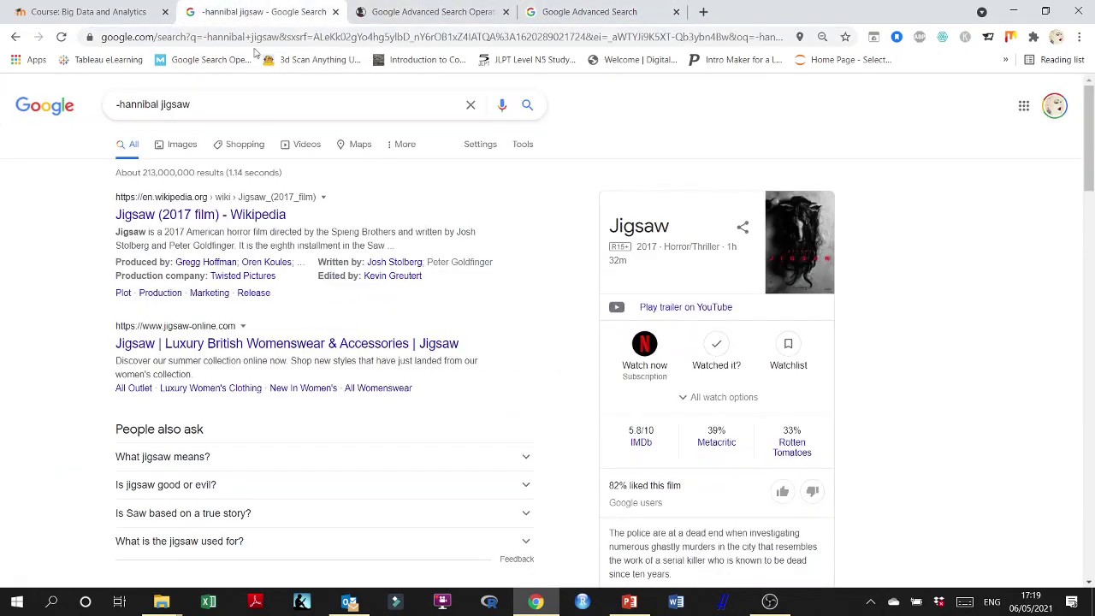
double_click(135, 104)
key("BackSpace")
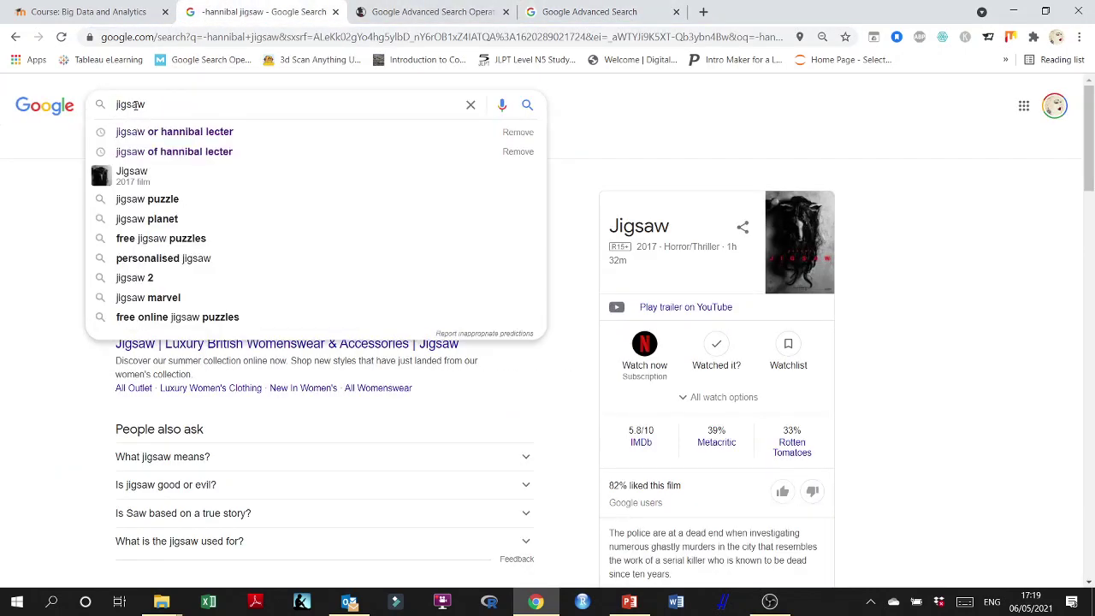
type("\"")
type("\"")
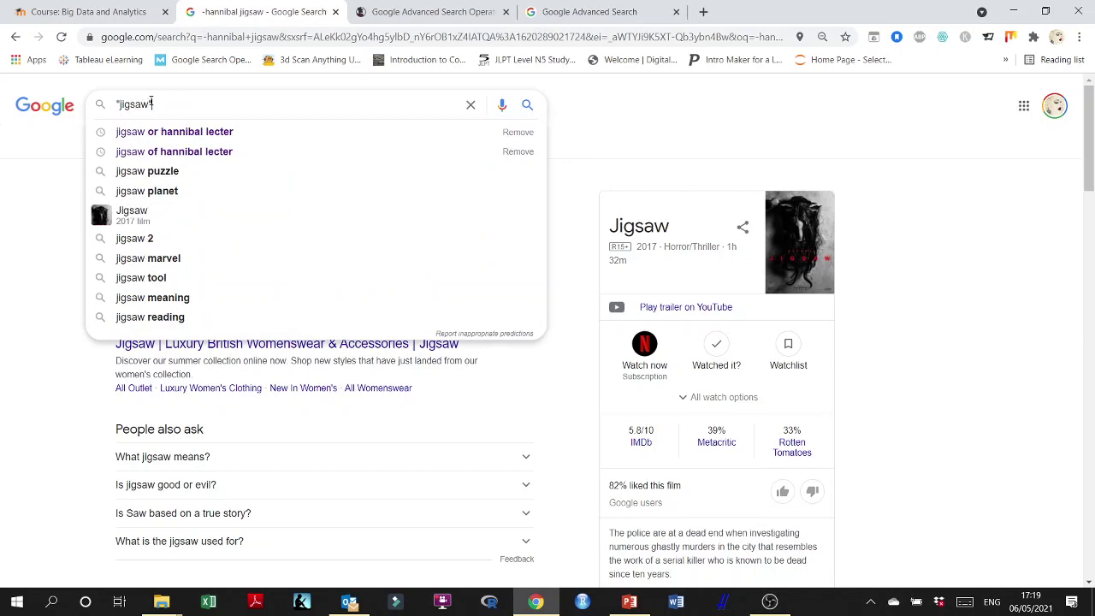
key("Return")
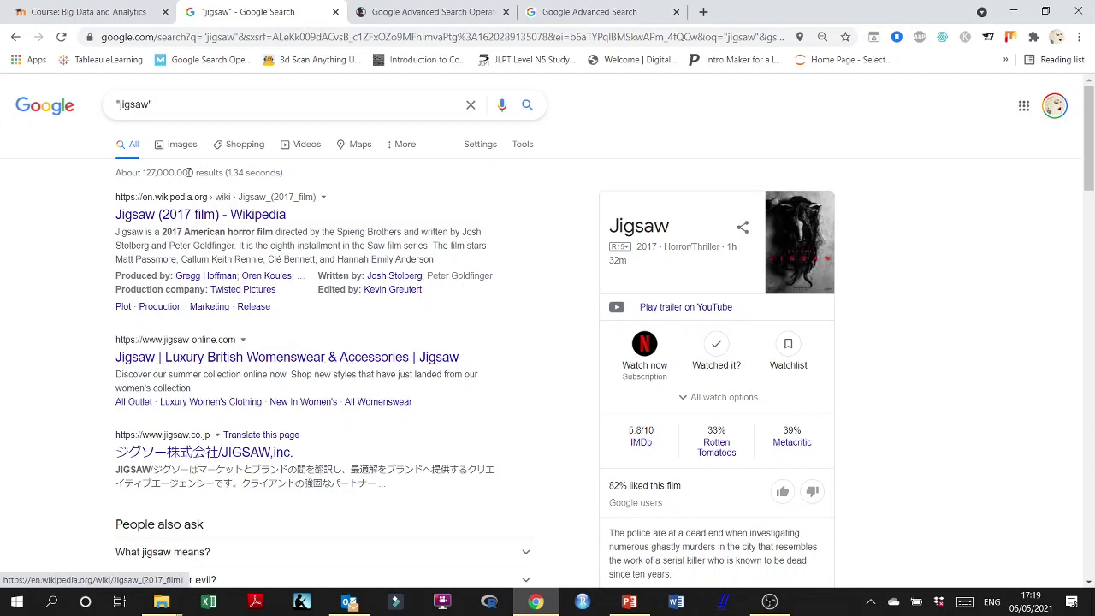
- Extend the quoted query to "jigsaw movie" and run the exact-phrase search
left_click(181, 93)
left_click(77, 223)
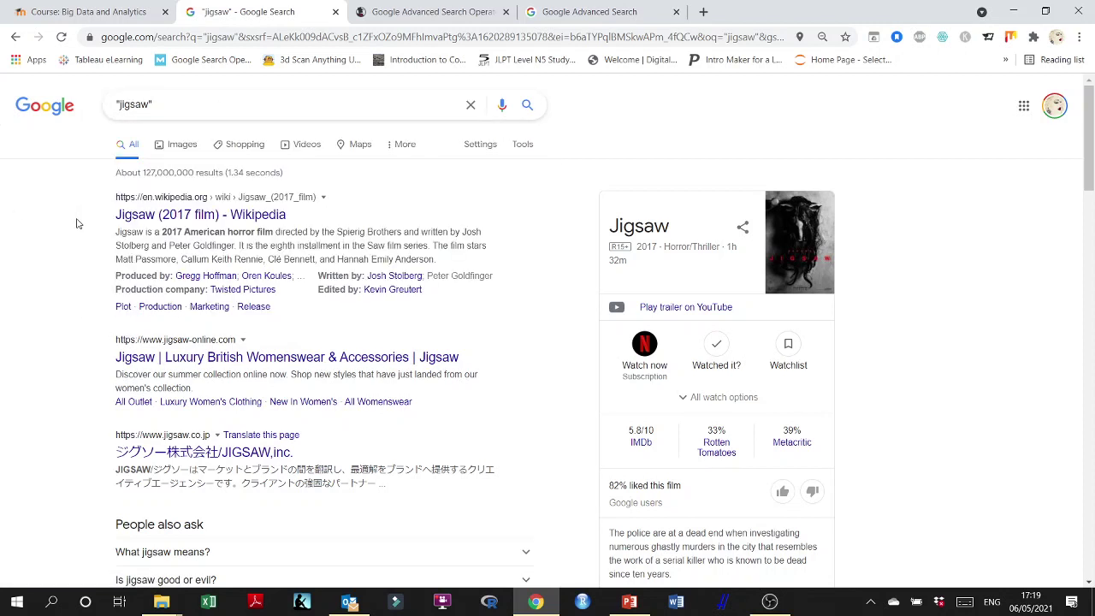
left_click(150, 103)
type("movie")
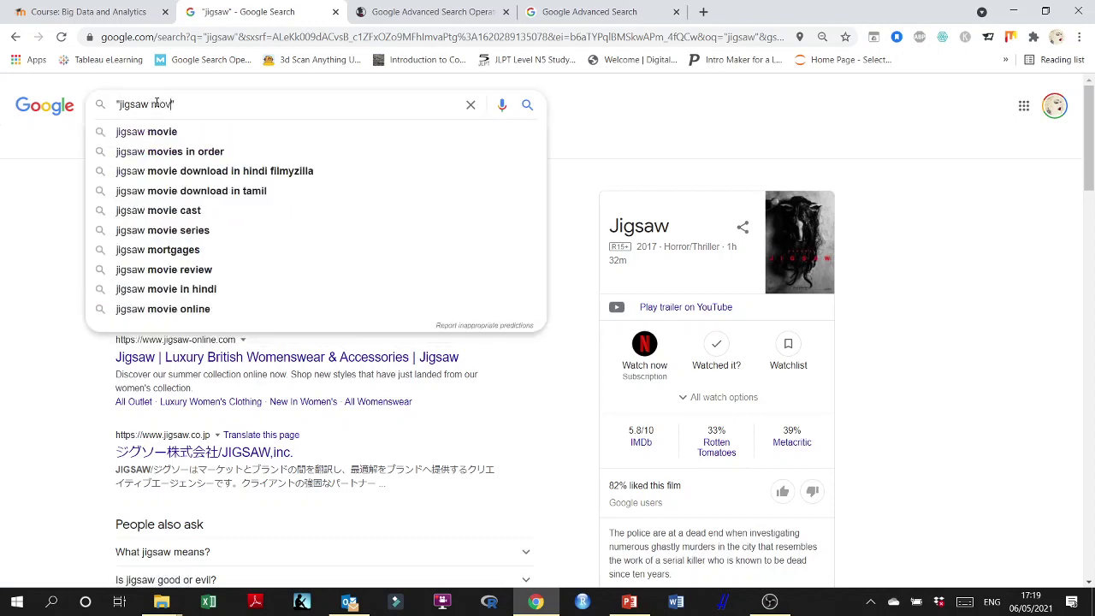
key("Return")
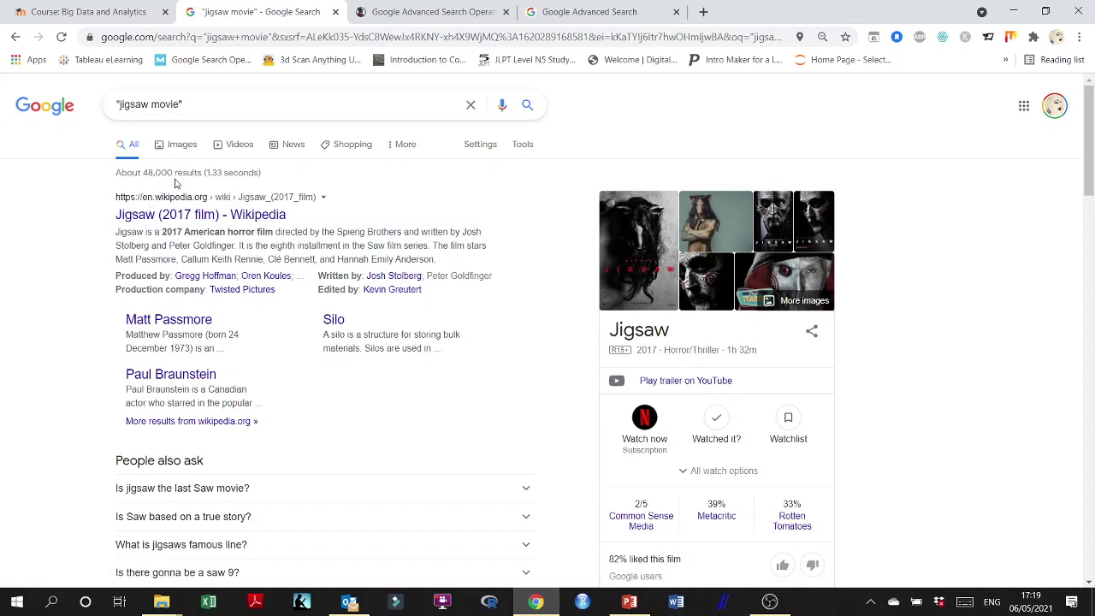
- Examine the exact-phrase, minus-sign and number-range options on the Advanced Search page, placing the cursor in the upper range field
left_click(452, 10)
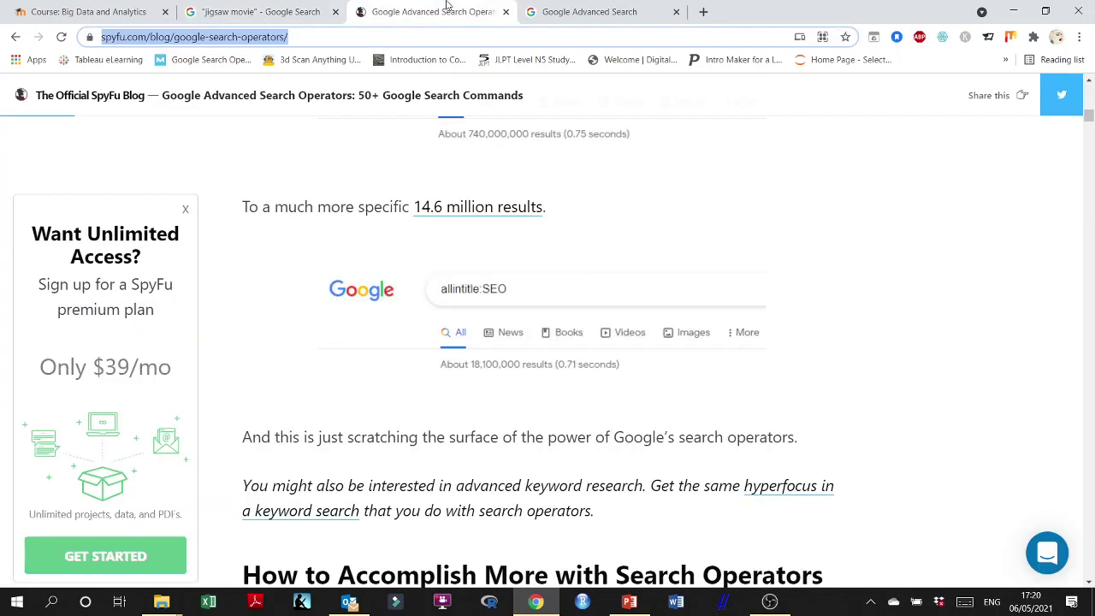
left_click(586, 6)
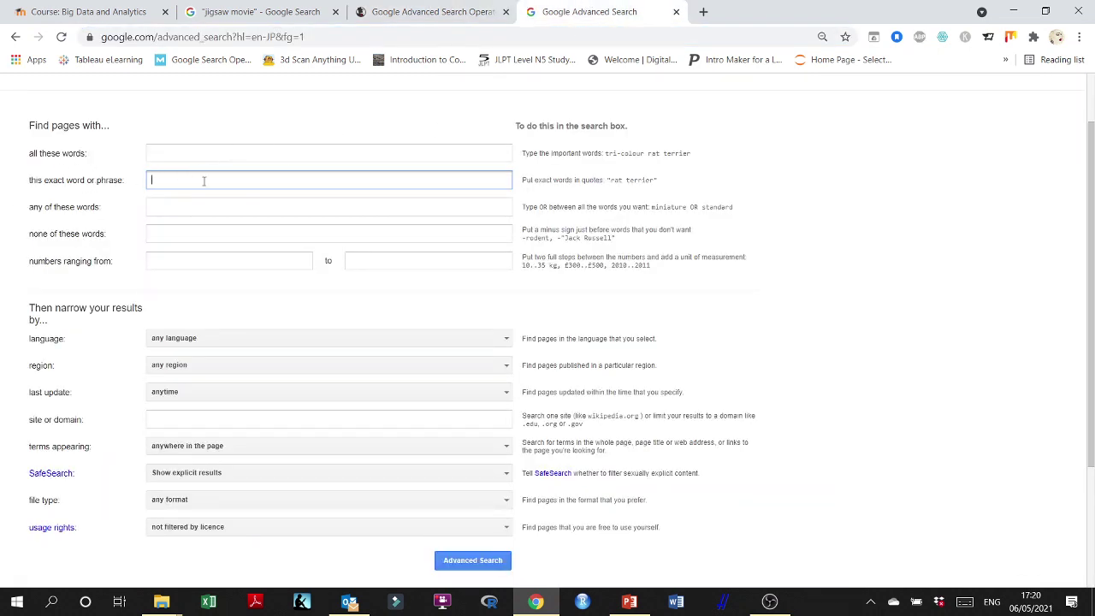
left_click(659, 182)
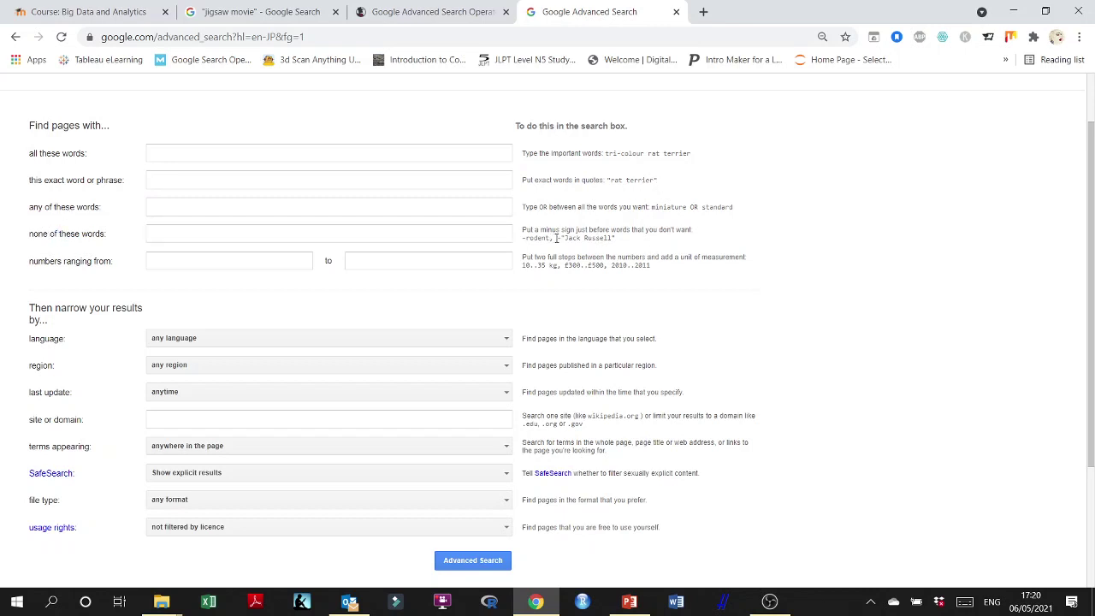
left_click_drag(560, 238, 561, 240)
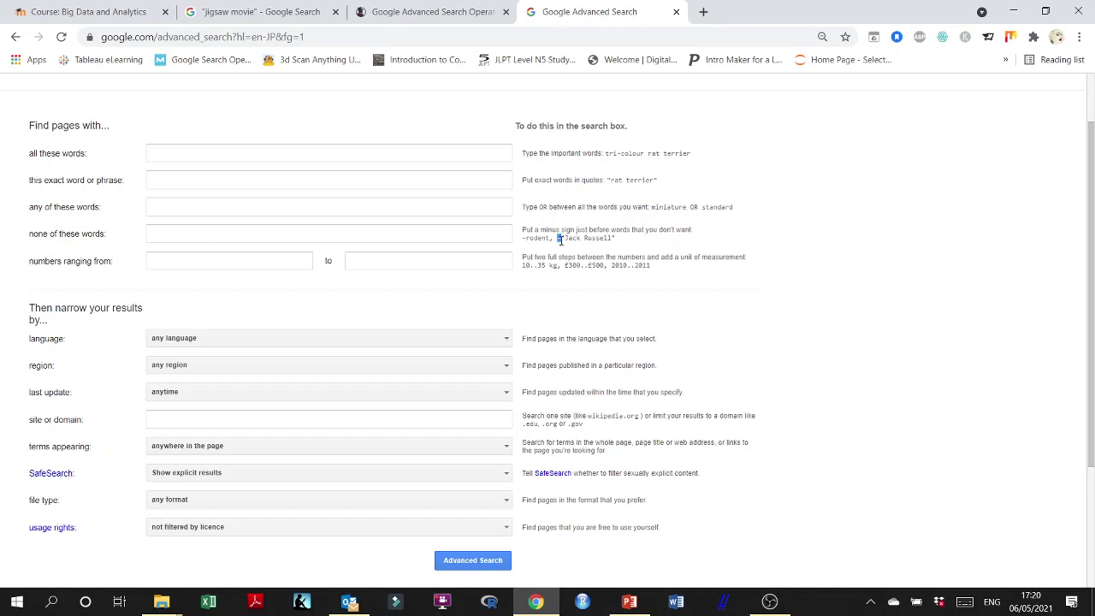
left_click(162, 265)
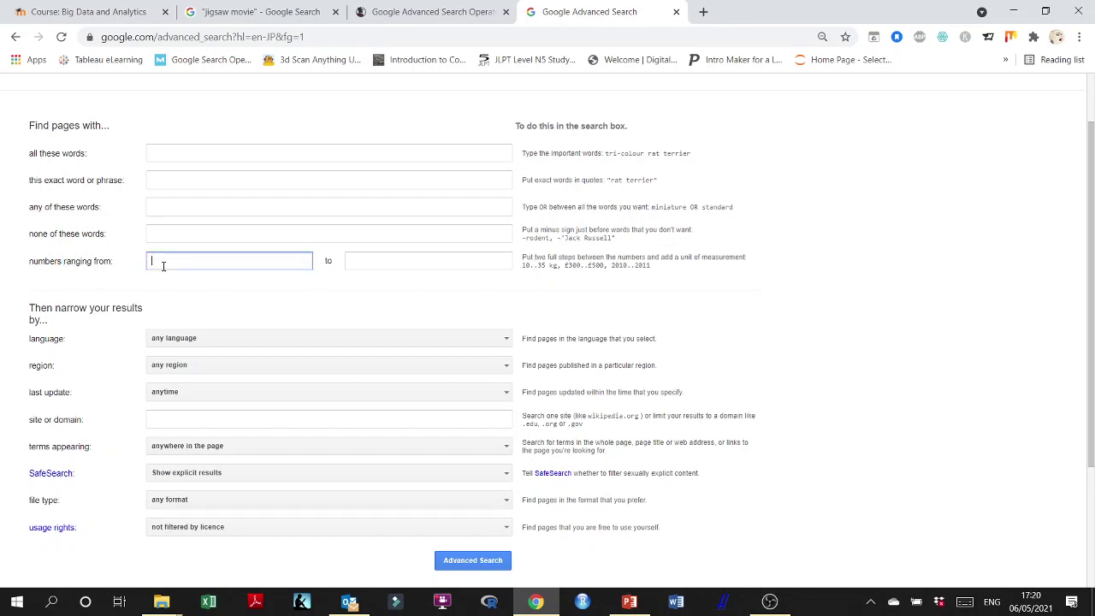
left_click(417, 269)
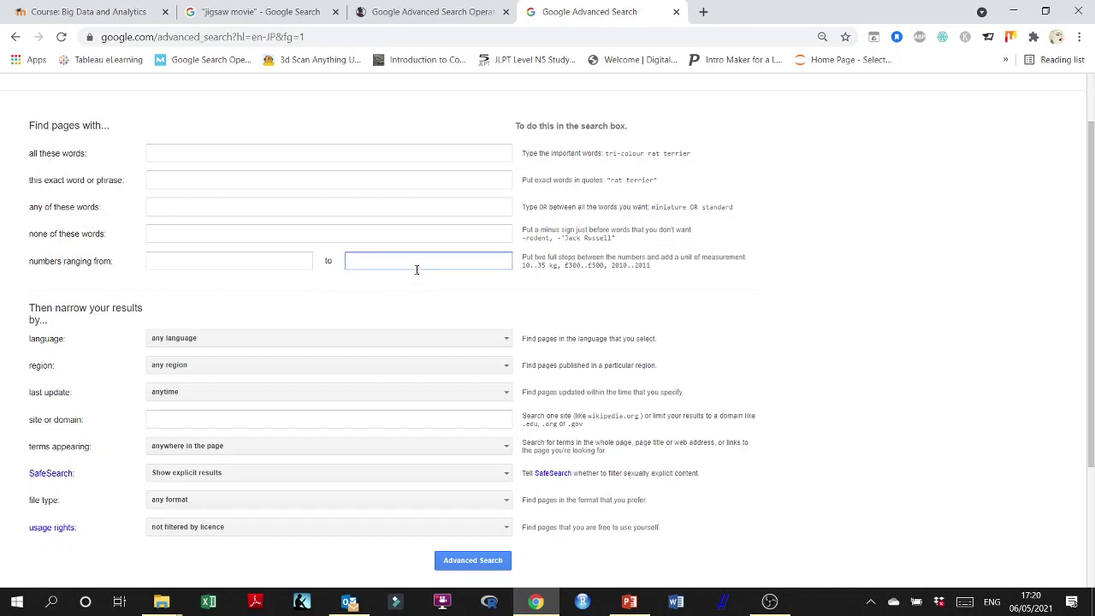
- Replace the query on the Google results page with "temperature in japan 22 - 27" and run the search
left_click(257, 12)
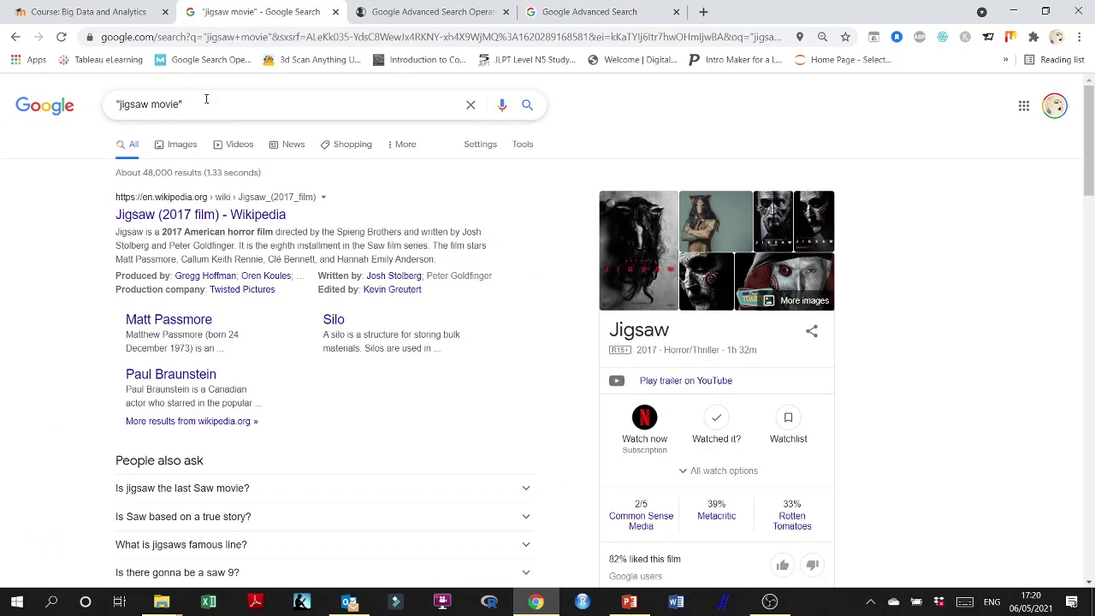
triple_click(206, 99)
type("t")
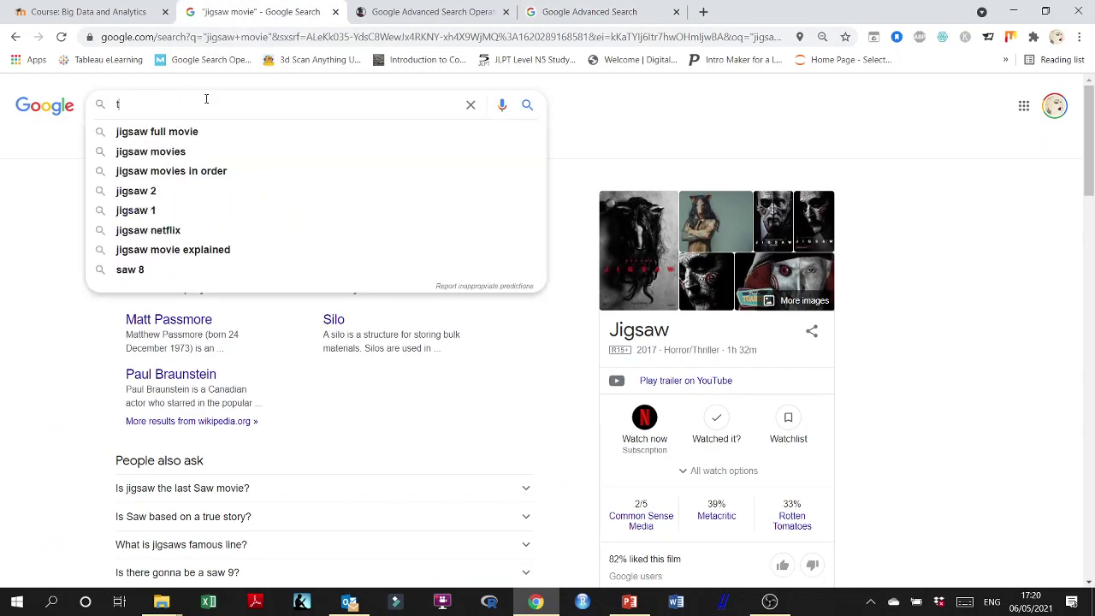
type("emperature in japan")
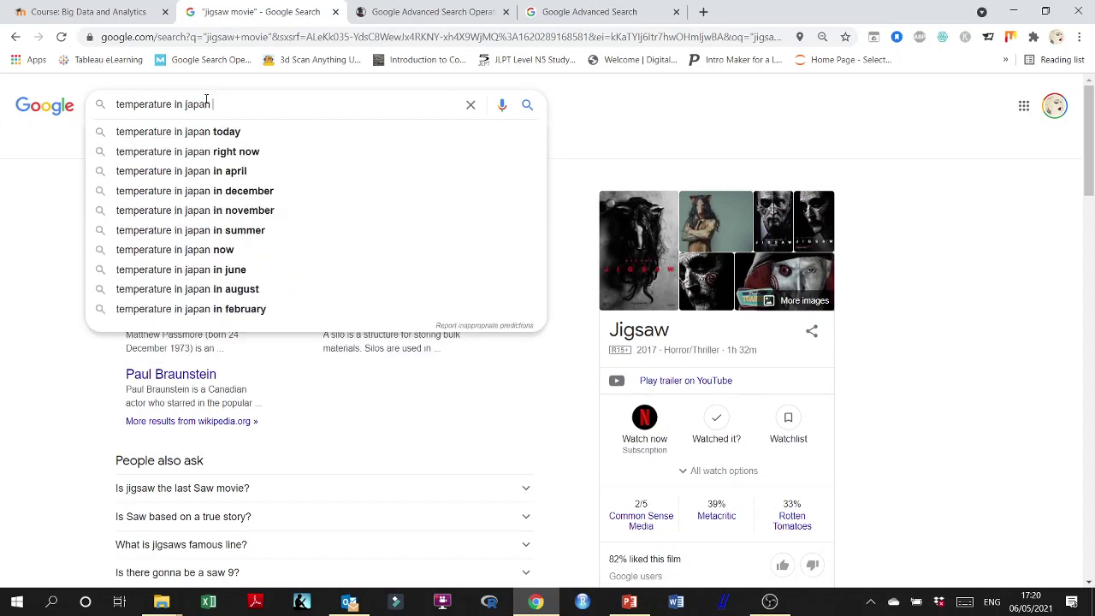
type(" 22 - 2")
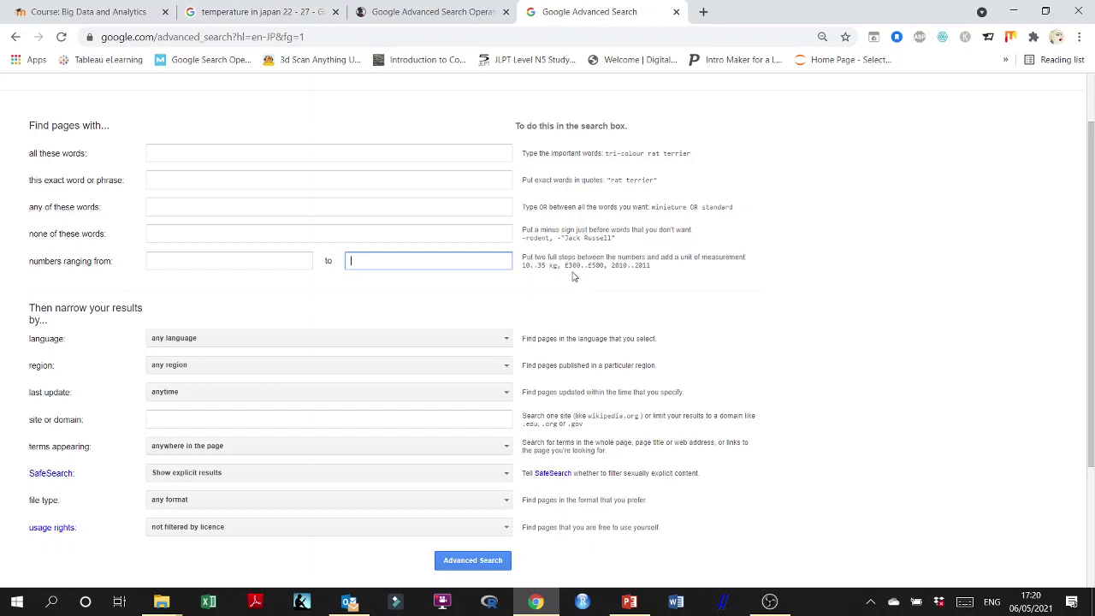
- Replace the temperature query with "cinema tickets japan 800 .. 1600 Yen" and run the number-range search
left_click(252, 11)
triple_click(260, 104)
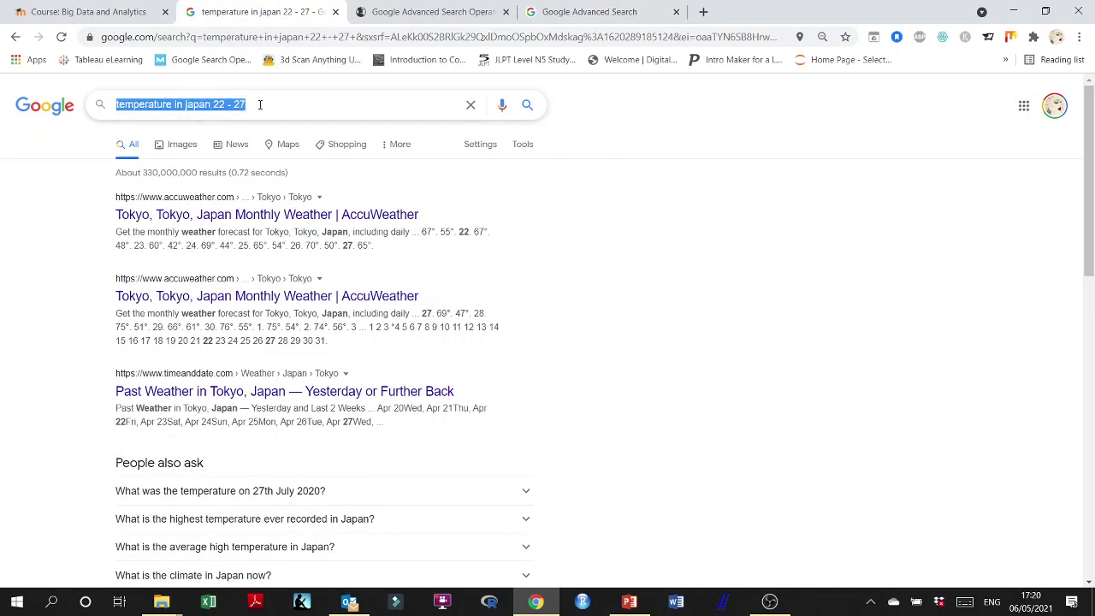
type("cinema")
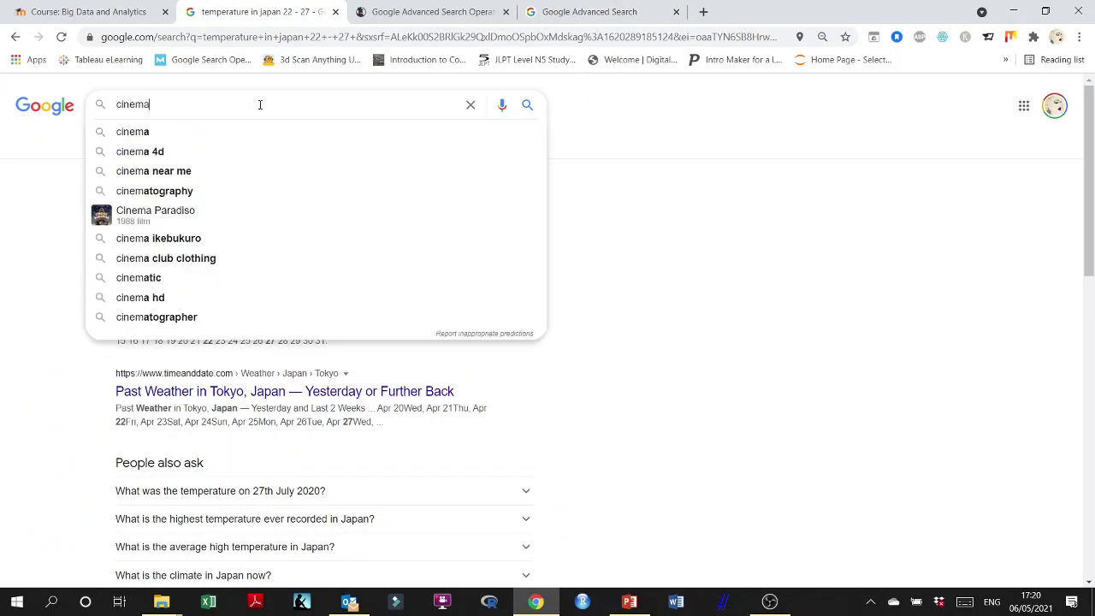
type(" tickets japan")
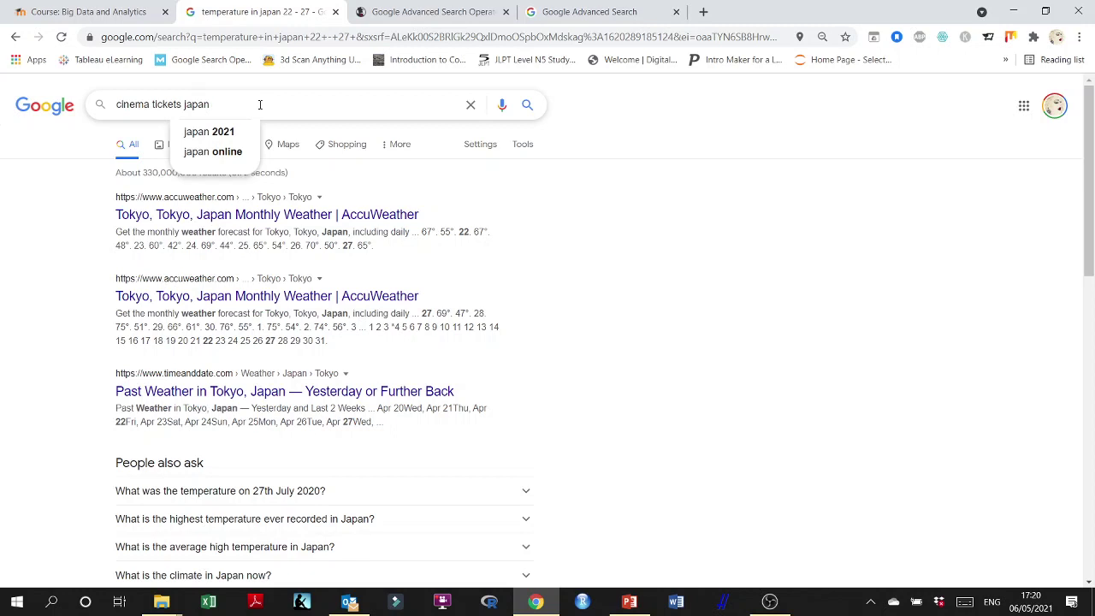
type("800")
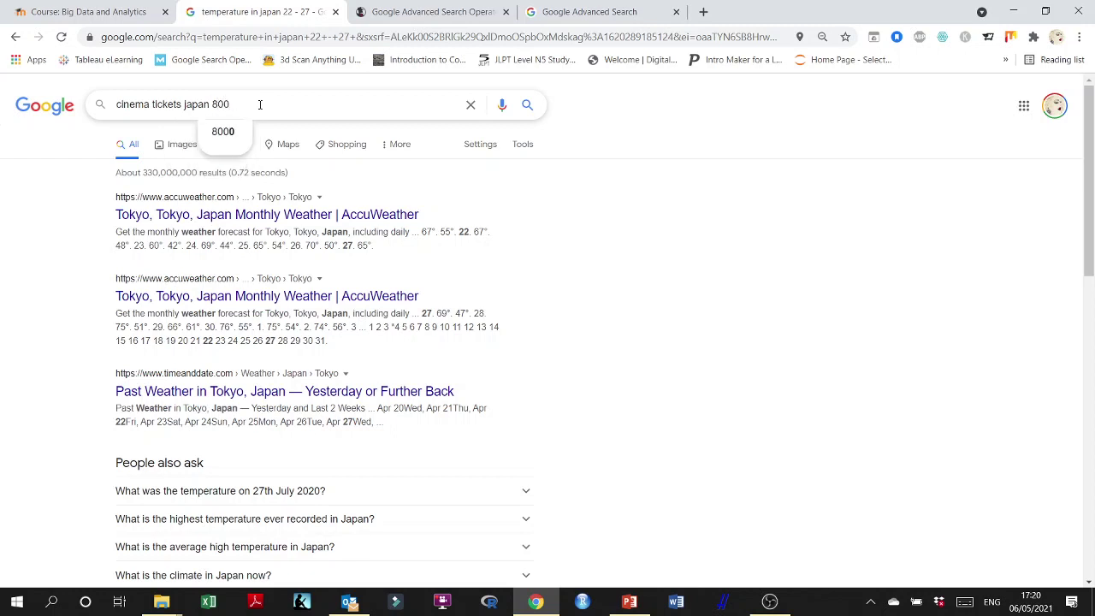
type(" ..")
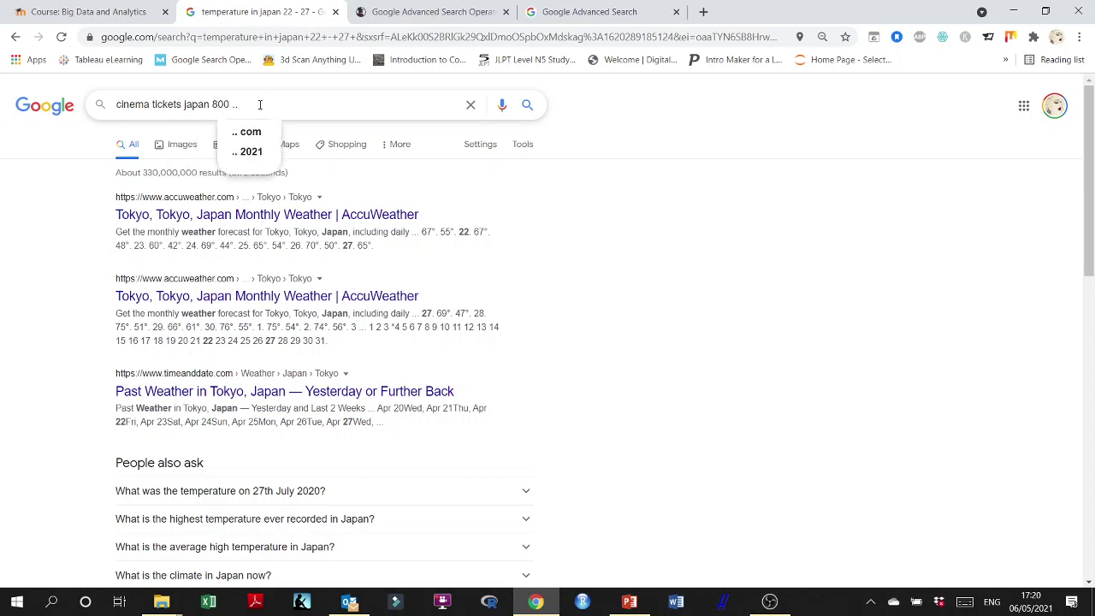
type(" 1600")
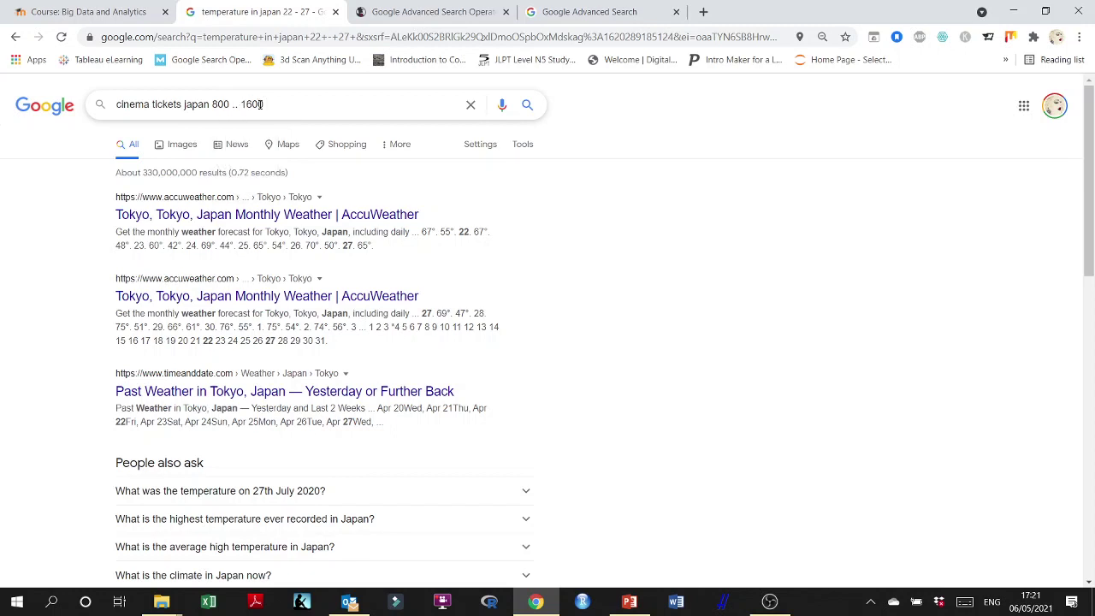
type(" Yen")
key("Return")
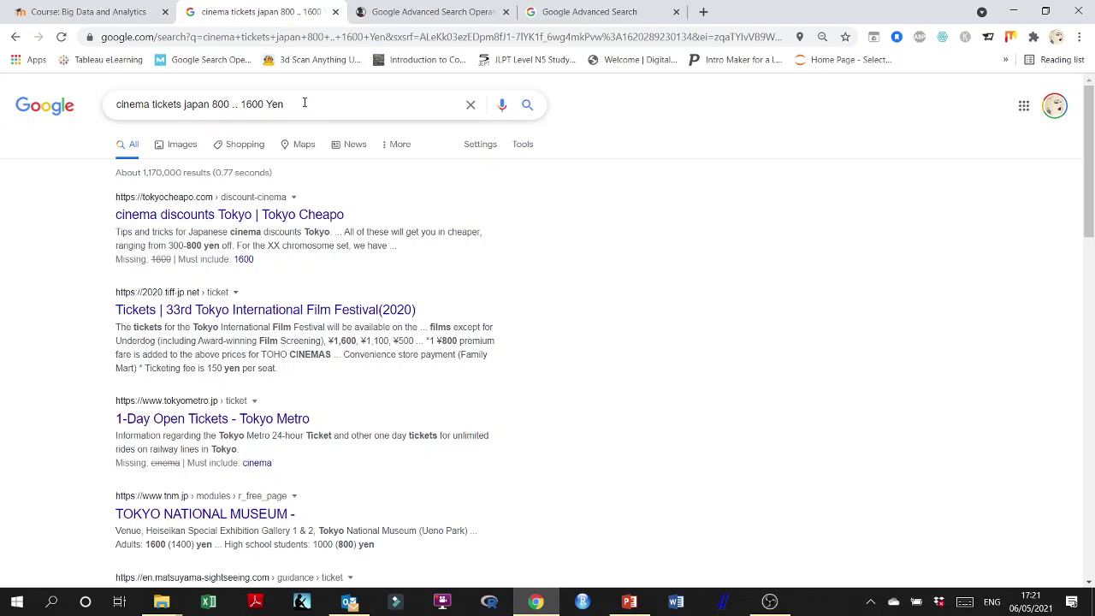
- Change the price range in the cinema tickets query to the hyphenated "800-1600" without a unit and search again
left_click_drag(301, 102, 211, 104)
key("BackSpace")
type("800-")
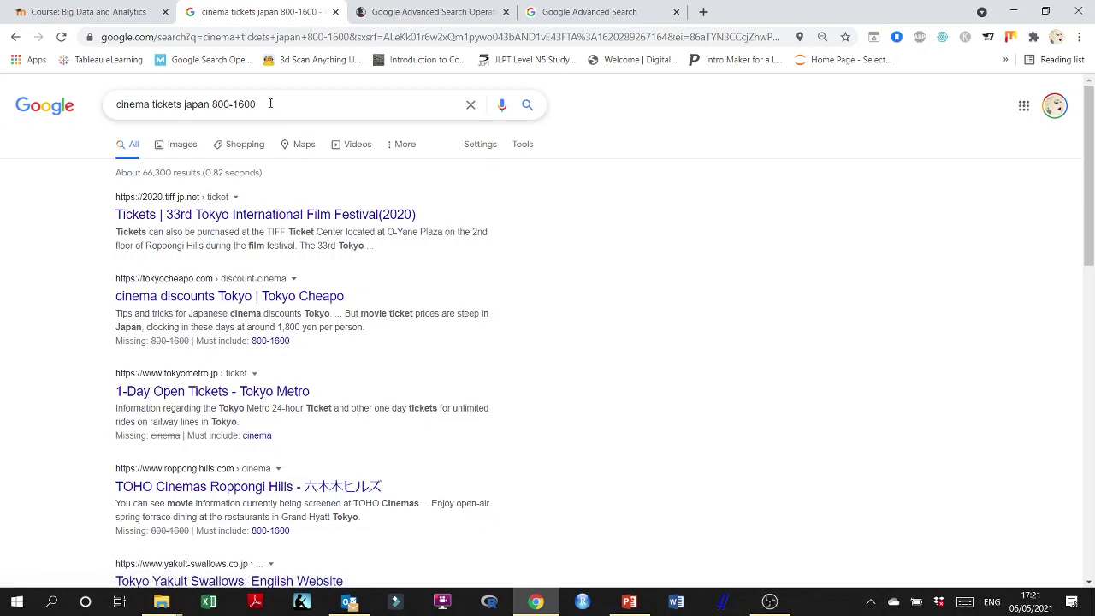
- Replace the hyphen in the price range with two full stops, add the unit yen and search for "cinema tickets japan 800 .. 1600 yen"
left_click_drag(256, 105, 212, 105)
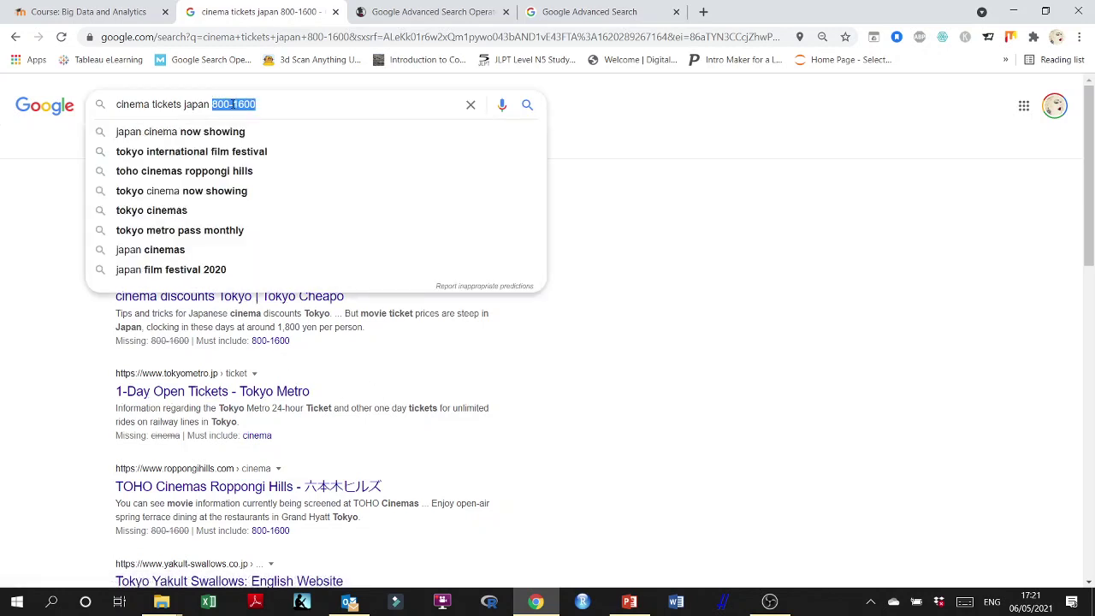
left_click(231, 103)
key("BackSpace")
type("..")
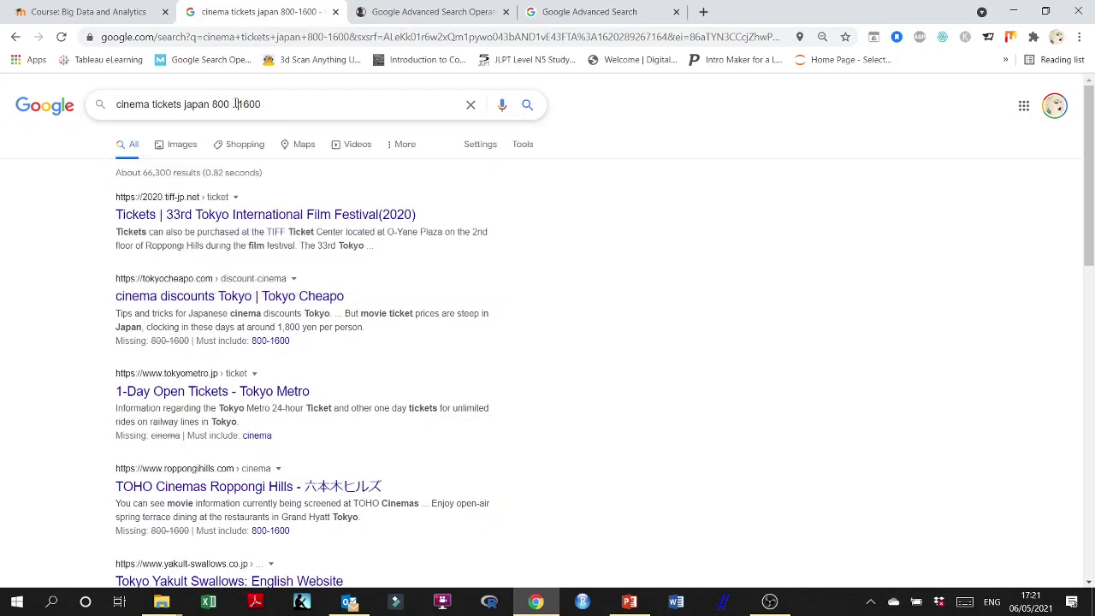
type(". ")
type("yen")
key("Return")
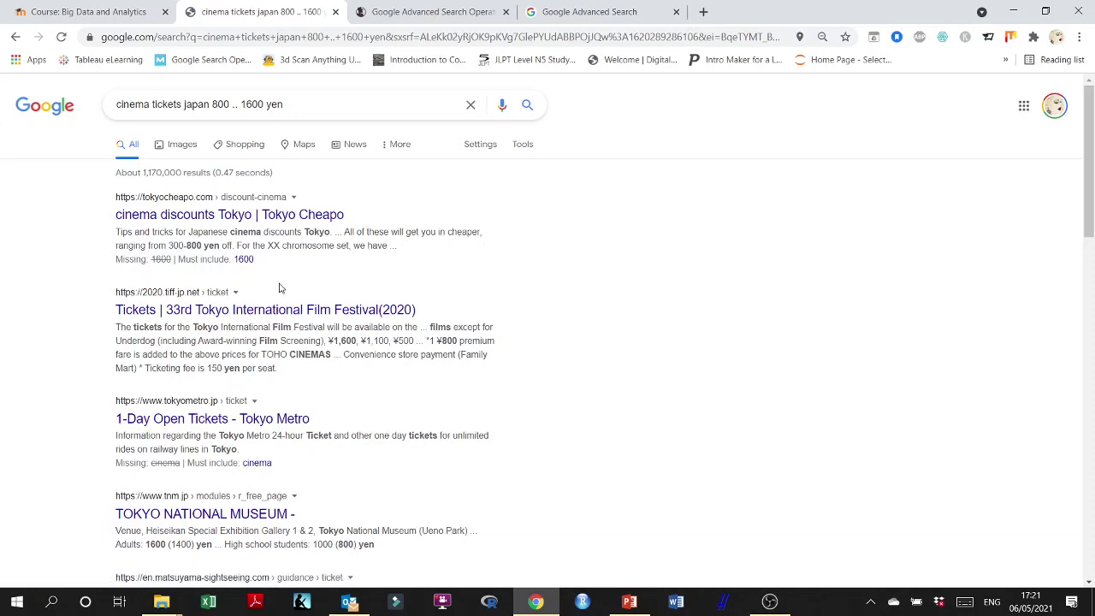
- Look over the word fields and narrowing options on the Advanced Search page, and return to the cinema tickets results
left_click(499, 7)
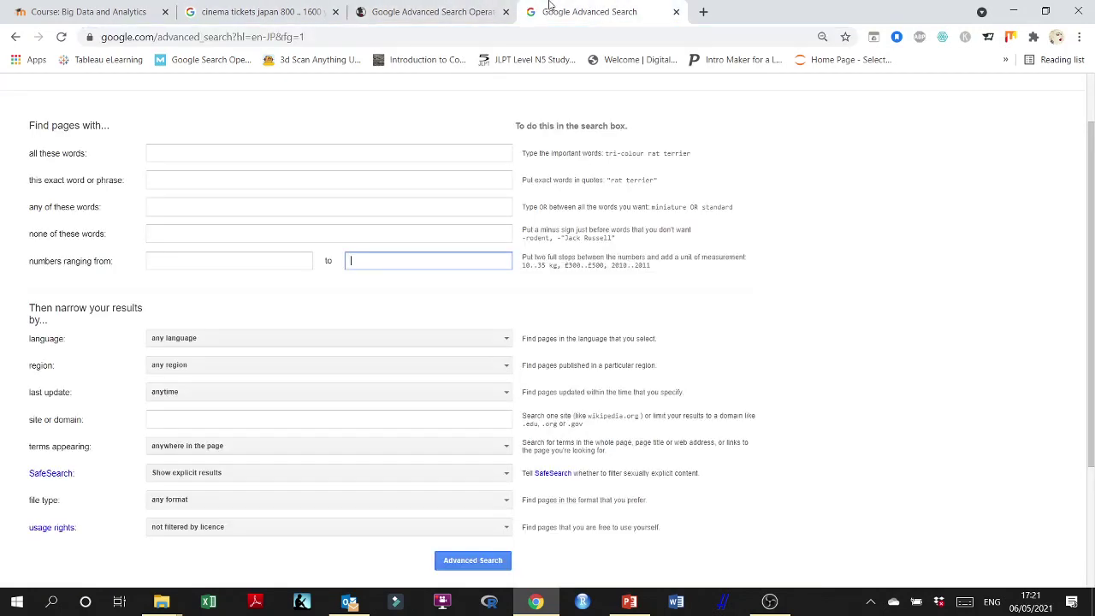
scroll(282, 274, "down", 2)
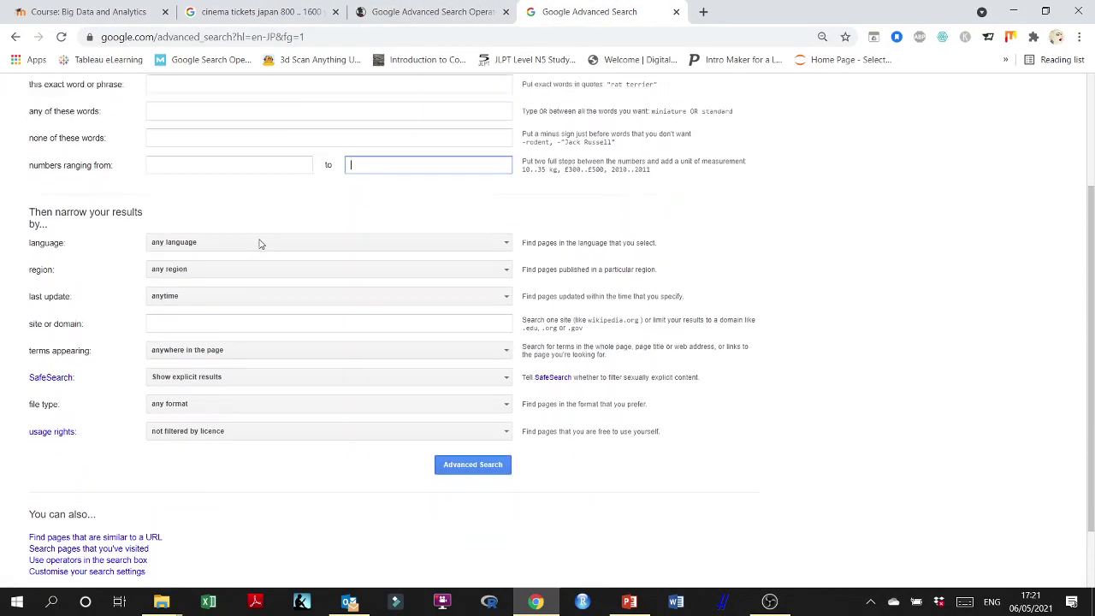
scroll(254, 246, "up", 3)
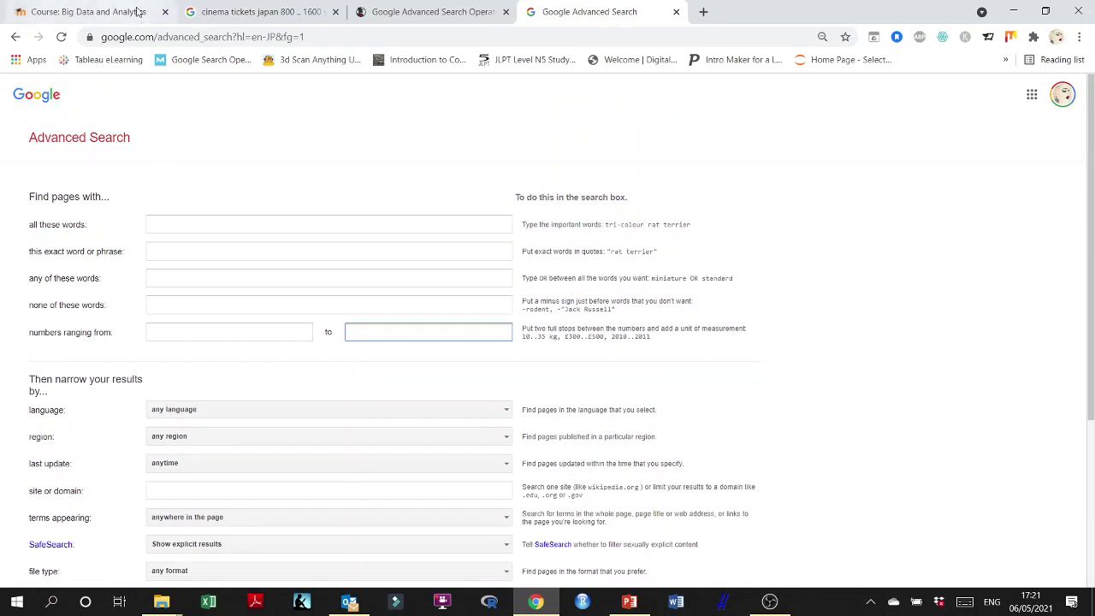
left_click(153, 230)
scroll(87, 232, "down", 1)
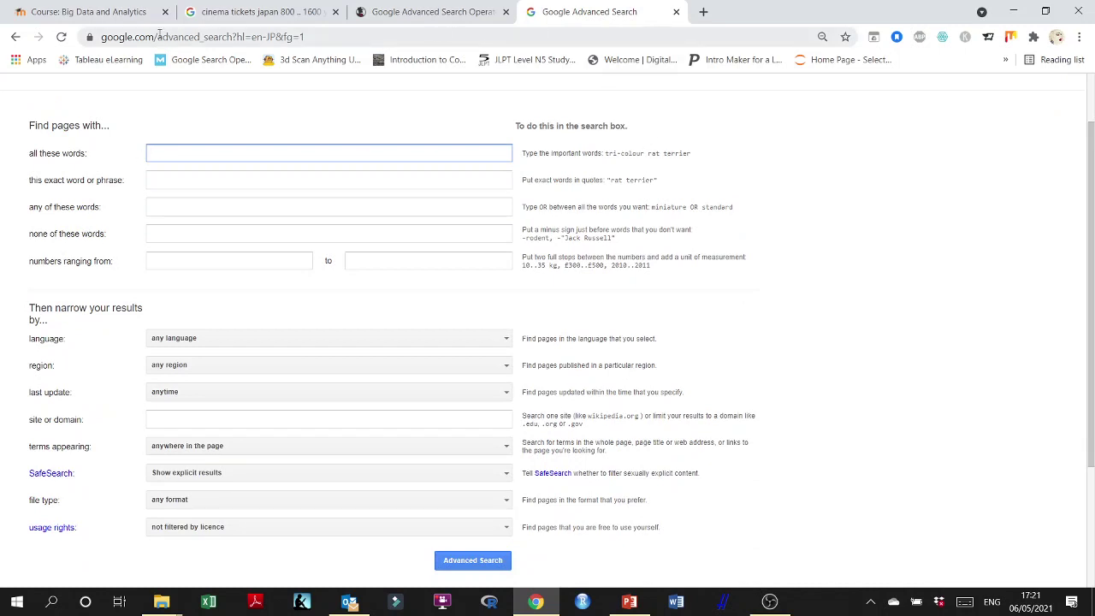
left_click(239, 13)
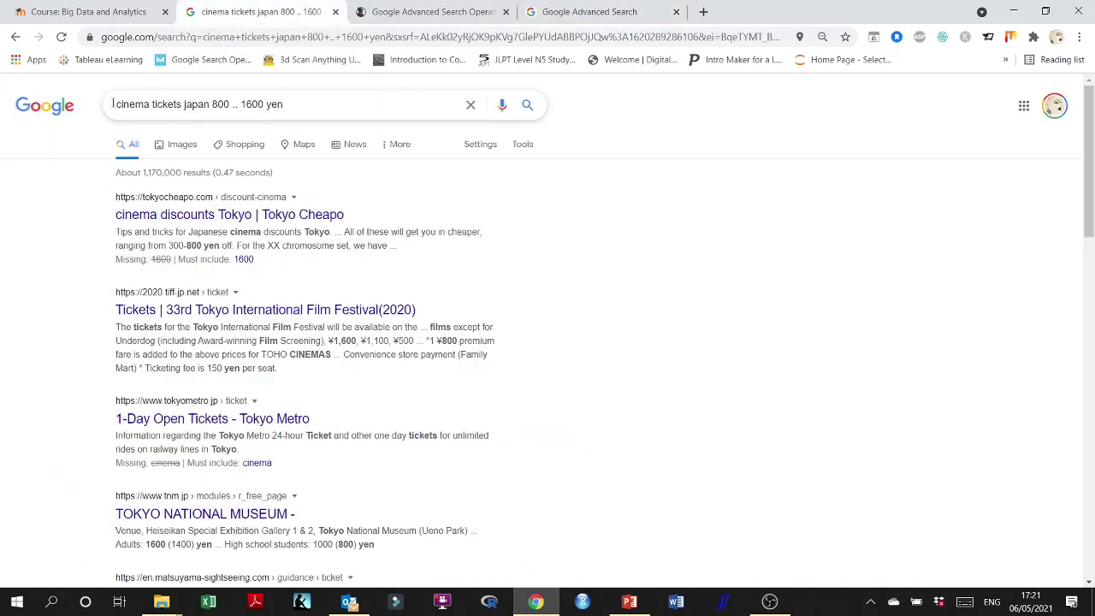
- Return to the Google home page, check the exact word or phrase field in Advanced Search, and enter the quoted query "jigsaw"
left_click(51, 105)
left_click(591, 12)
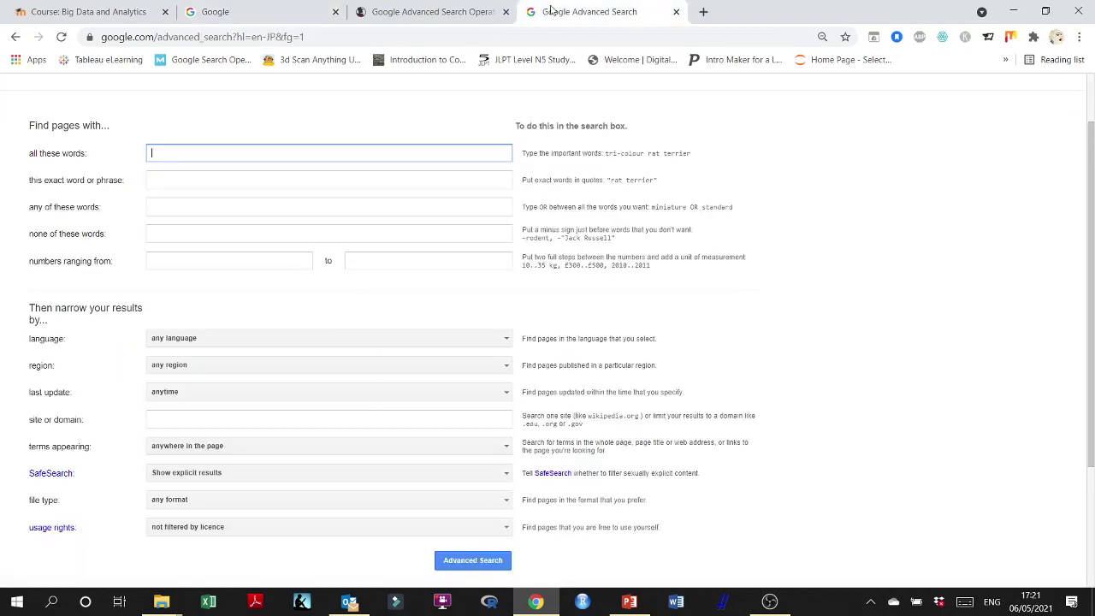
left_click(183, 180)
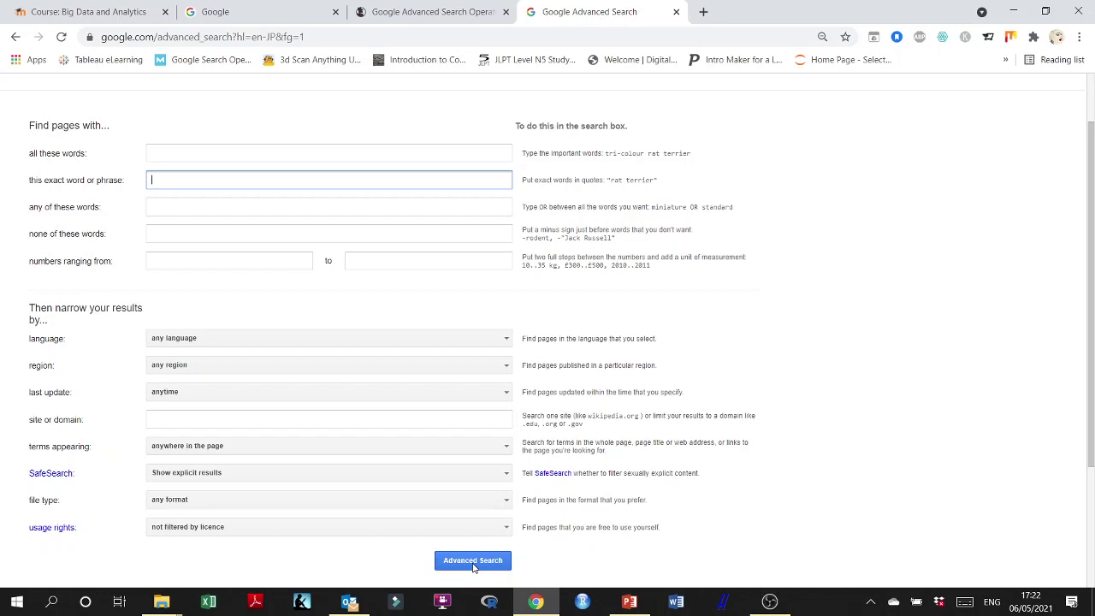
left_click(240, 11)
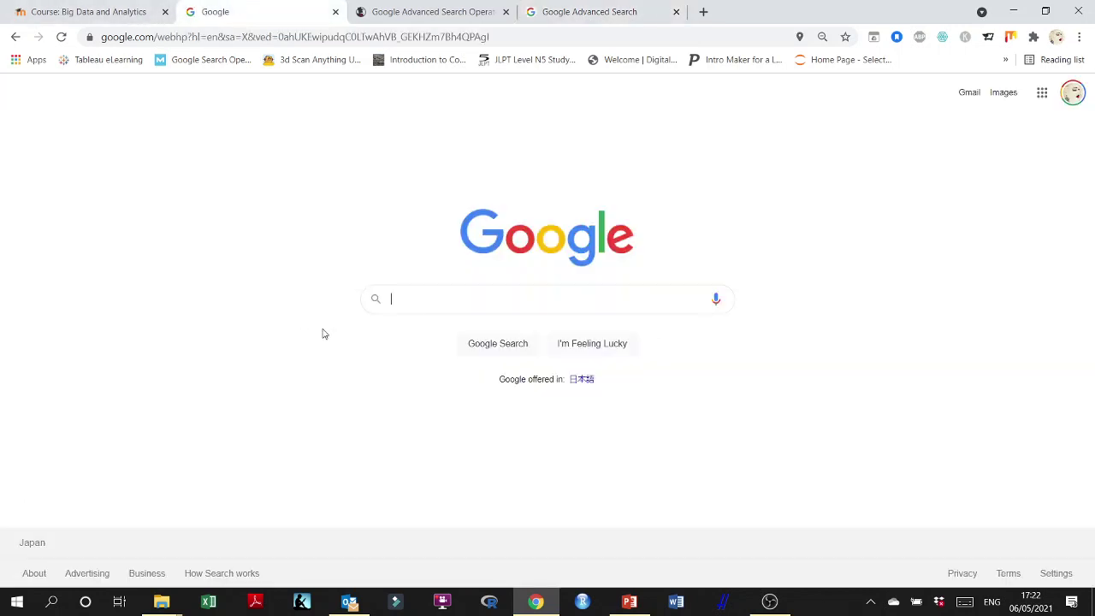
type("\"")
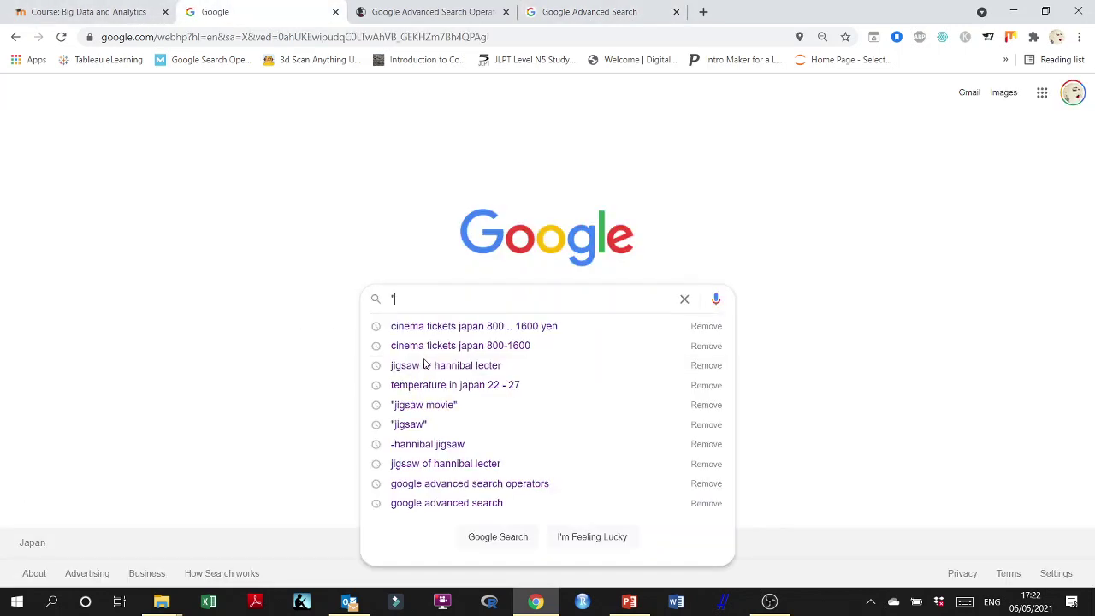
type("jigsaw\"")
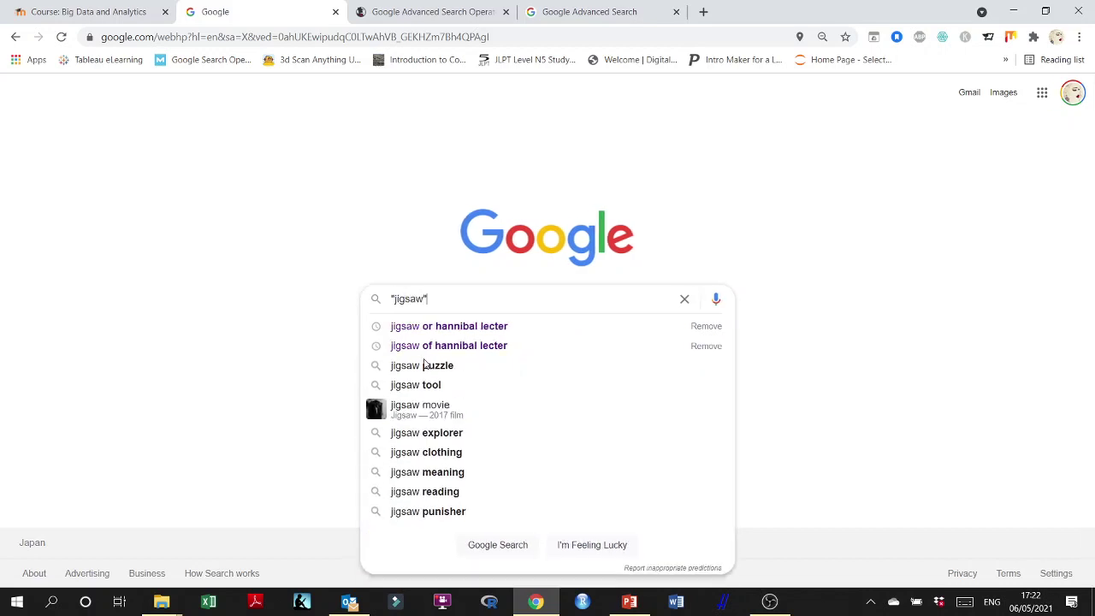
- Check the "any of these words" field and its OR hint on the Advanced Search page, and return to the quoted jigsaw query
left_click(625, 8)
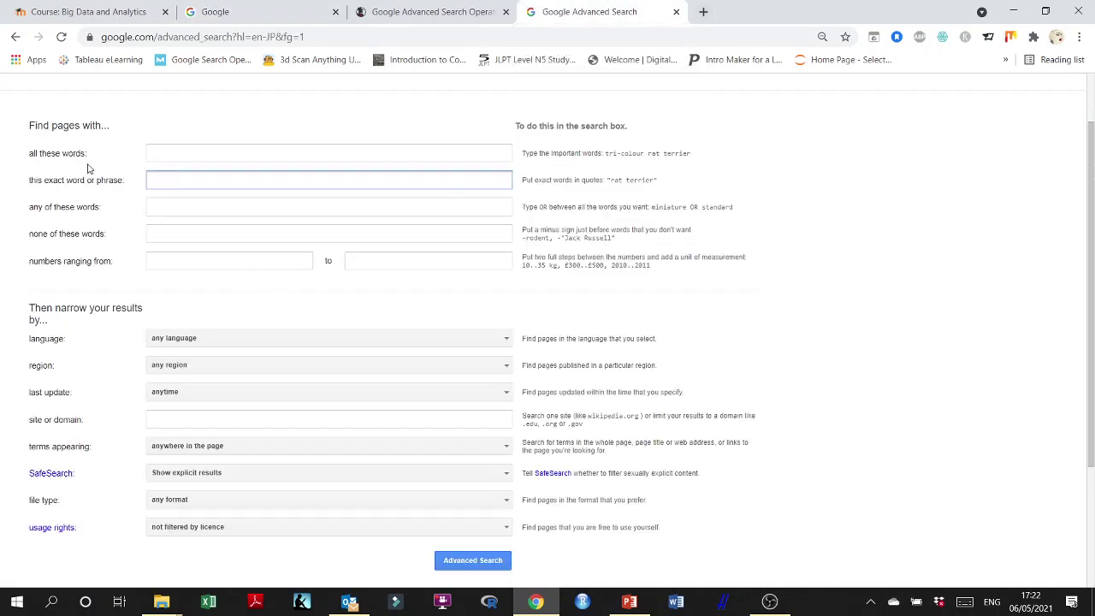
left_click(164, 207)
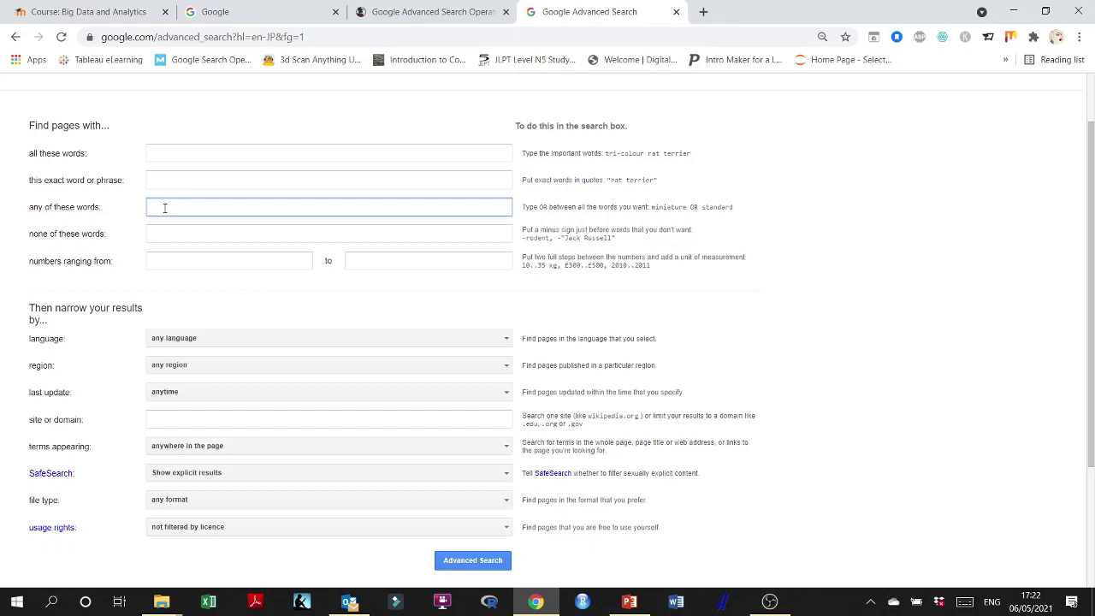
left_click(245, 8)
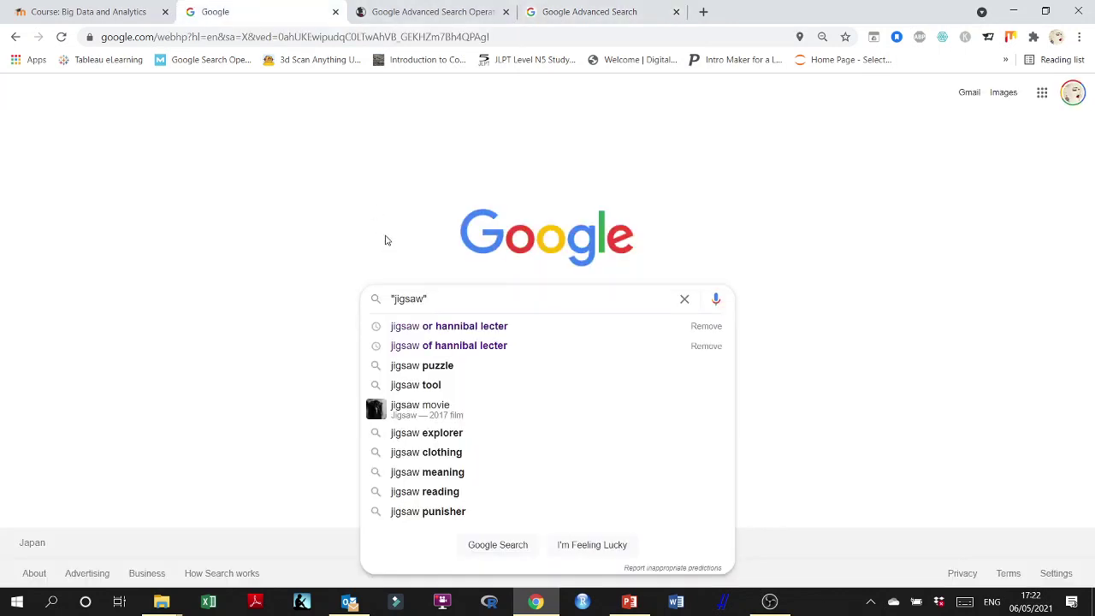
left_click(575, 9)
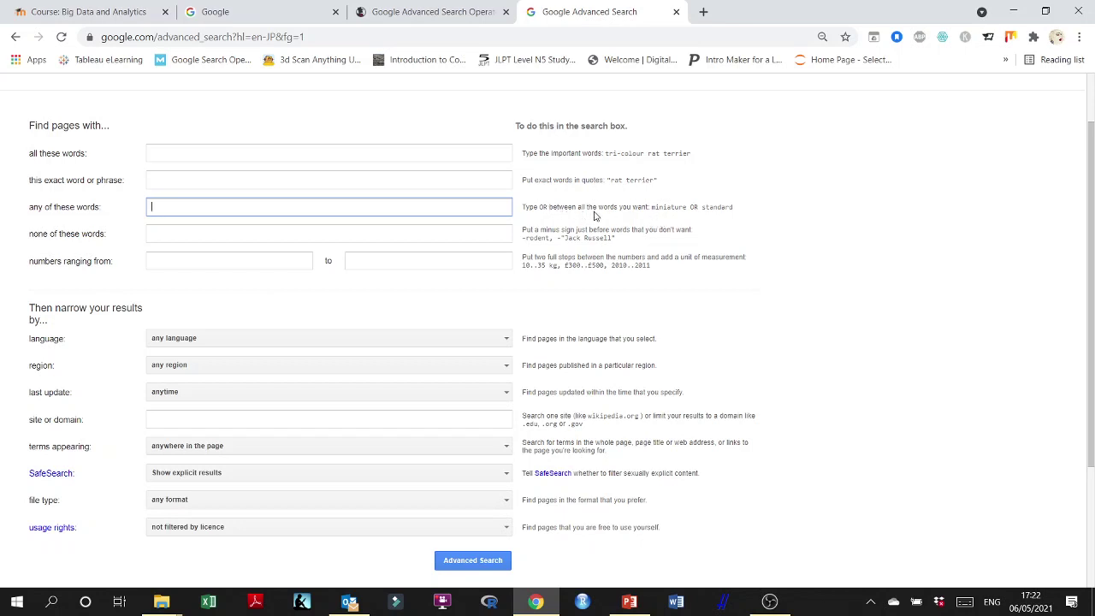
left_click(258, 7)
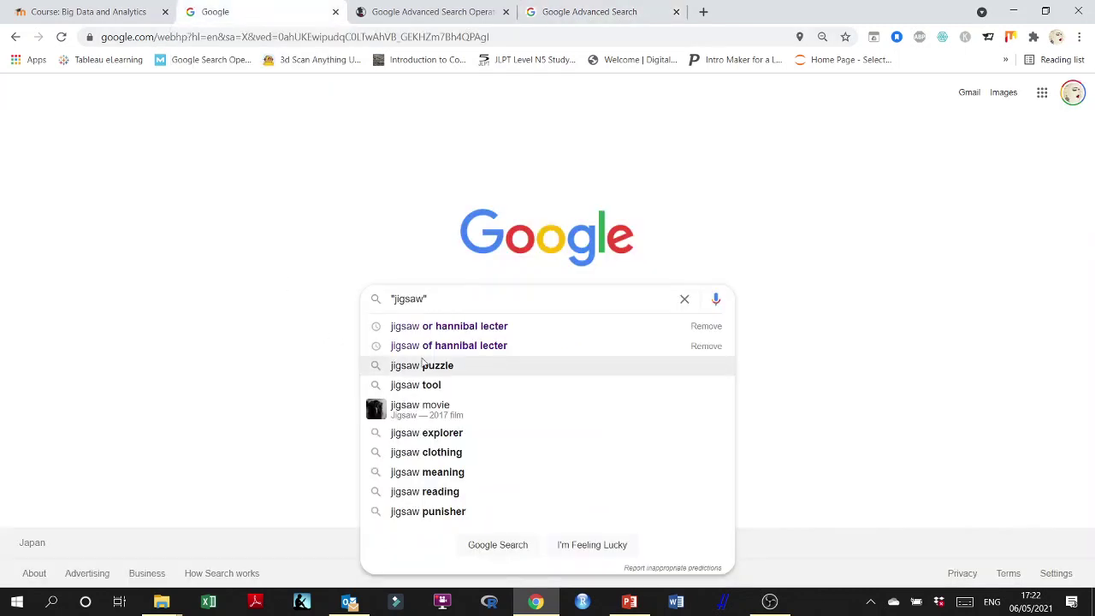
- Extend the query to "jigsaw" OR "Hannibal" or annabelle and run the search
type("OR \"Hannibal\" or ")
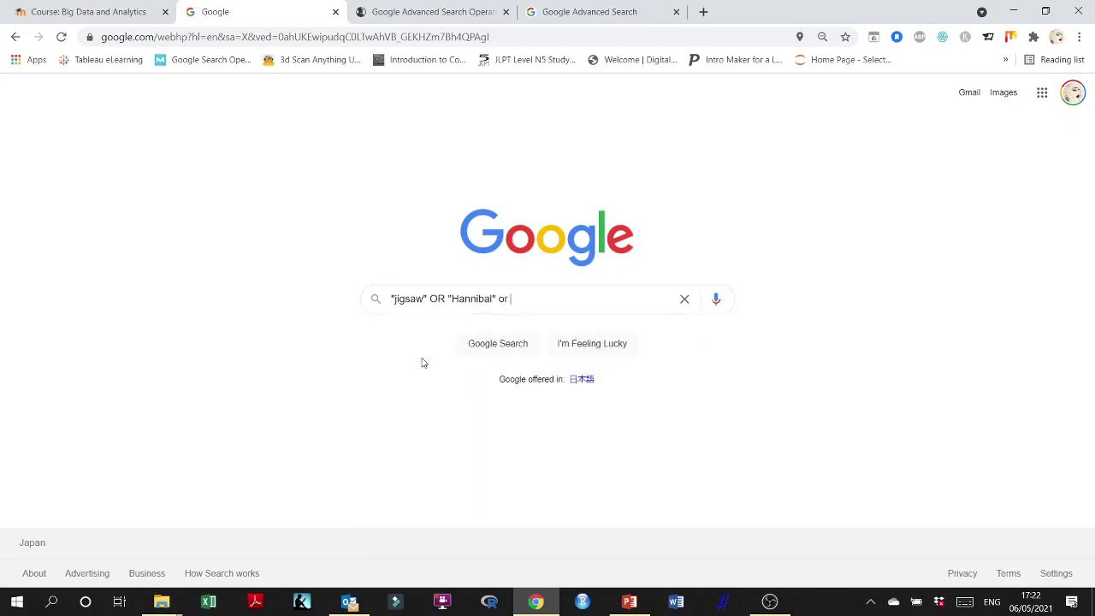
type("annabelle")
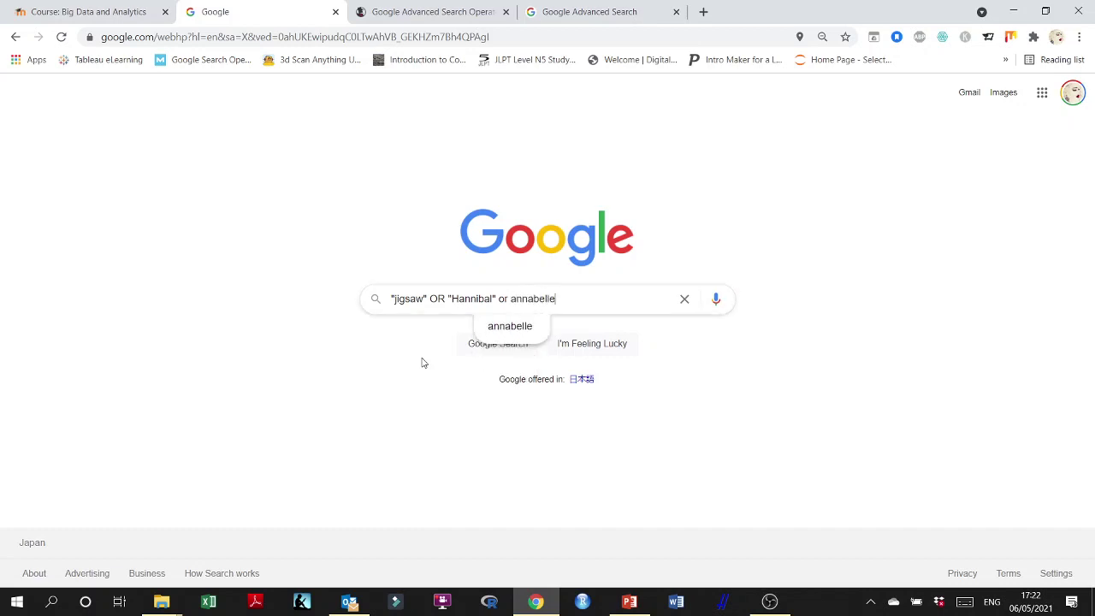
key("Return")
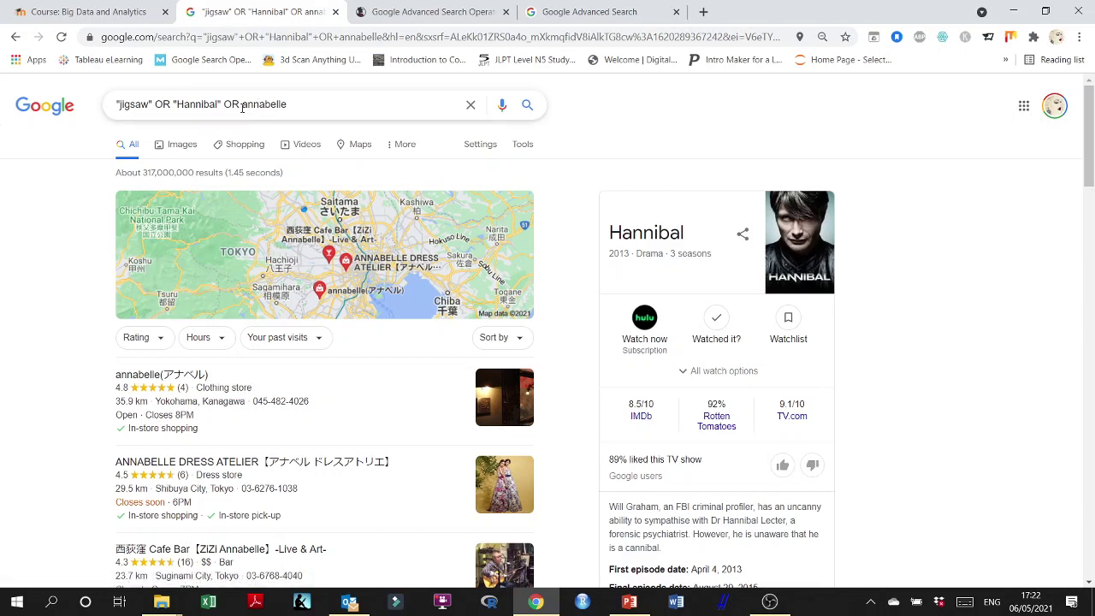
- Put the word annabelle in quotation marks in the OR query and search again
left_click(242, 105)
key("Escape")
type("\"")
key("Return")
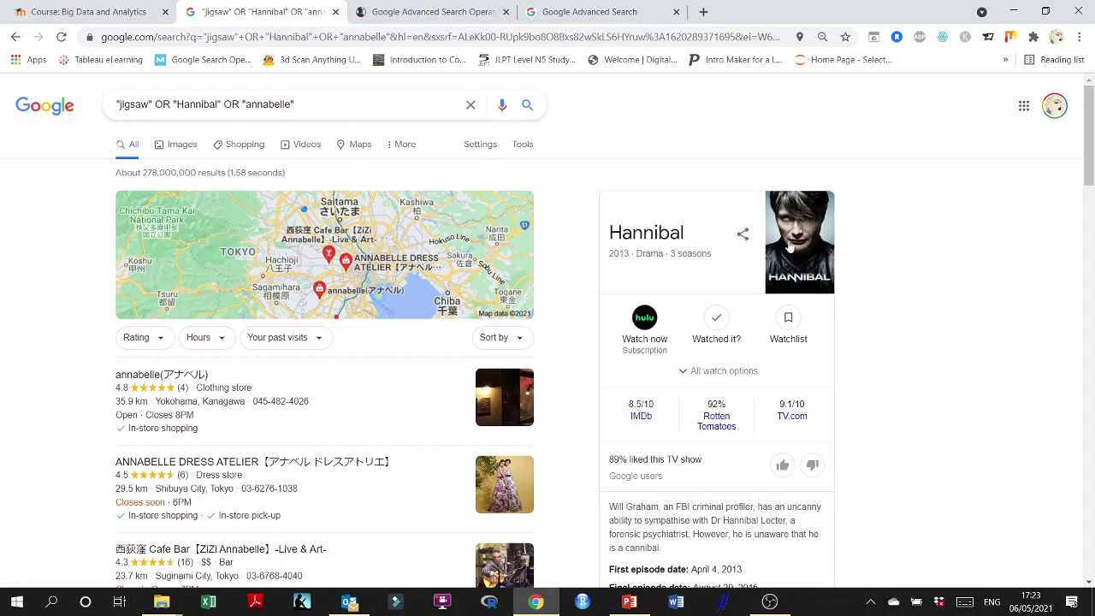
- Examine the "none of these words" field on the Advanced Search page and its minus-sign examples -rodent and -"Jack Russell"
left_click(648, 15)
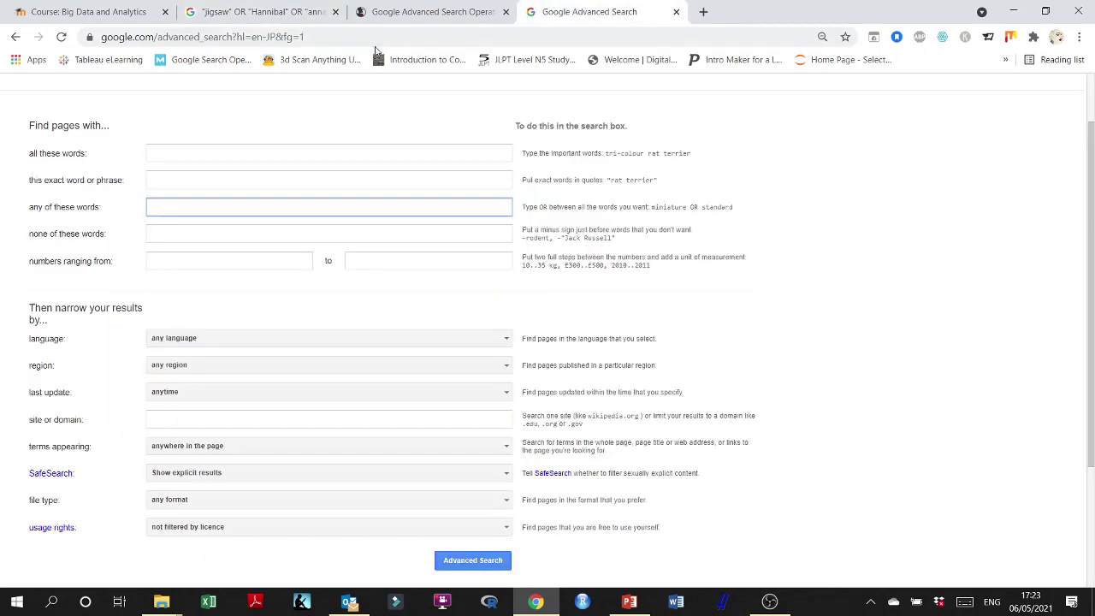
left_click(152, 232)
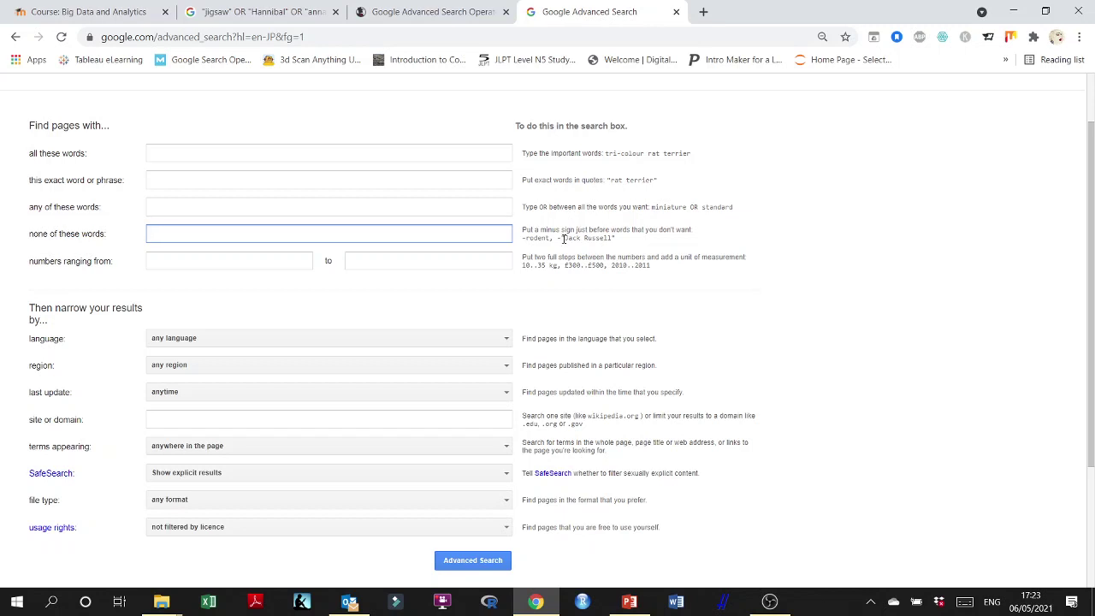
left_click_drag(564, 238, 613, 241)
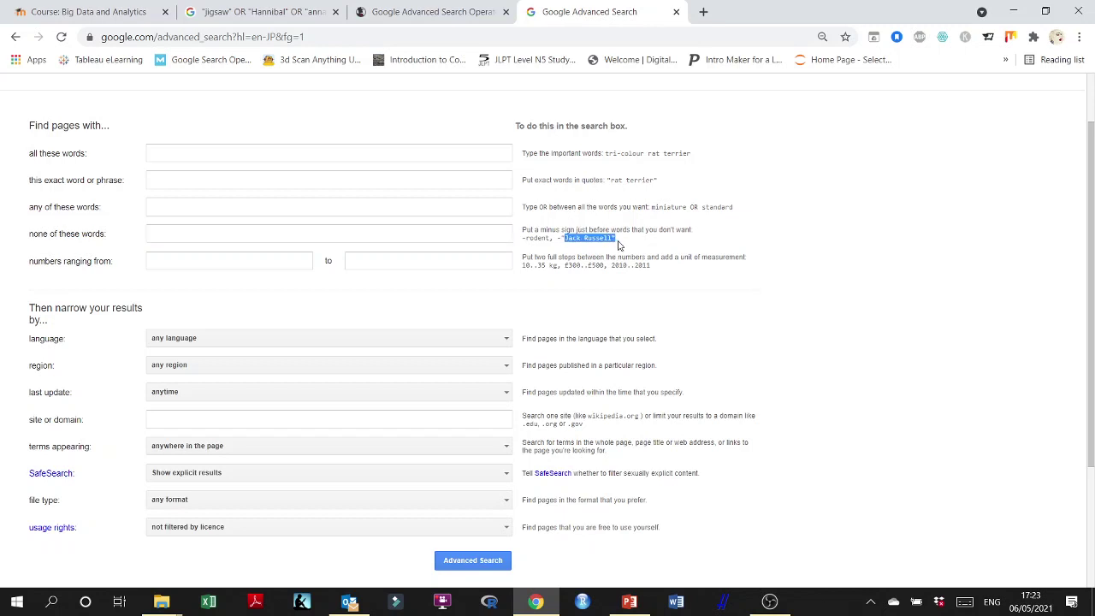
left_click(546, 241)
left_click_drag(524, 237, 546, 247)
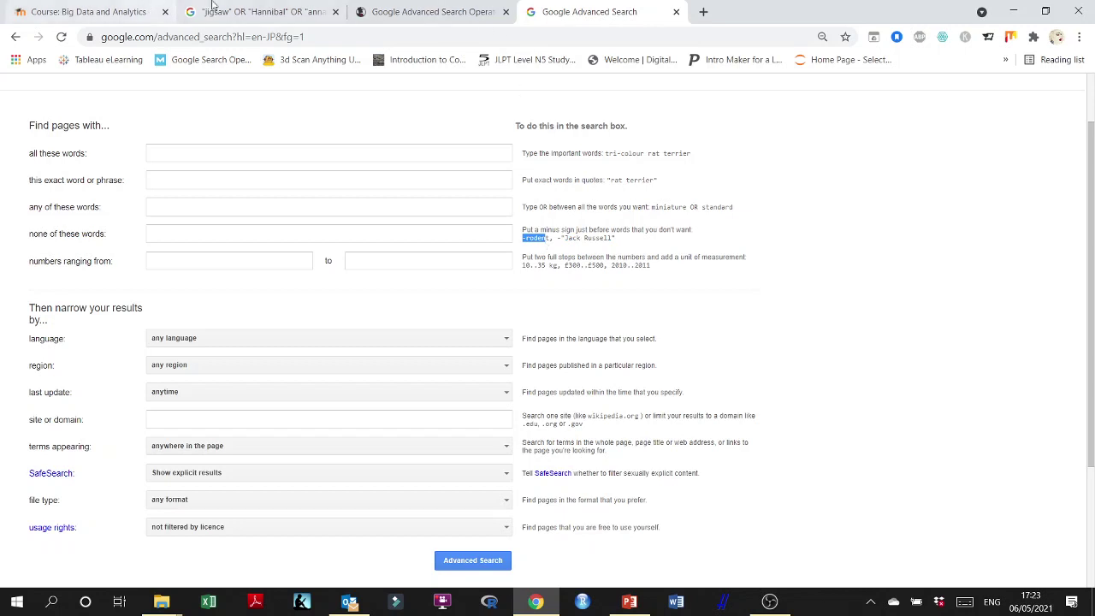
- Replace the OR query with "- jigsaw movie", keeping a space after the minus sign, and run the search
left_click(240, 12)
triple_click(237, 106)
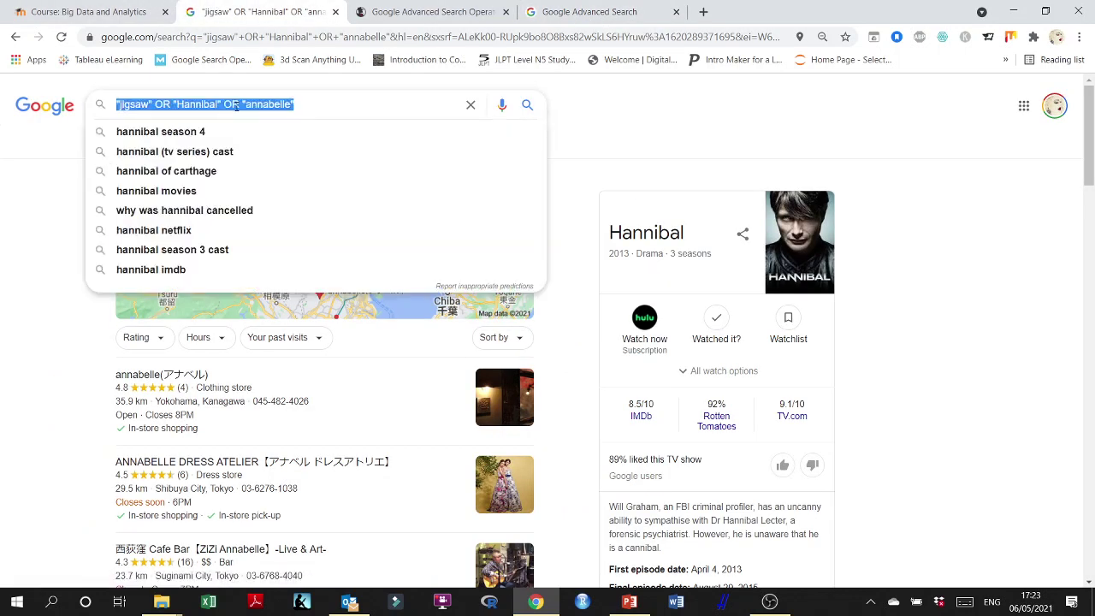
type("- jigsaw")
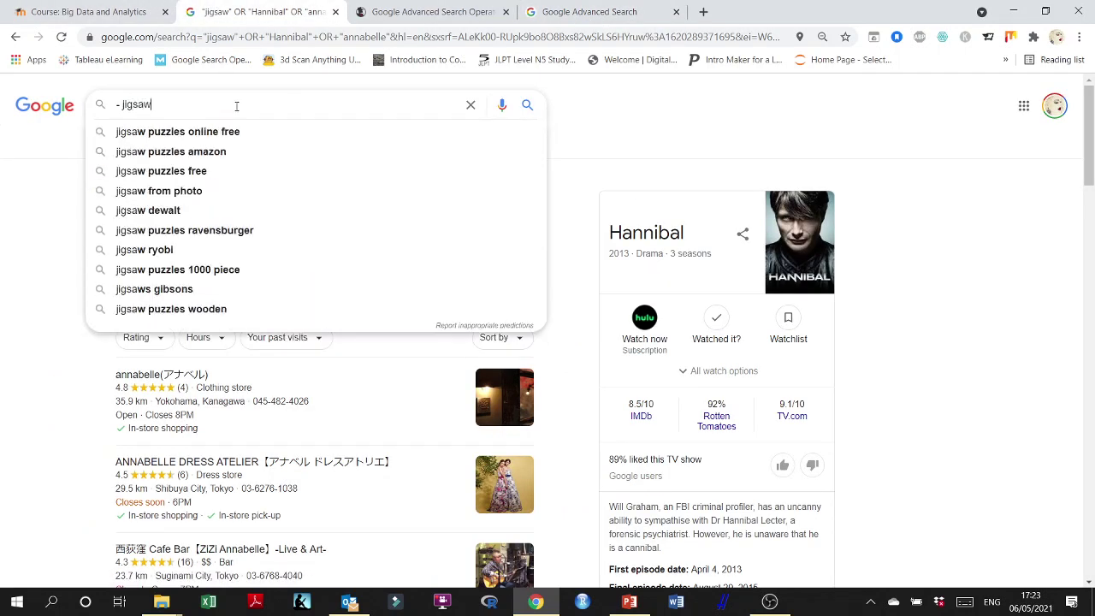
key("BackSpace")
key("BackSpace")
key("BackSpace")
key("BackSpace")
key("BackSpace")
key("BackSpace")
key("BackSpace")
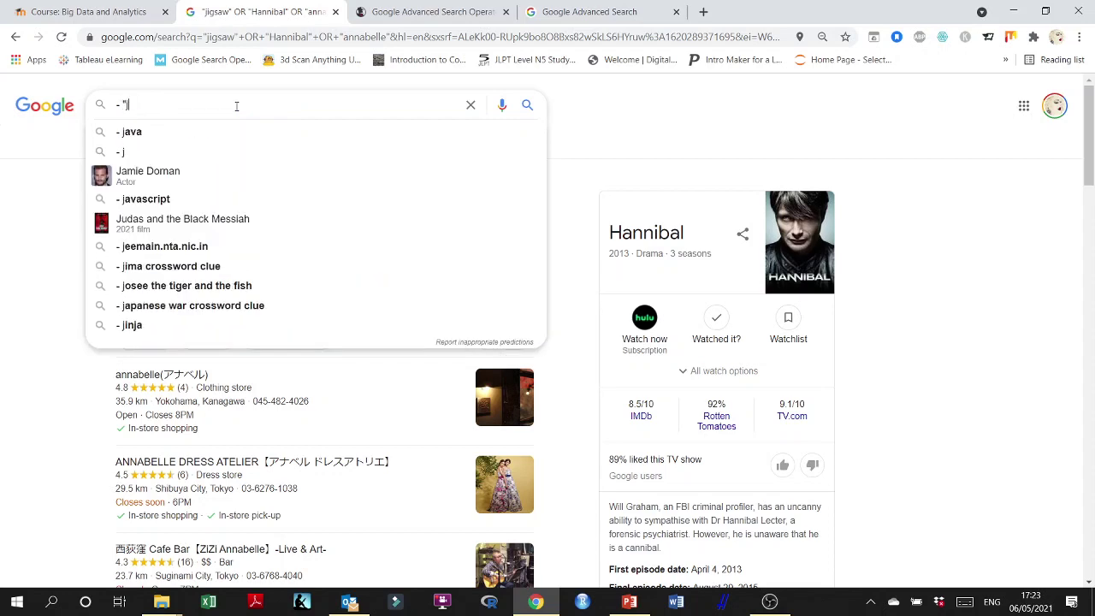
type("jigsaw movie")
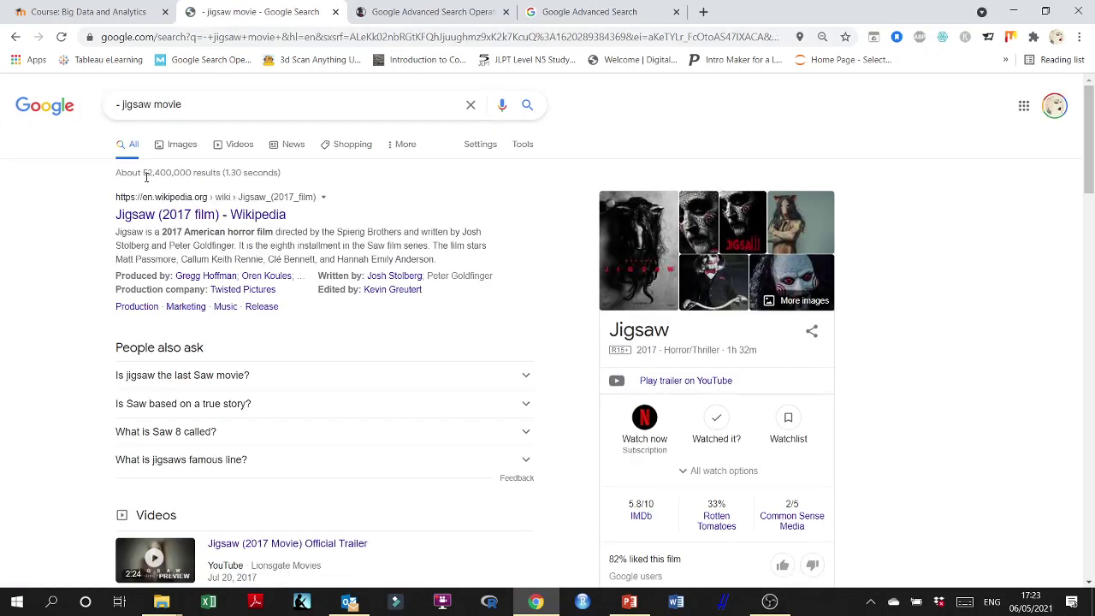
- Put jigsaw movie in quotation marks after the minus sign and search for - "jigsaw movie"
left_click(123, 103)
type("\"")
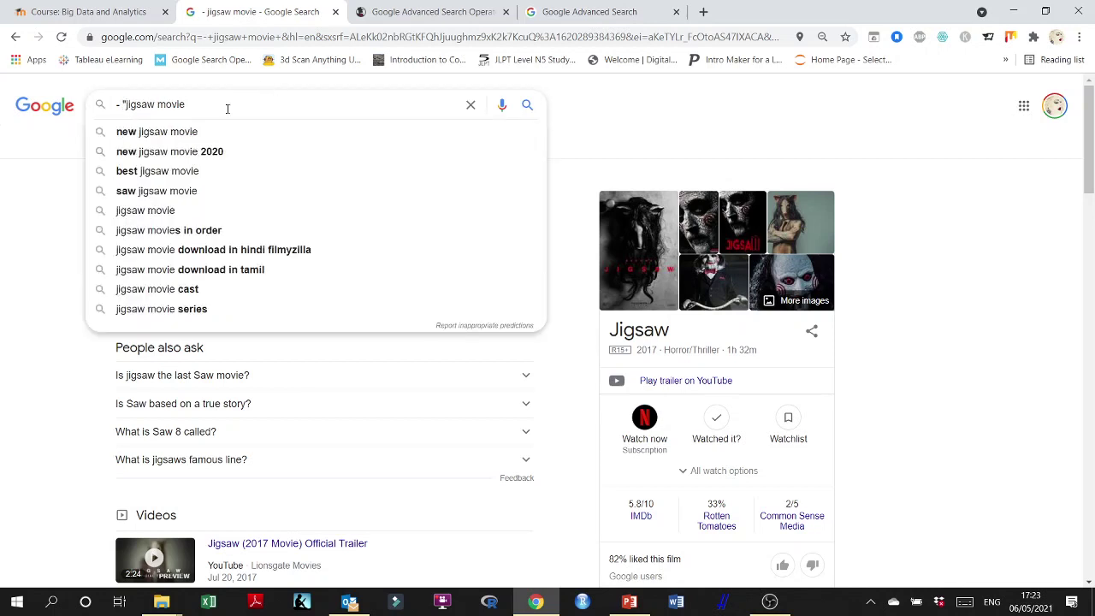
left_click(226, 109)
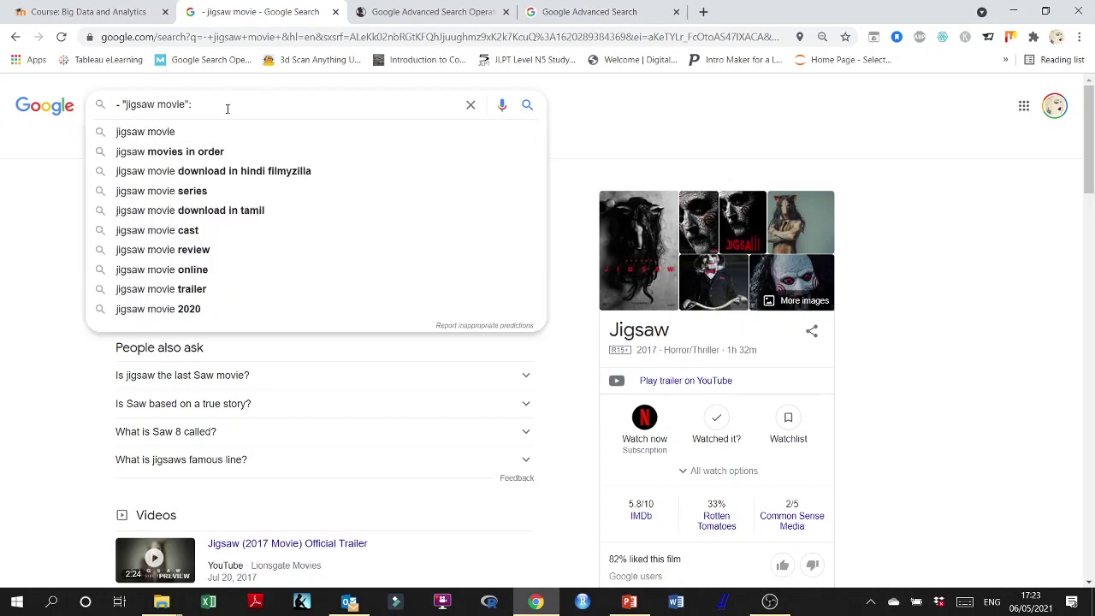
key("Return")
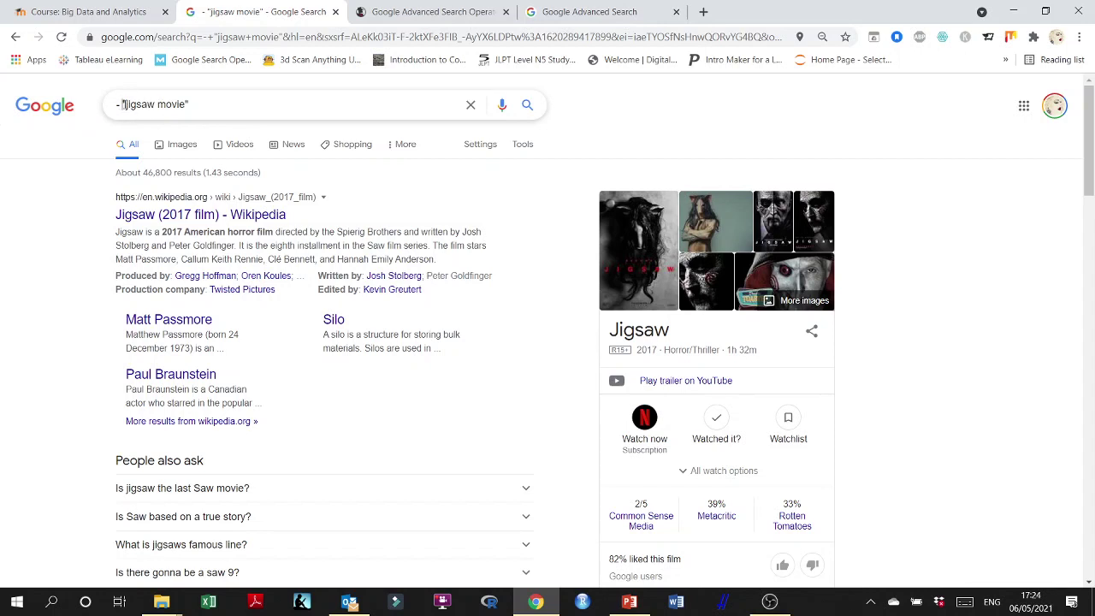
- Remove both quotation marks from the minus-sign query and search for - jigsaw movie again
left_click(157, 99)
key("BackSpace")
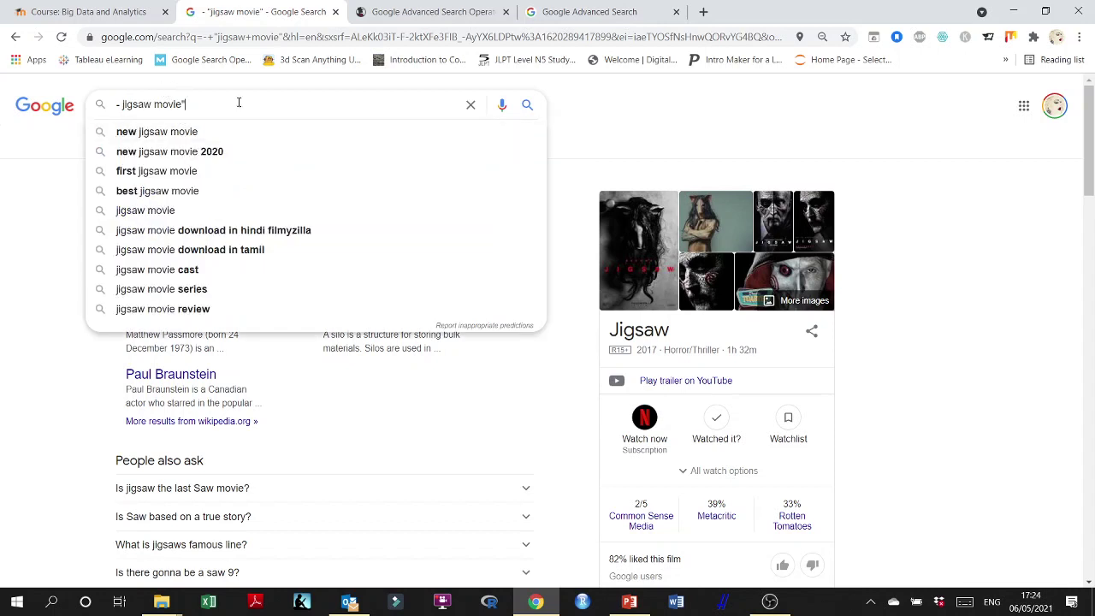
key("BackSpace")
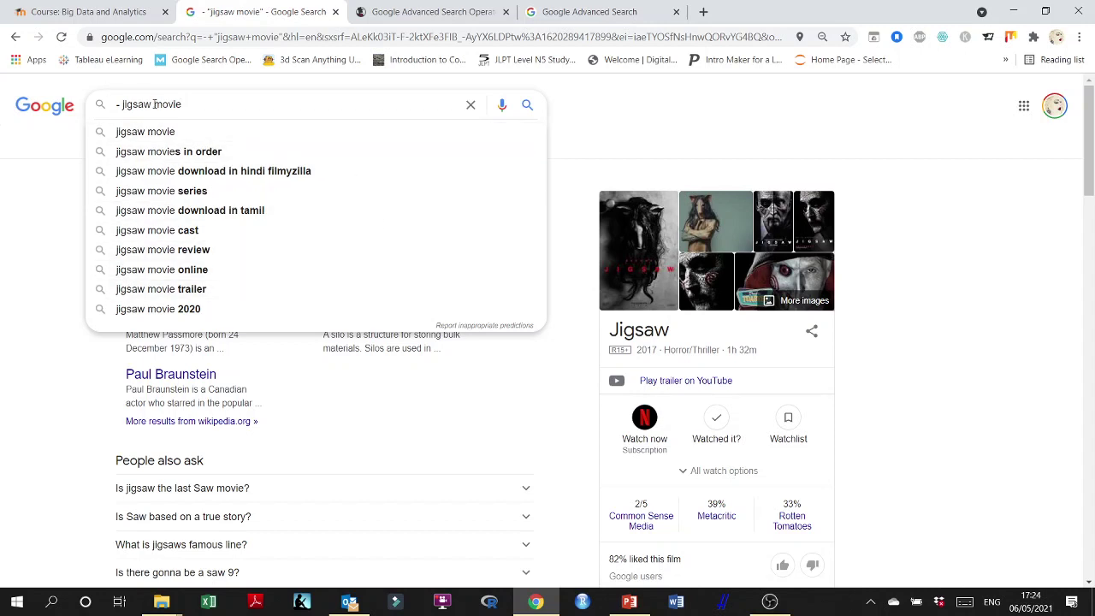
key("Return")
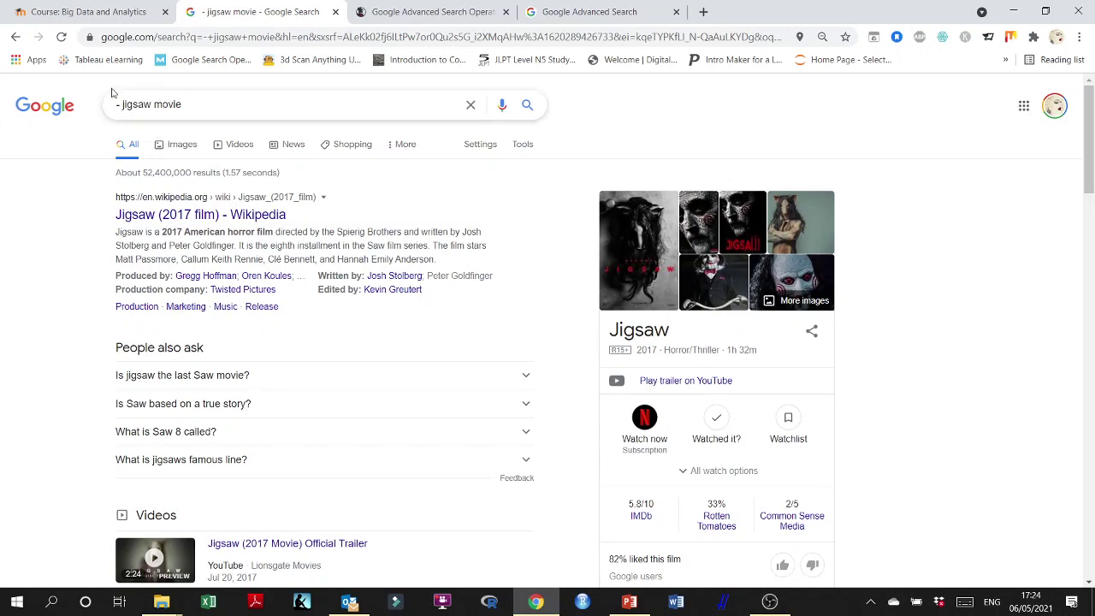
- Search for -"jigsaw movie" with quotes and no space after the minus sign, and repeat the search with the space restored
scroll(278, 333, "down", 1)
scroll(278, 334, "down", 2)
scroll(222, 419, "up", 3)
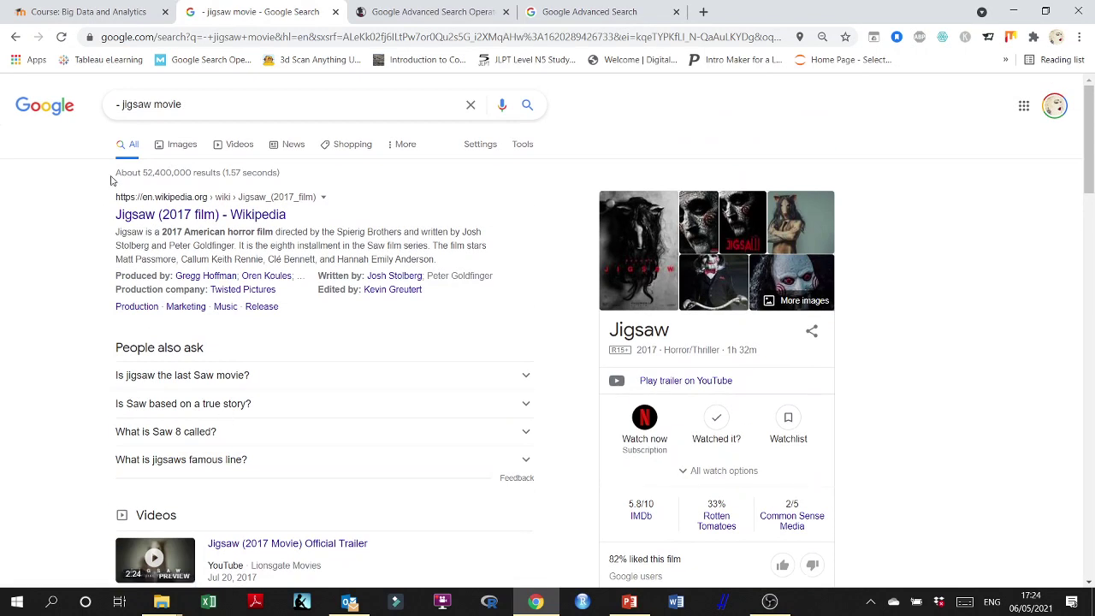
left_click(119, 104)
type("\"")
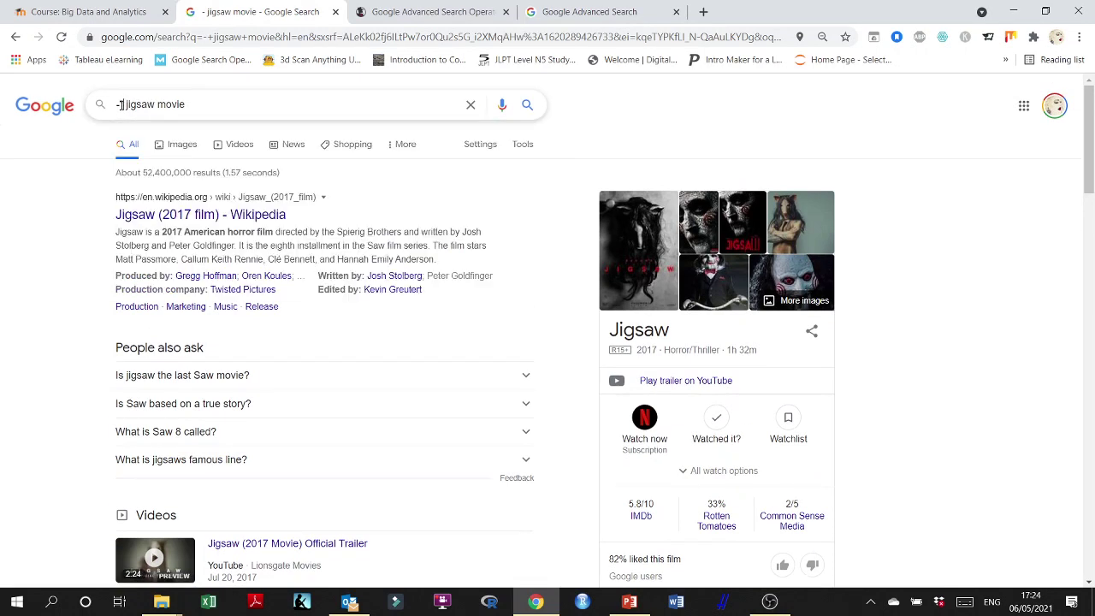
key("Delete")
key("Return")
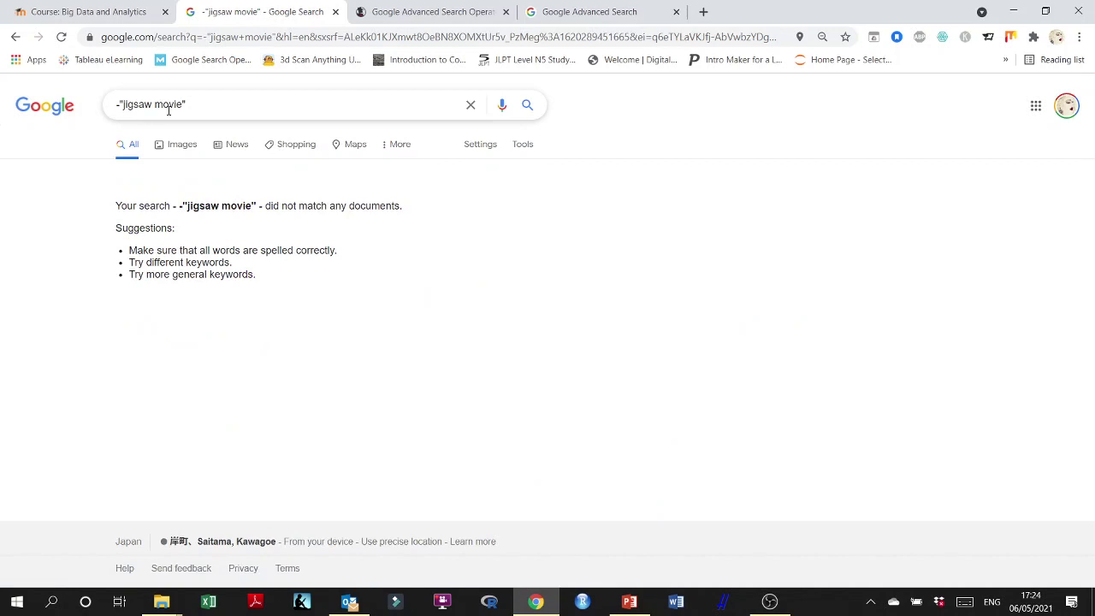
left_click(120, 106)
key("Return")
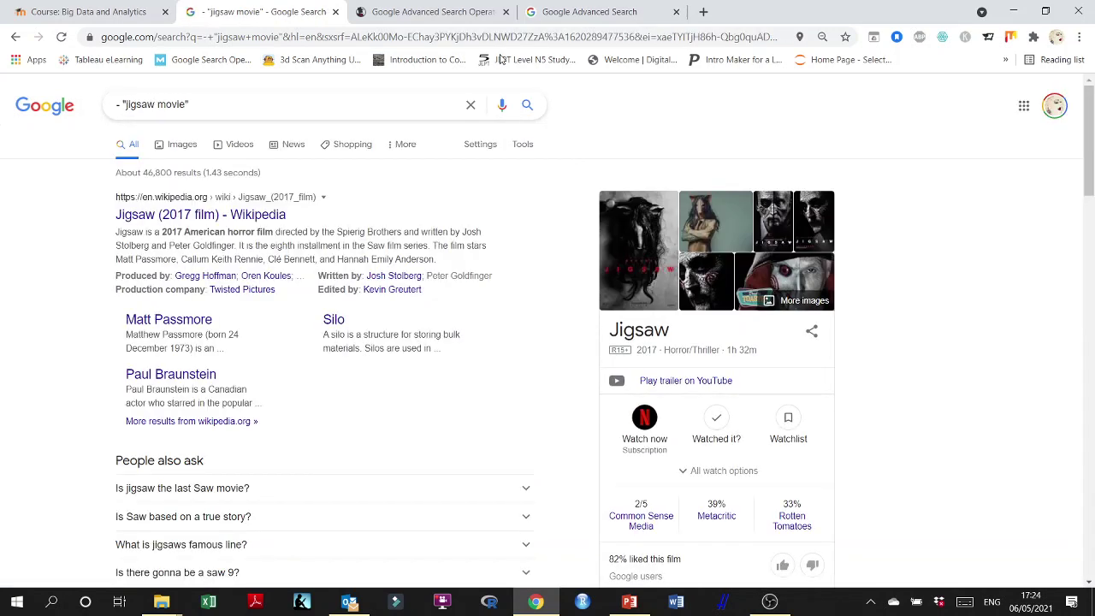
- Look over the result-narrowing options on the Advanced Search page, including the list of regions
left_click(574, 9)
scroll(220, 316, "down", 3)
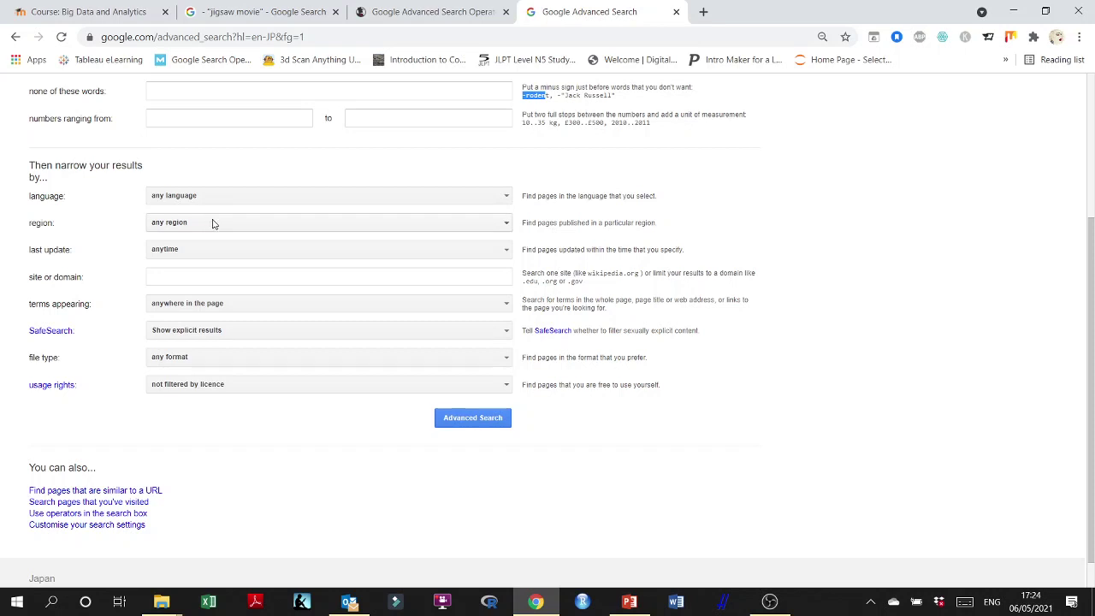
left_click(503, 230)
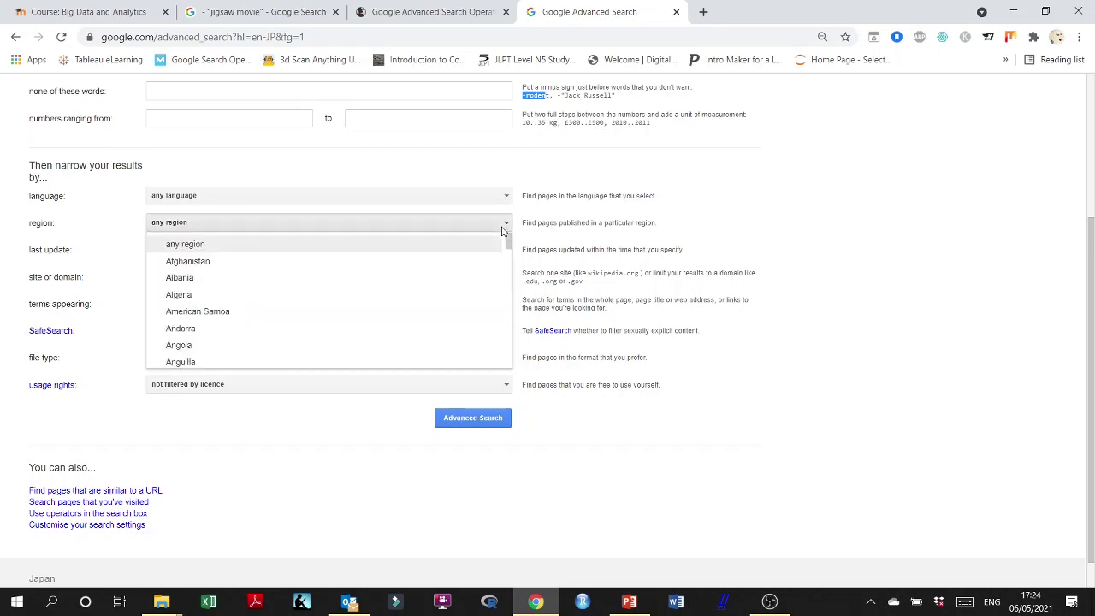
left_click(505, 228)
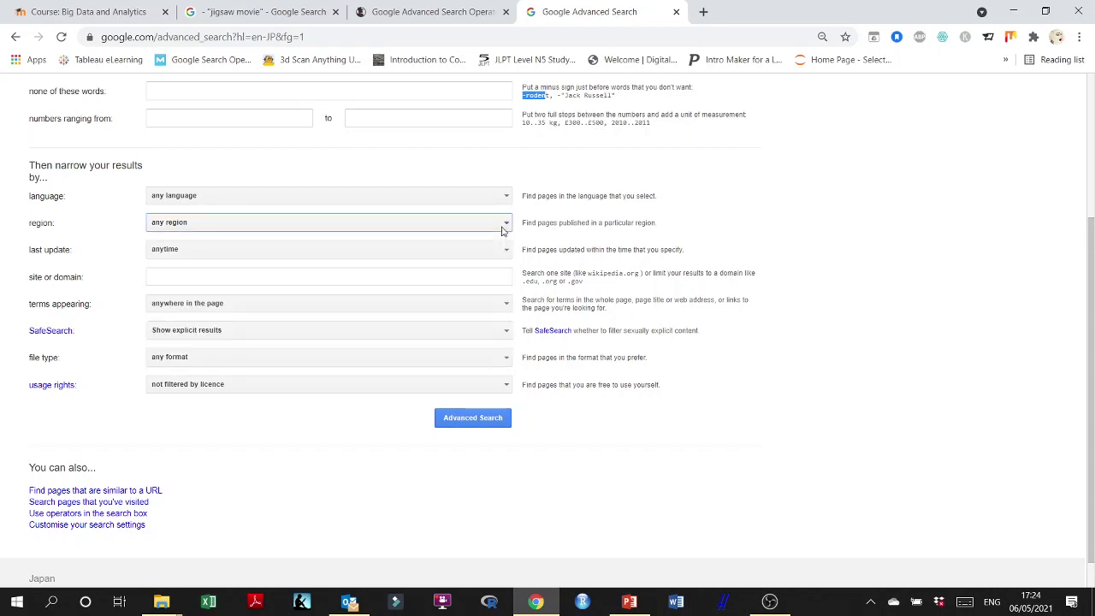
- Examine the last update, site or domain, terms appearing and usage rights options on the Advanced Search page
left_click(222, 258)
left_click(221, 259)
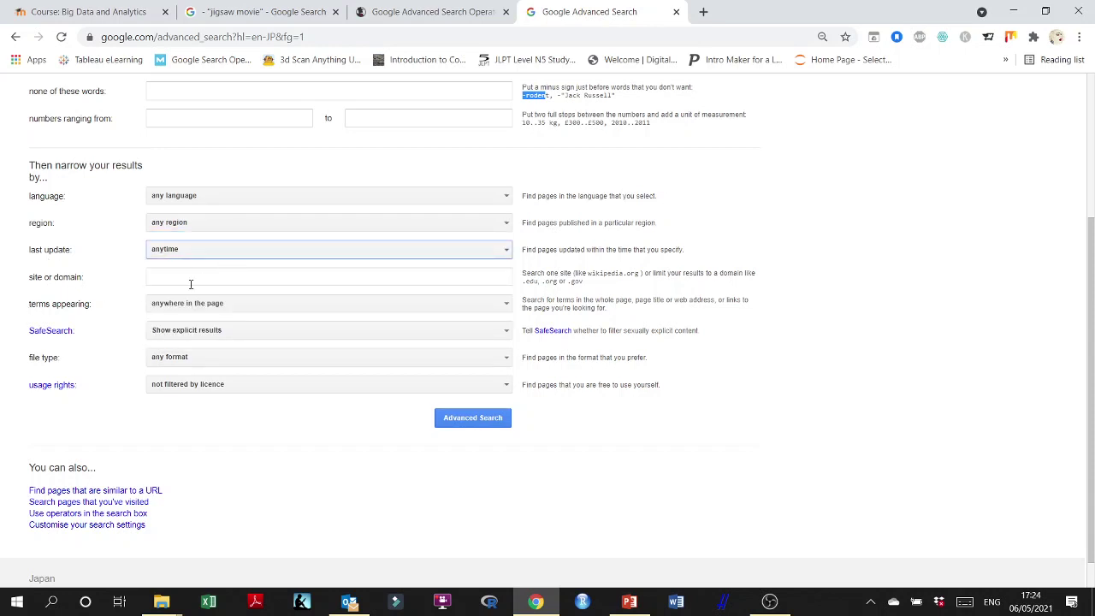
left_click(226, 276)
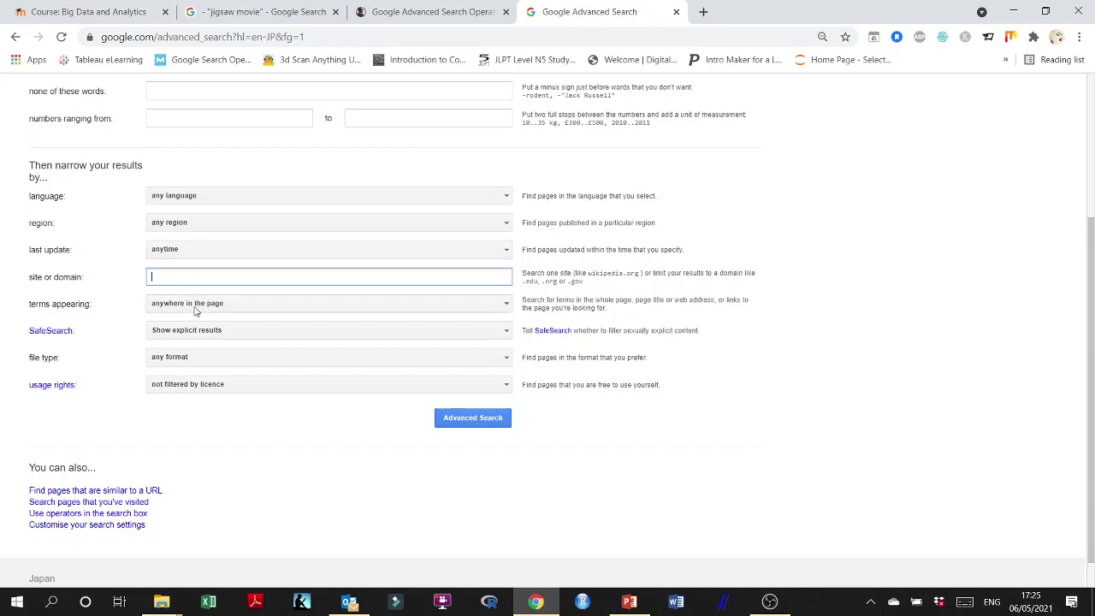
left_click(279, 311)
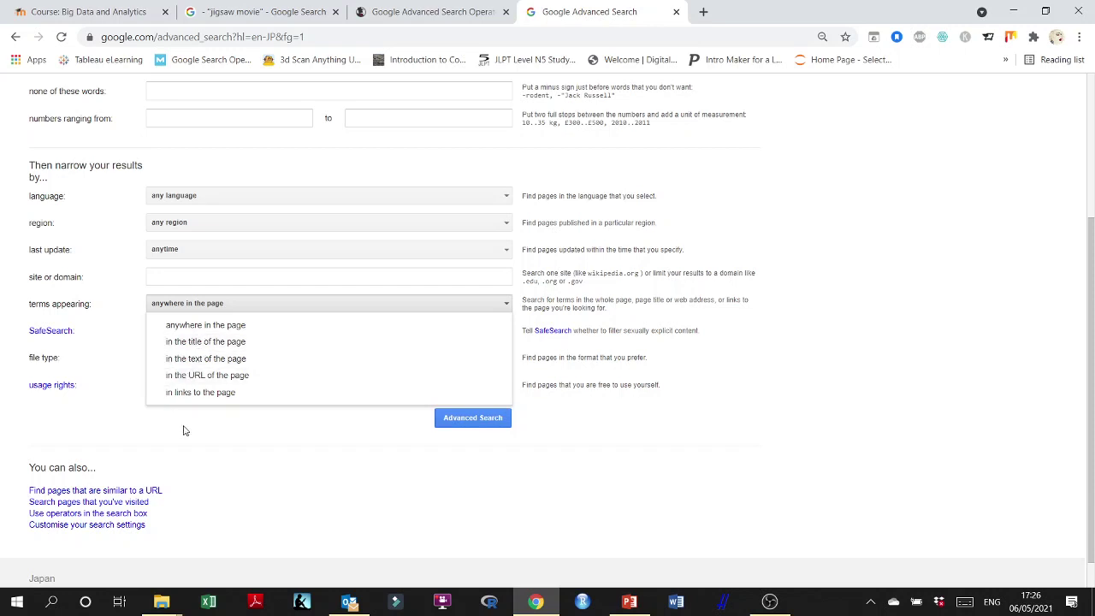
left_click(240, 445)
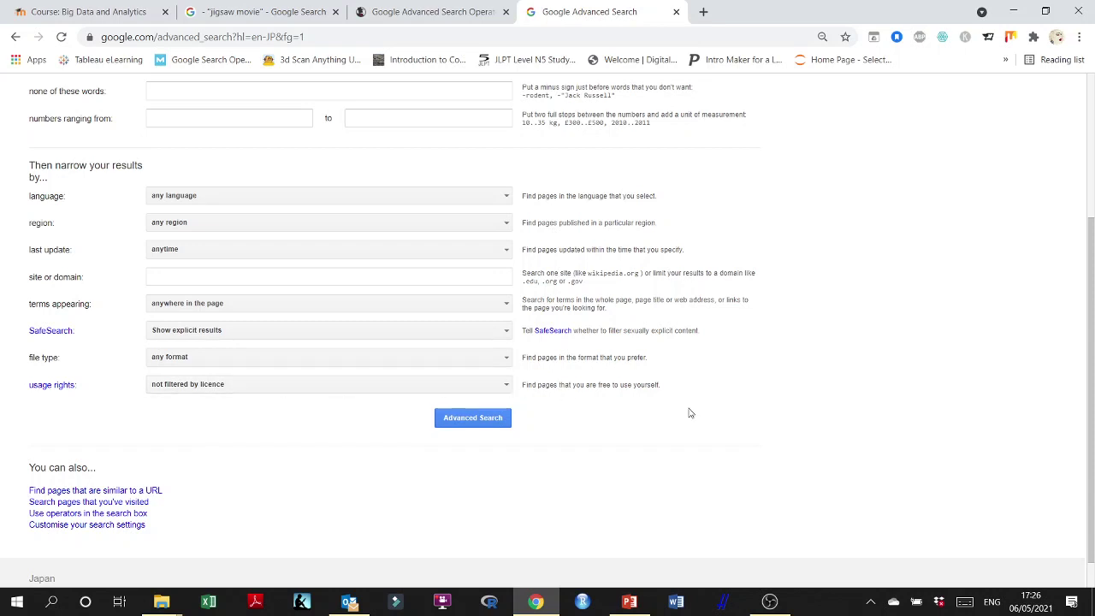
left_click(502, 386)
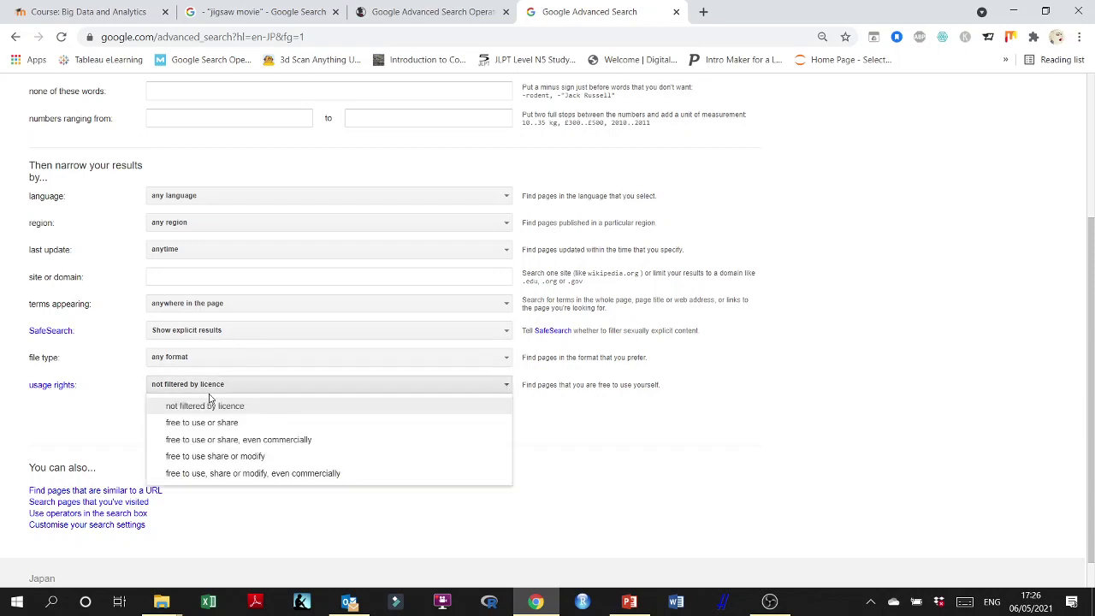
left_click(598, 426)
scroll(597, 426, "down", 2)
scroll(597, 426, "up", 3)
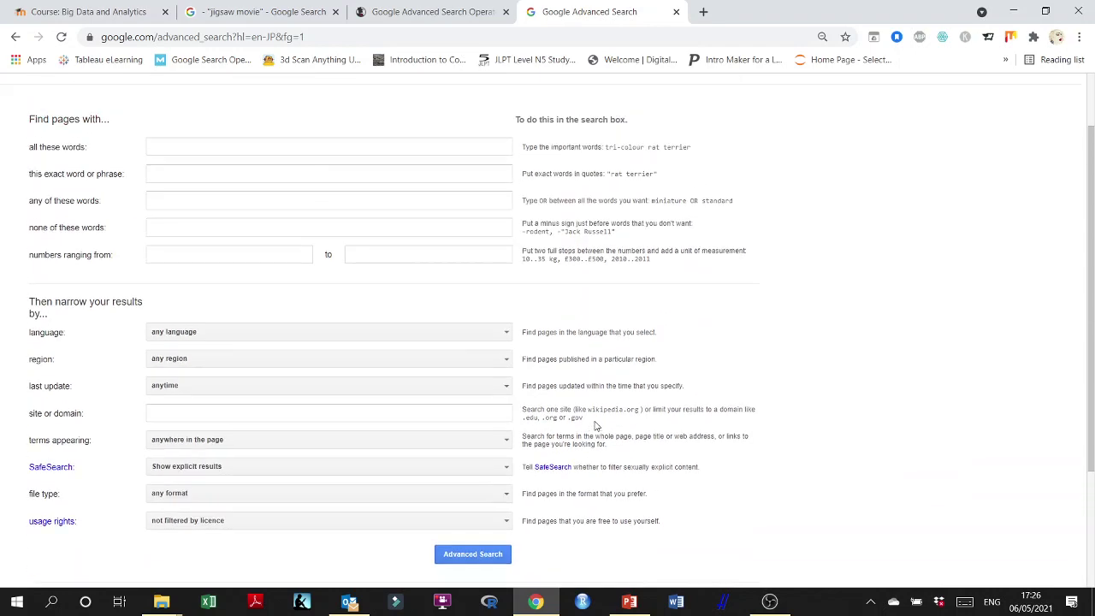
scroll(596, 426, "down", 2)
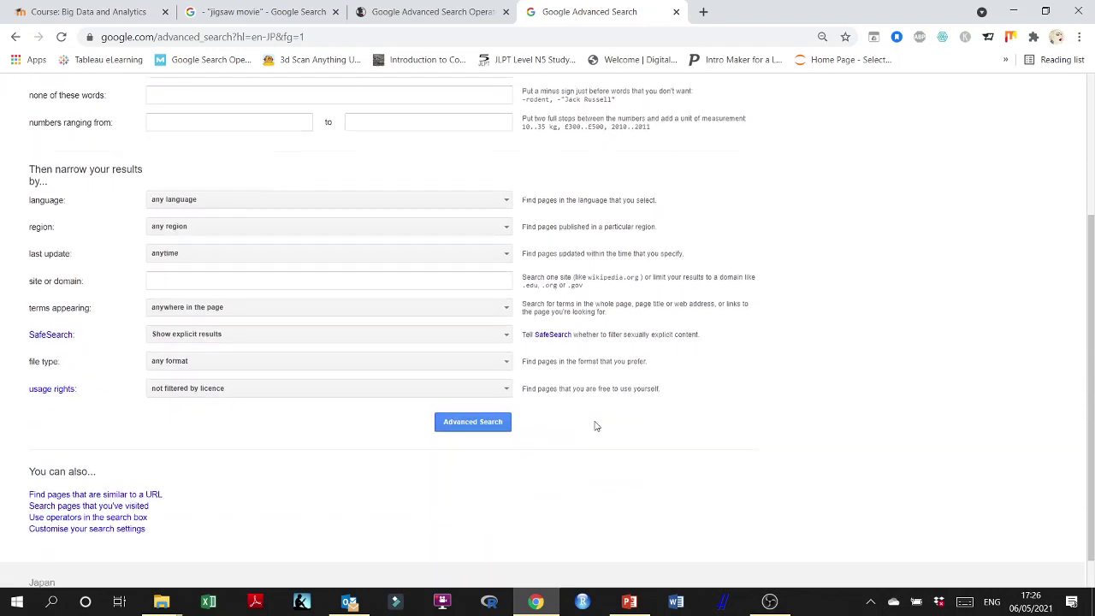
scroll(595, 423, "up", 3)
- Read the opening of the SpyFu article on Google search operators, including its SEO search example
left_click(403, 12)
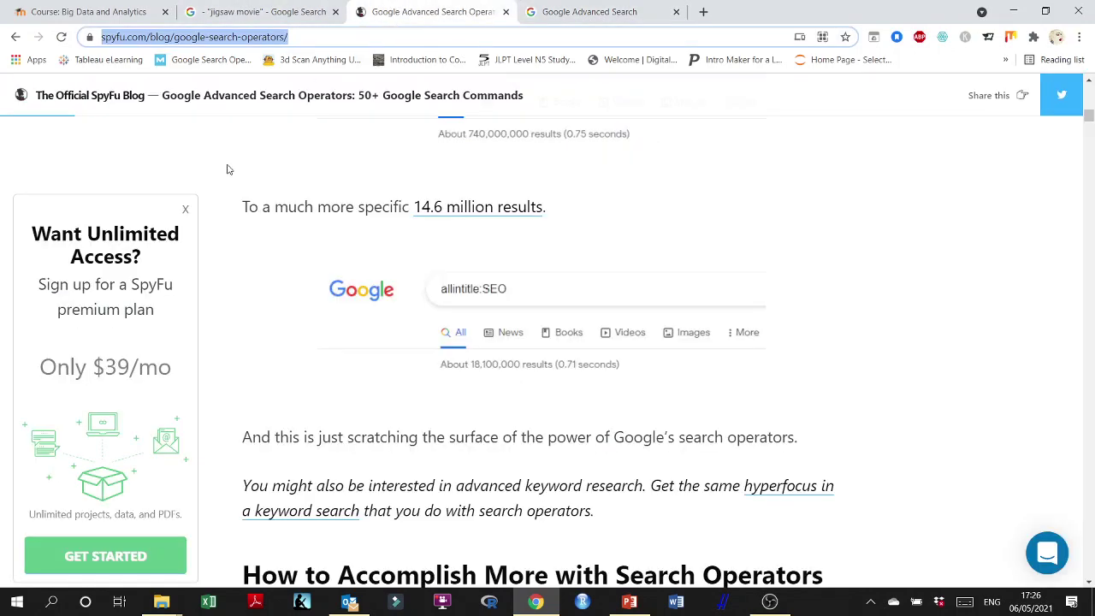
scroll(228, 177, "up", 10)
scroll(235, 237, "up", 2)
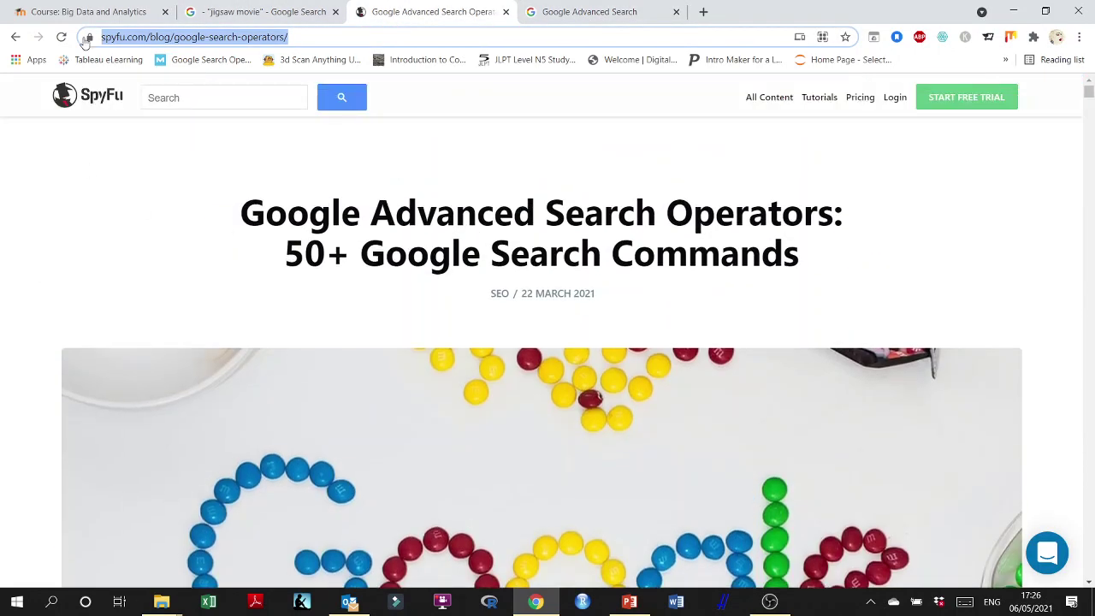
scroll(777, 336, "down", 10)
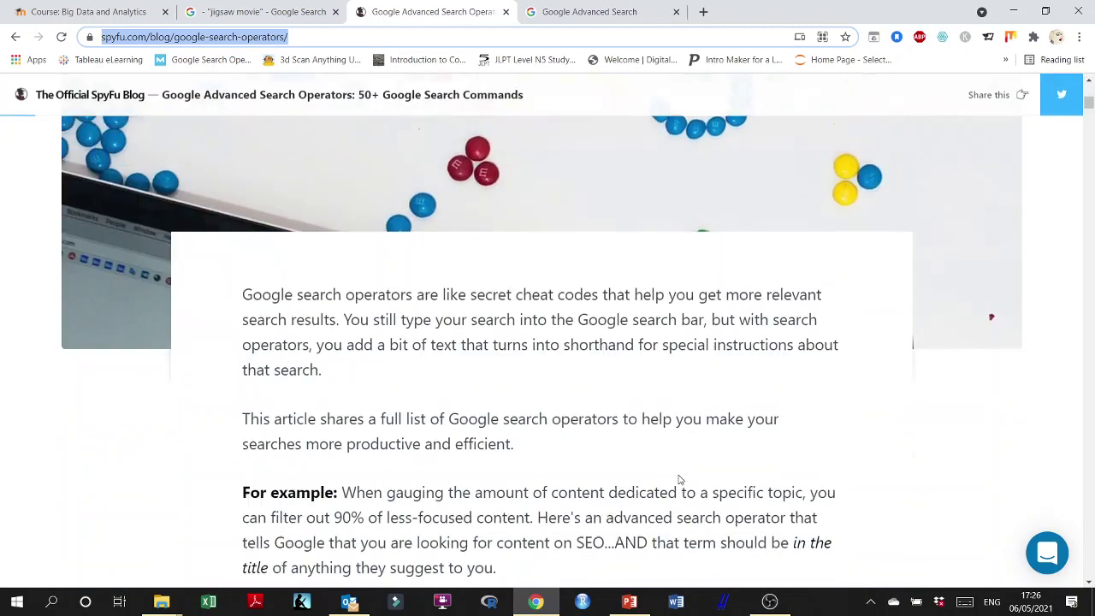
scroll(679, 481, "down", 2)
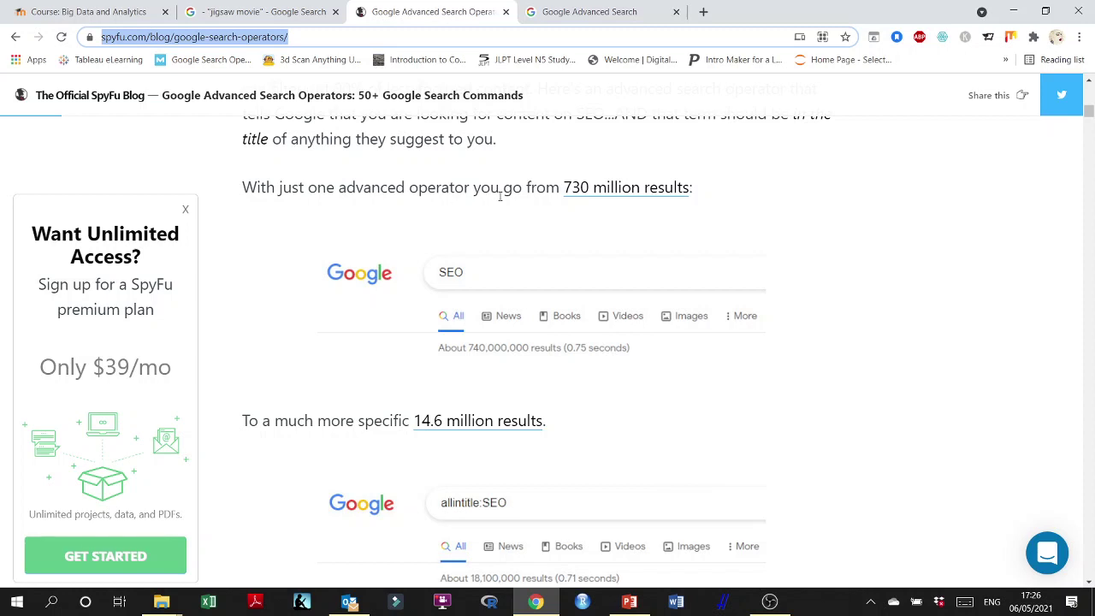
scroll(500, 196, "up", 1)
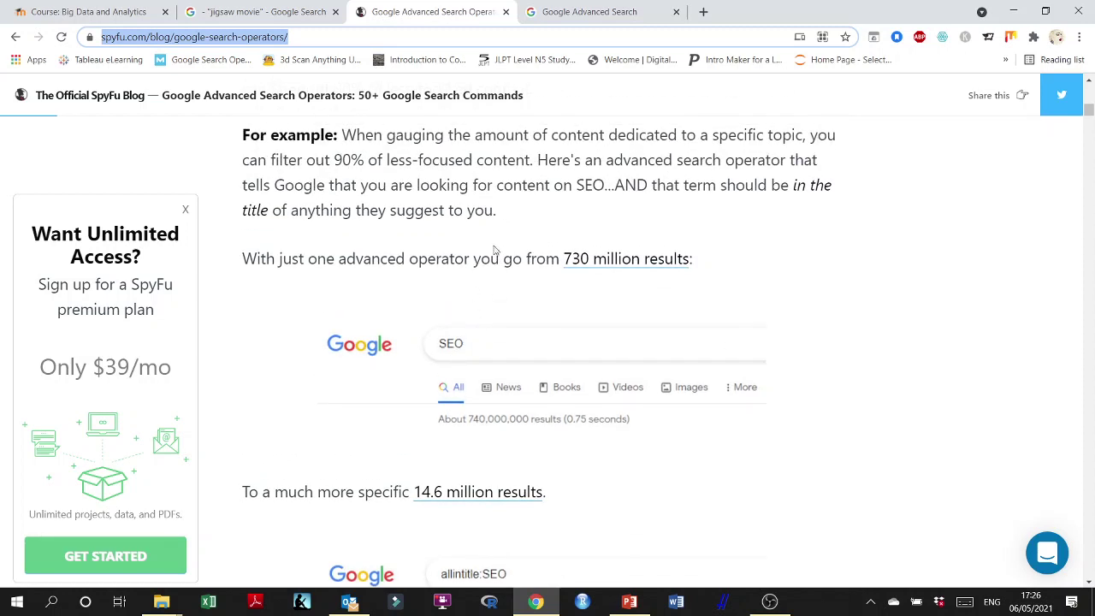
- Run an Advanced Search for pages with all these words: SEO
left_click(547, 12)
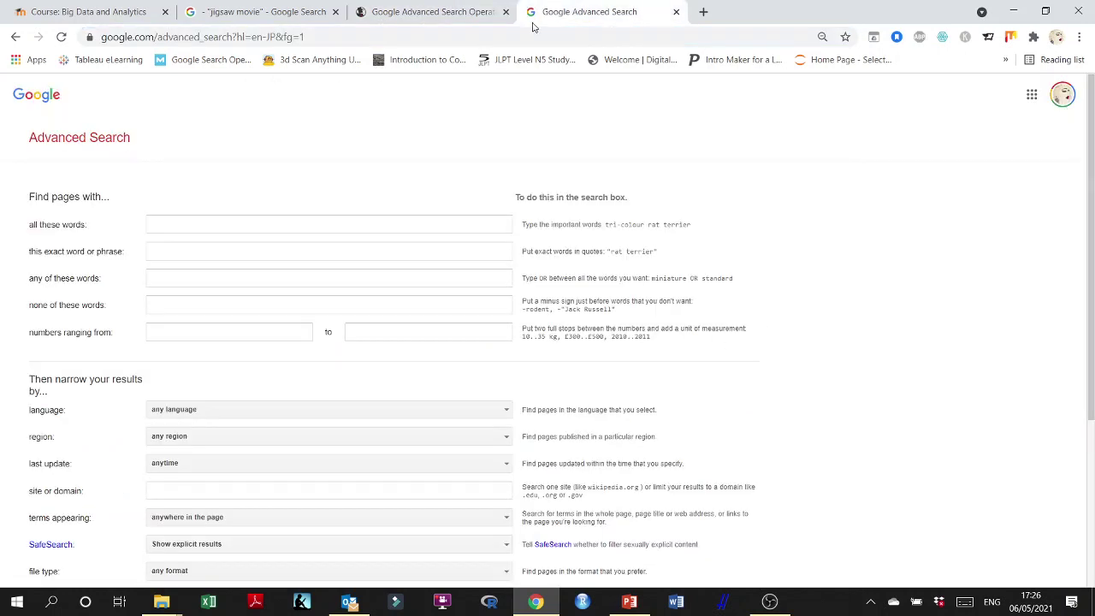
left_click(175, 221)
type("SEO")
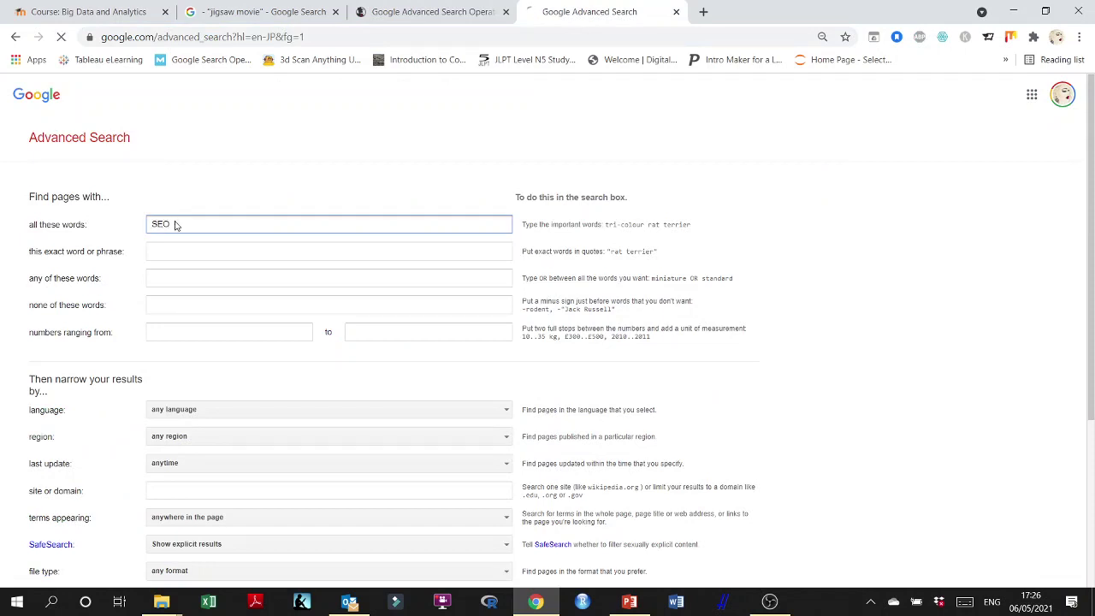
key("Return")
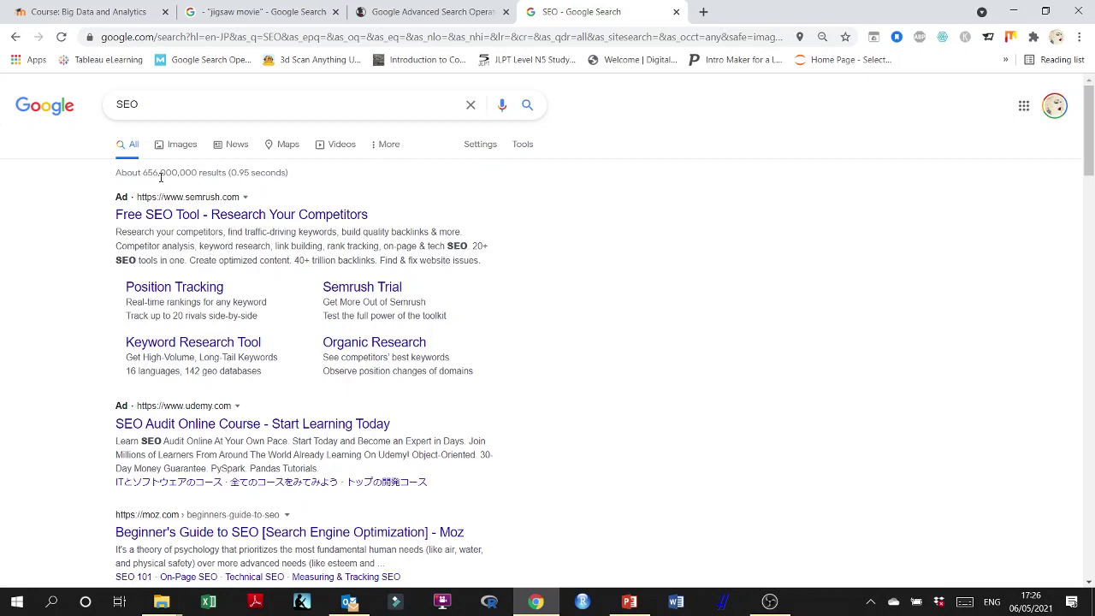
- Compare the SpyFu article's SEO and allintitle:SEO examples with the SEO search results
left_click(428, 12)
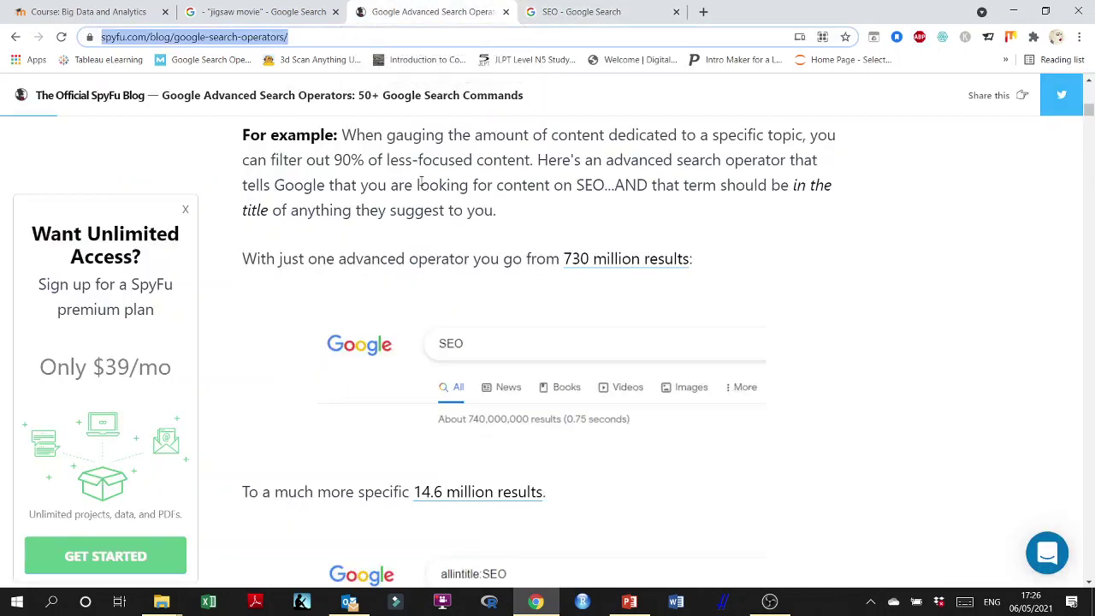
scroll(468, 366, "down", 3)
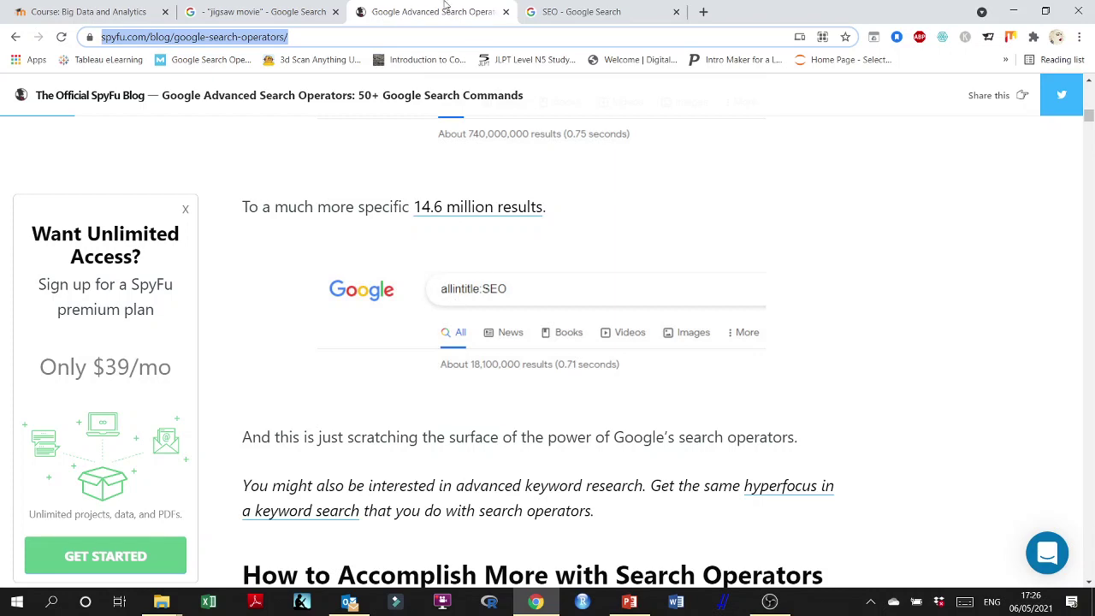
left_click(556, 10)
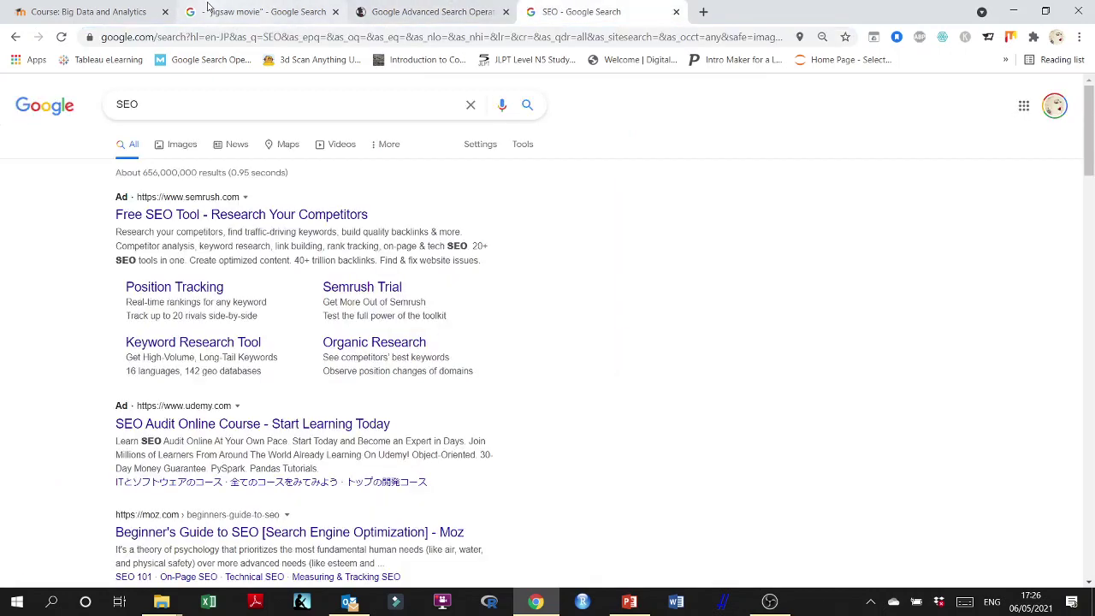
left_click(256, 11)
left_click(611, 10)
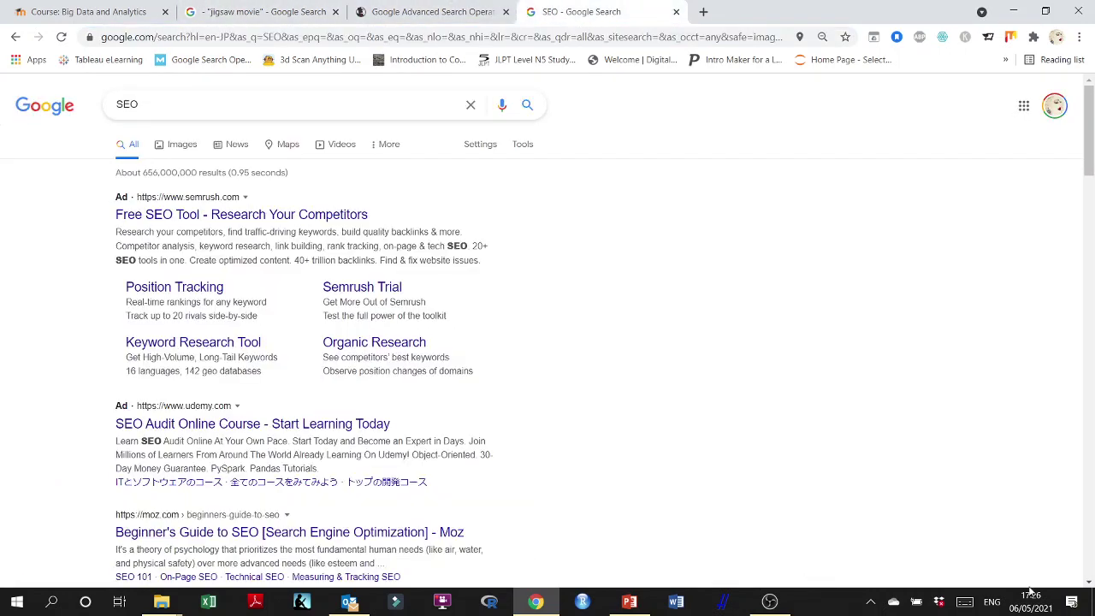
- Return to the Advanced Search form and search for SEO with terms appearing in the title of the page
scroll(975, 436, "down", 3)
key("alt+Left")
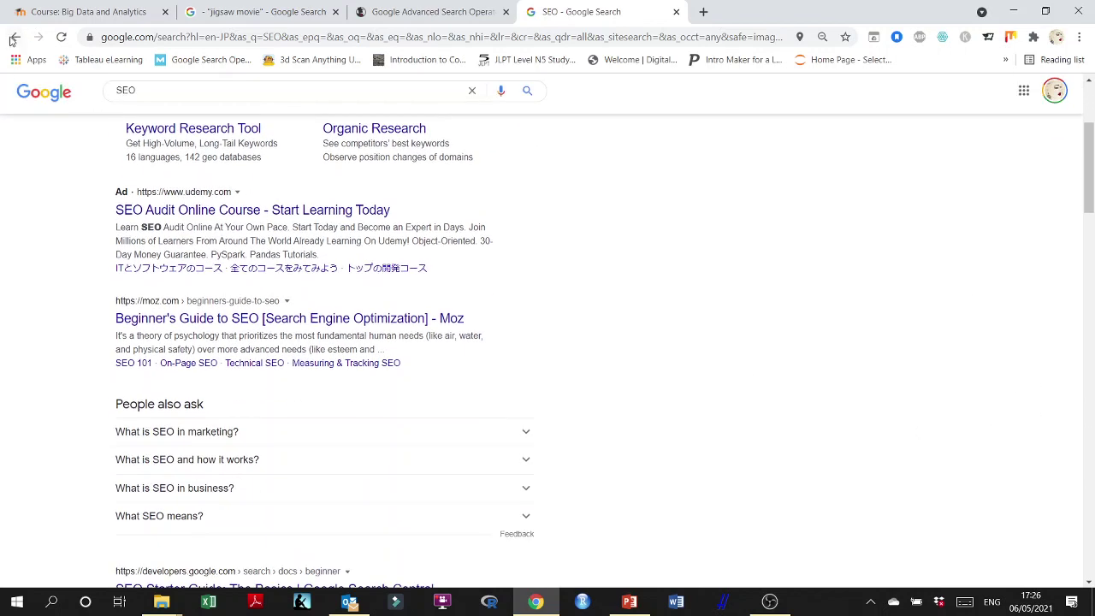
scroll(933, 494, "down", 3)
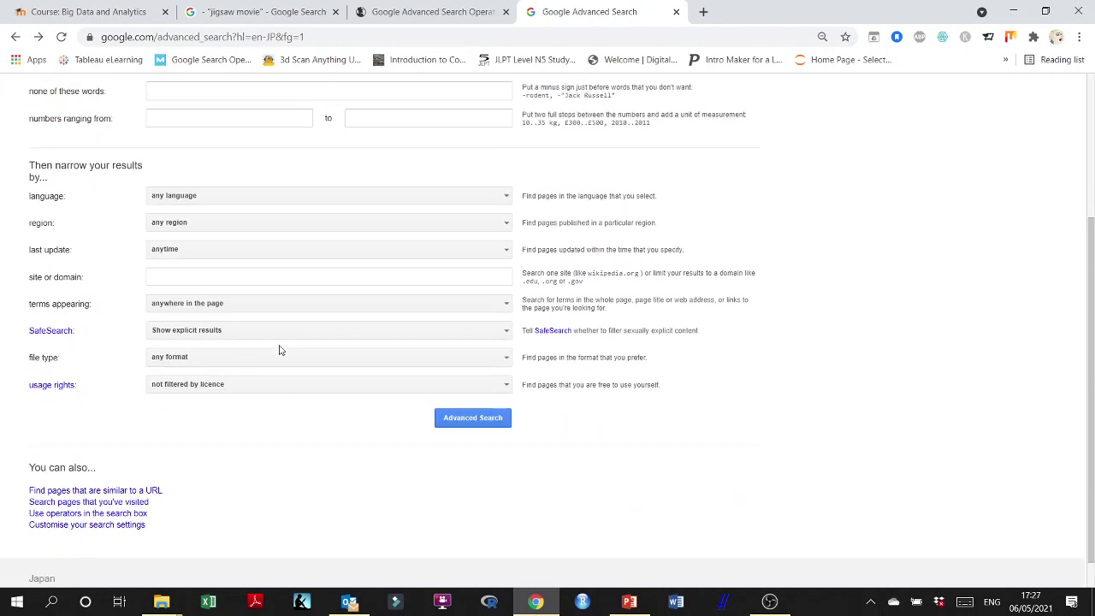
scroll(345, 411, "up", 3)
scroll(236, 265, "down", 3)
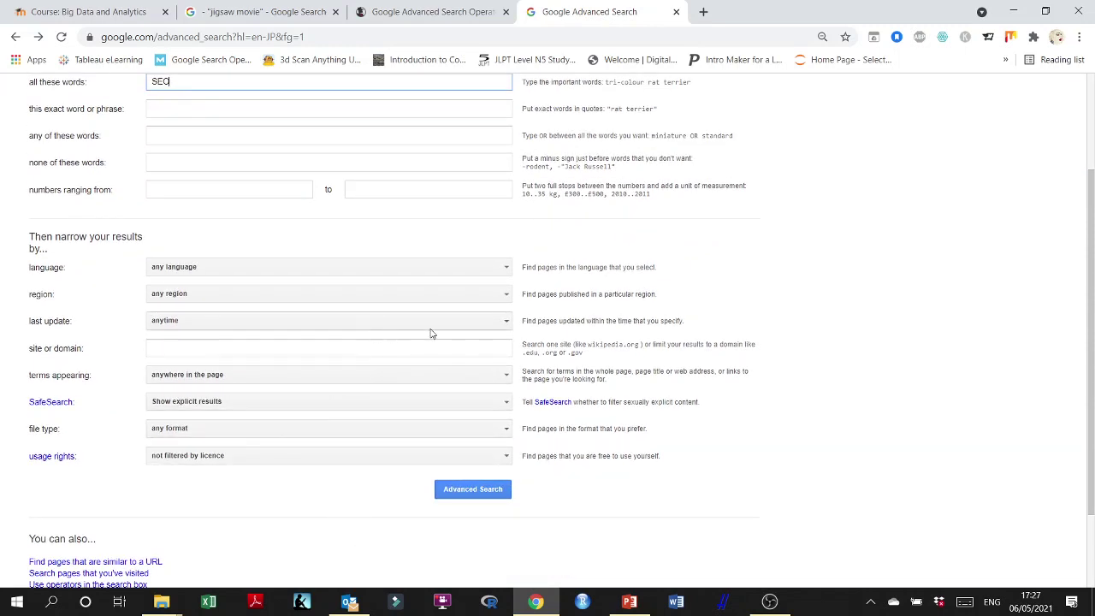
left_click(390, 377)
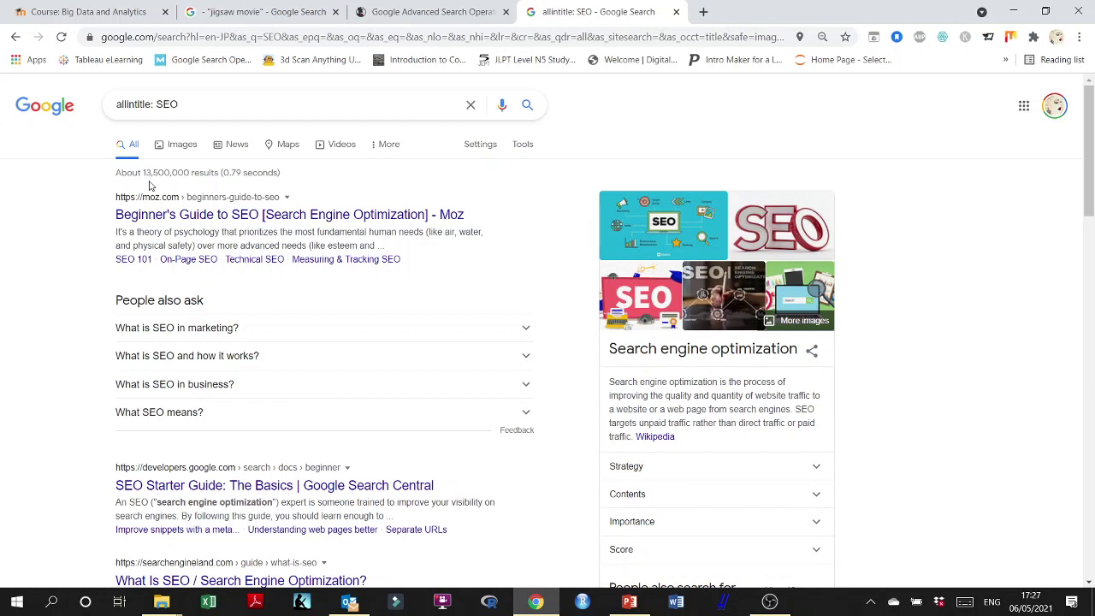
- Go back to the form and repeat the SEO search with terms appearing in the text of the page
key("alt+Left")
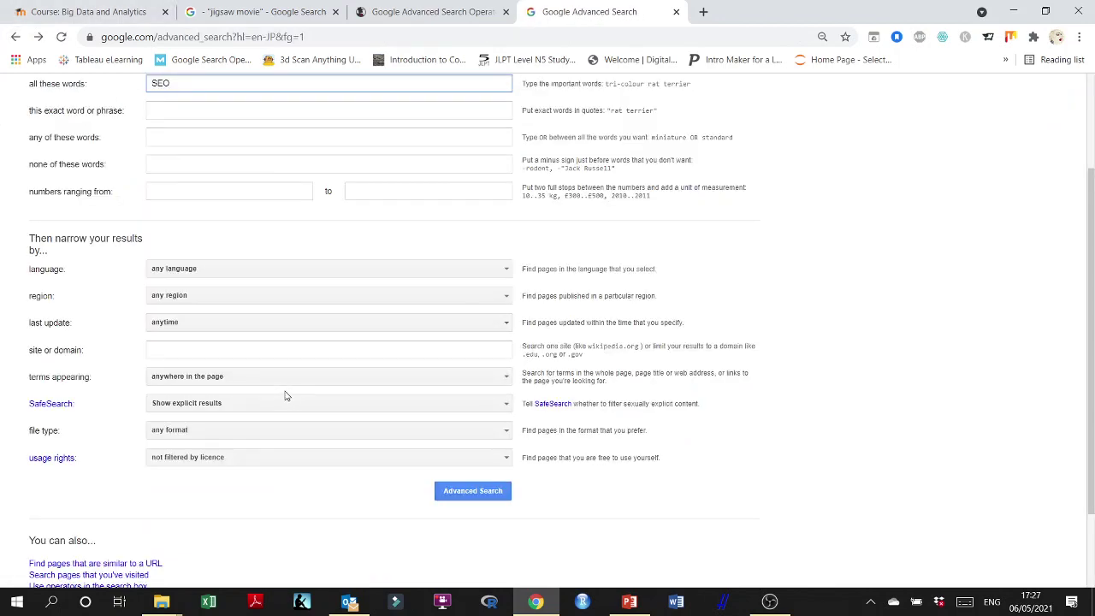
left_click(367, 382)
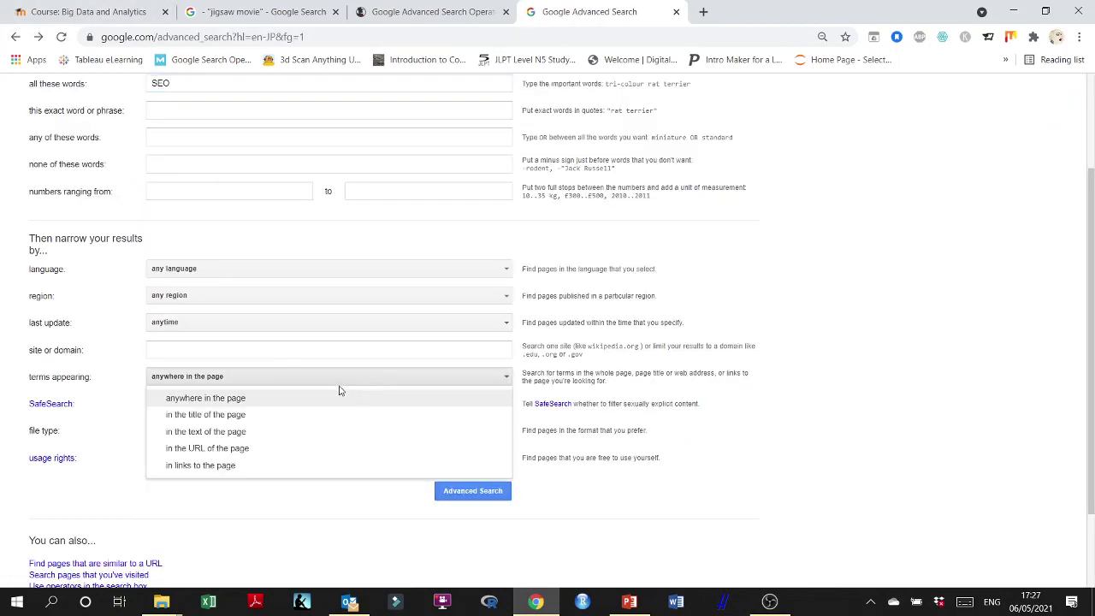
left_click(242, 437)
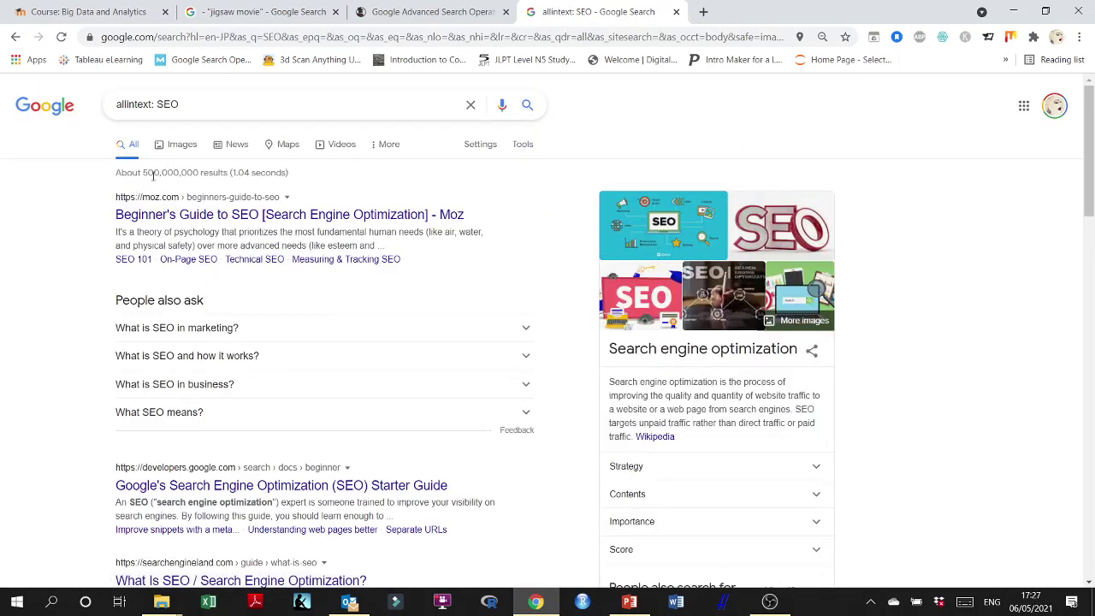
- Review the SpyFu article's search examples and its section on accomplishing more with search operators, down to the video
left_click(446, 11)
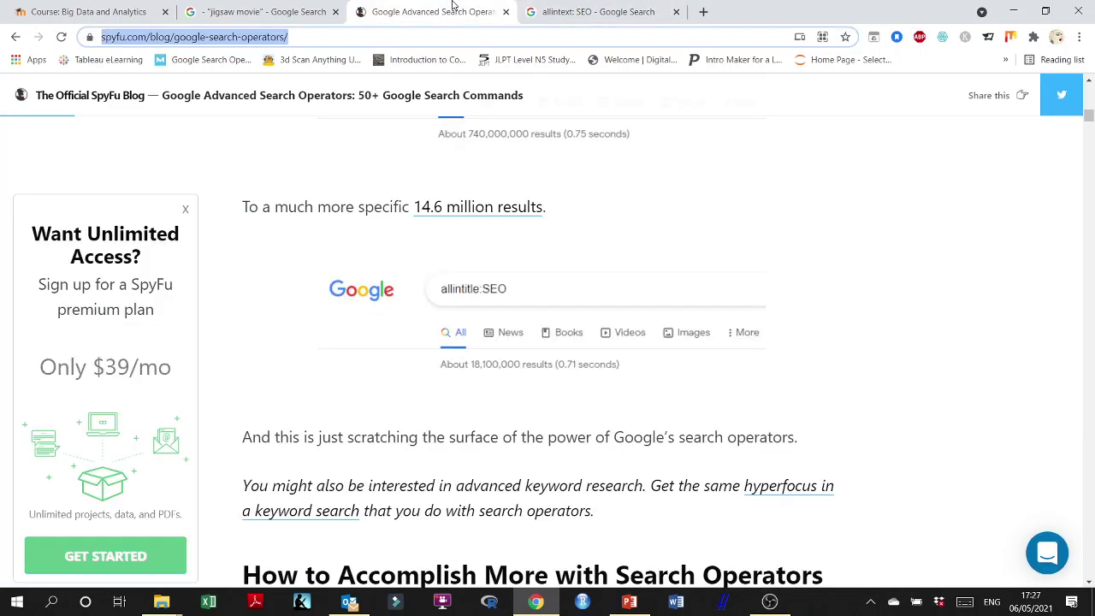
scroll(409, 417, "down", 2)
scroll(427, 426, "down", 5)
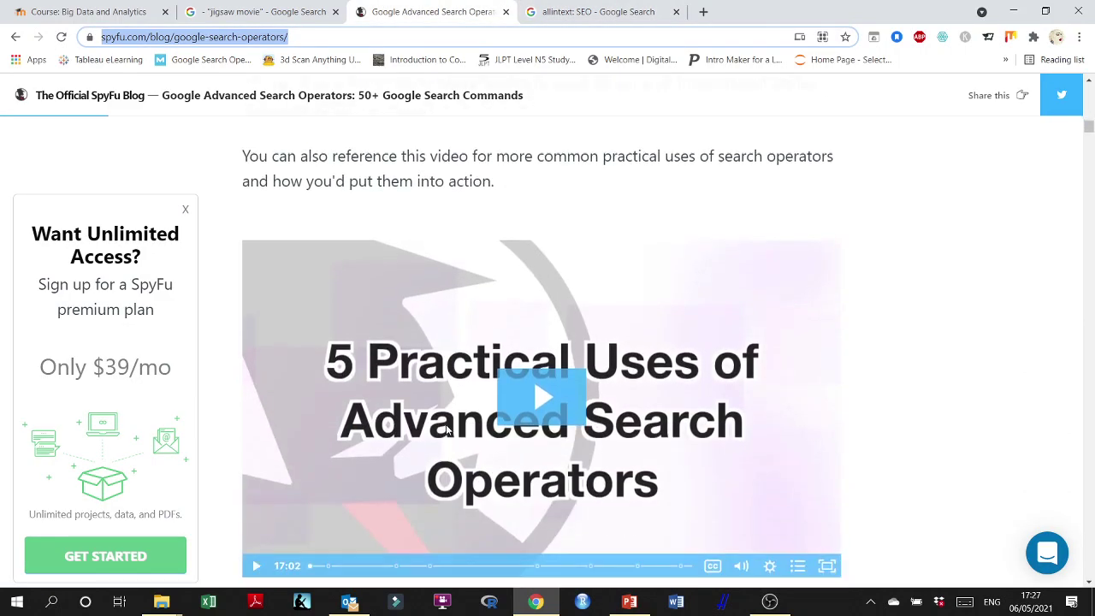
scroll(446, 430, "up", 11)
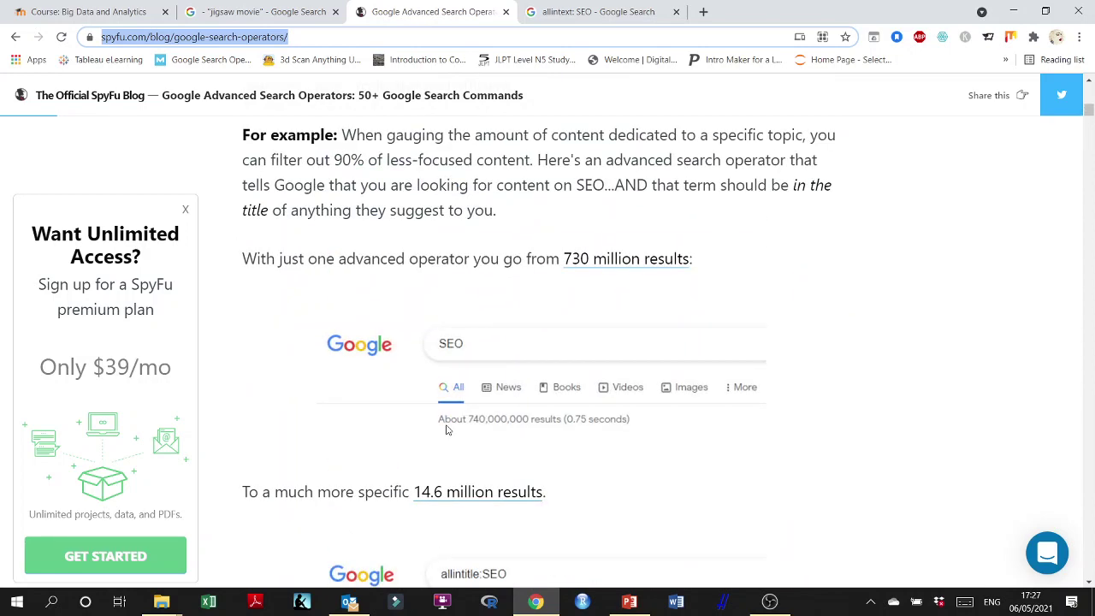
scroll(446, 430, "down", 6)
scroll(445, 430, "down", 4)
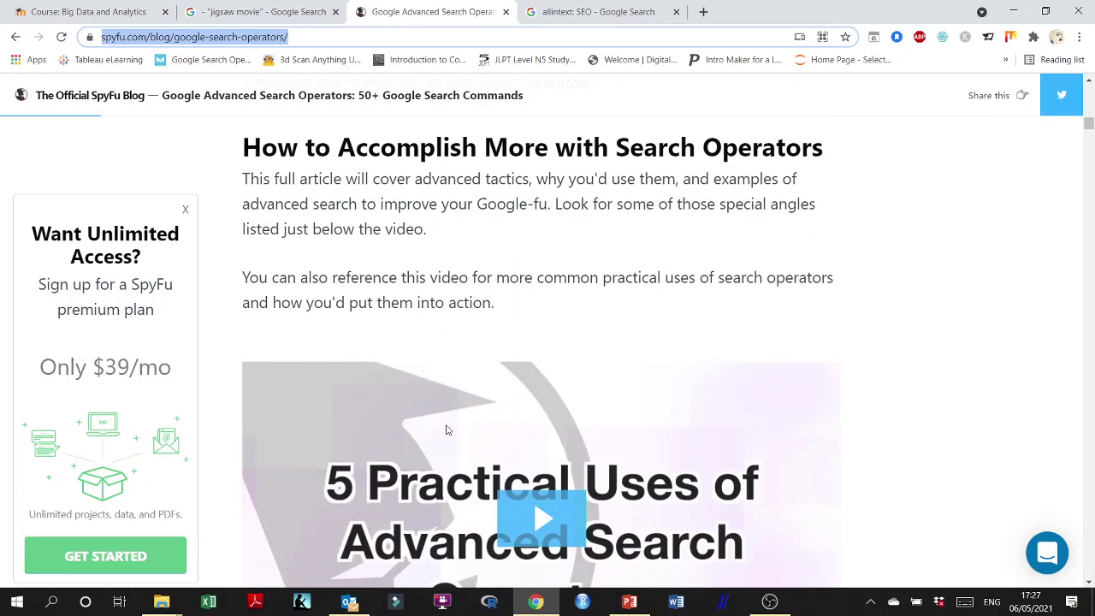
scroll(446, 430, "down", 3)
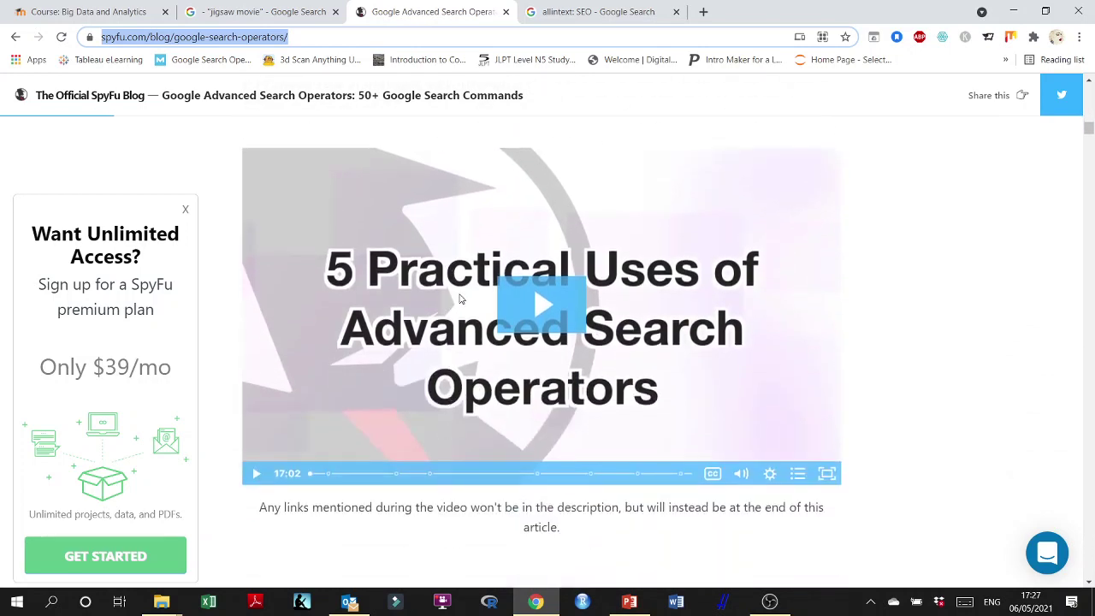